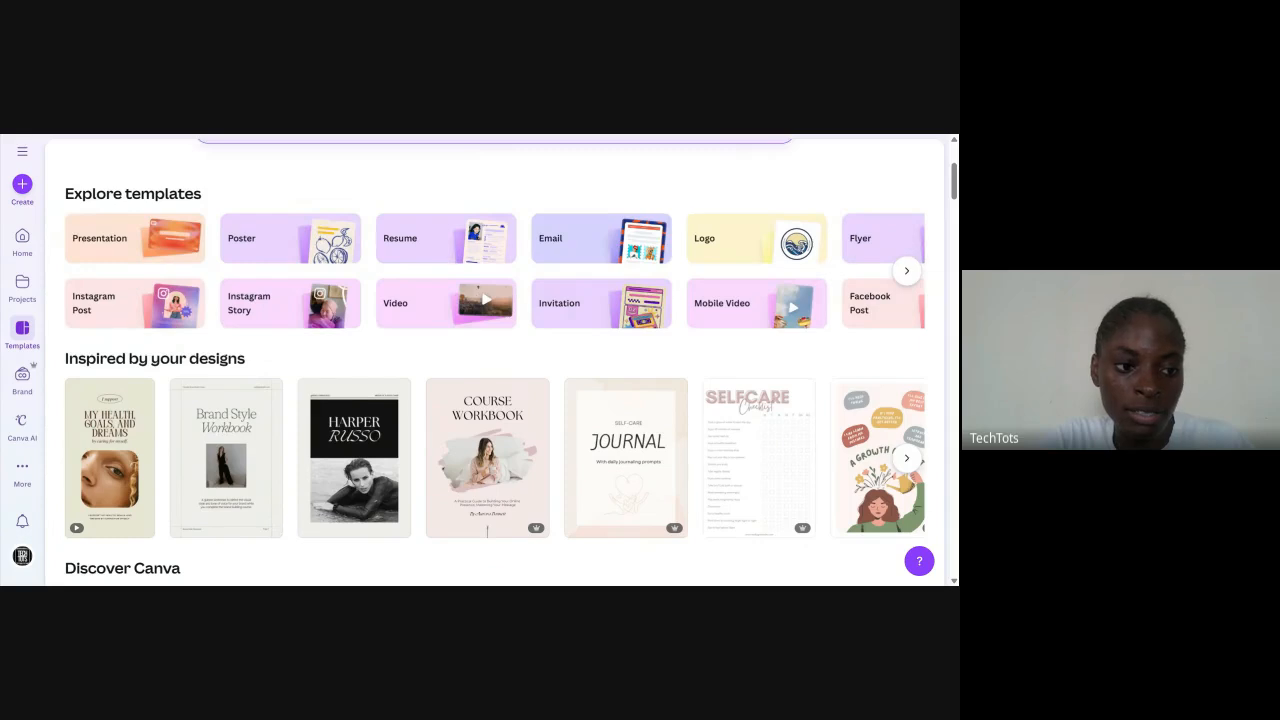
Step: Open the Gold and Black Modern New Year Instagram Post template from the trending designs for customizing
scroll(495, 357, up, 1)
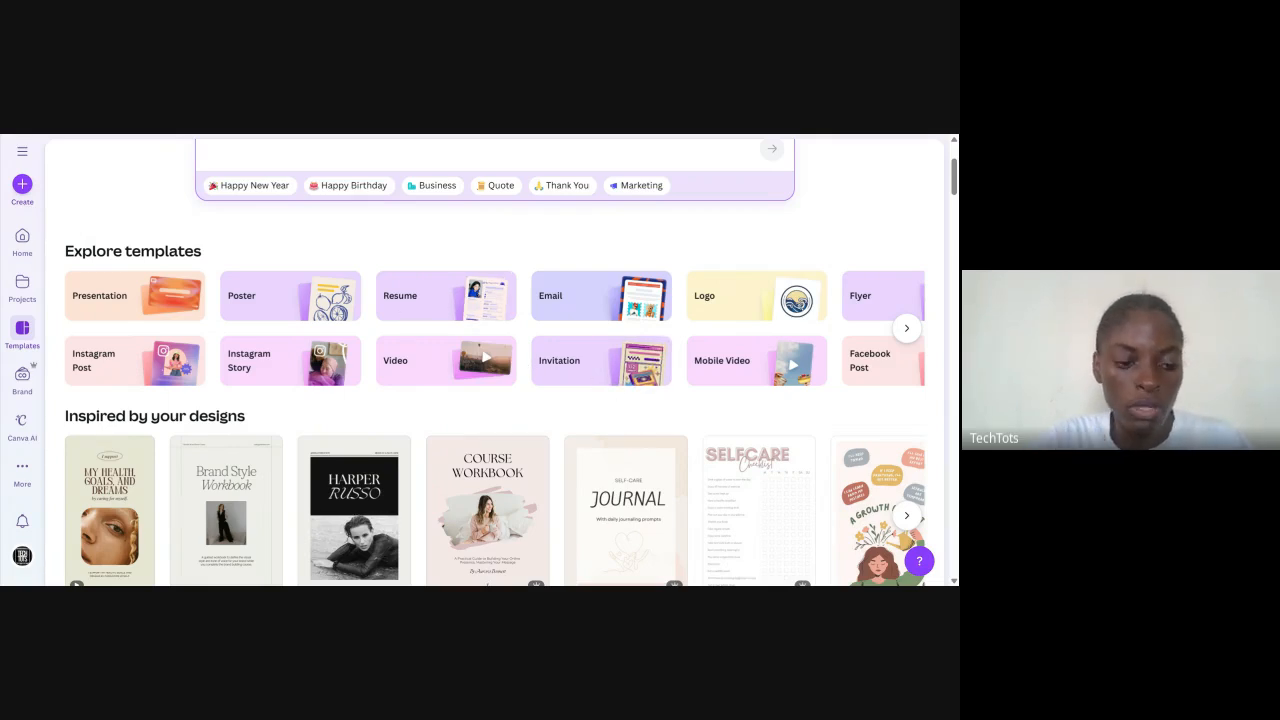
scroll(487, 350, down, 3)
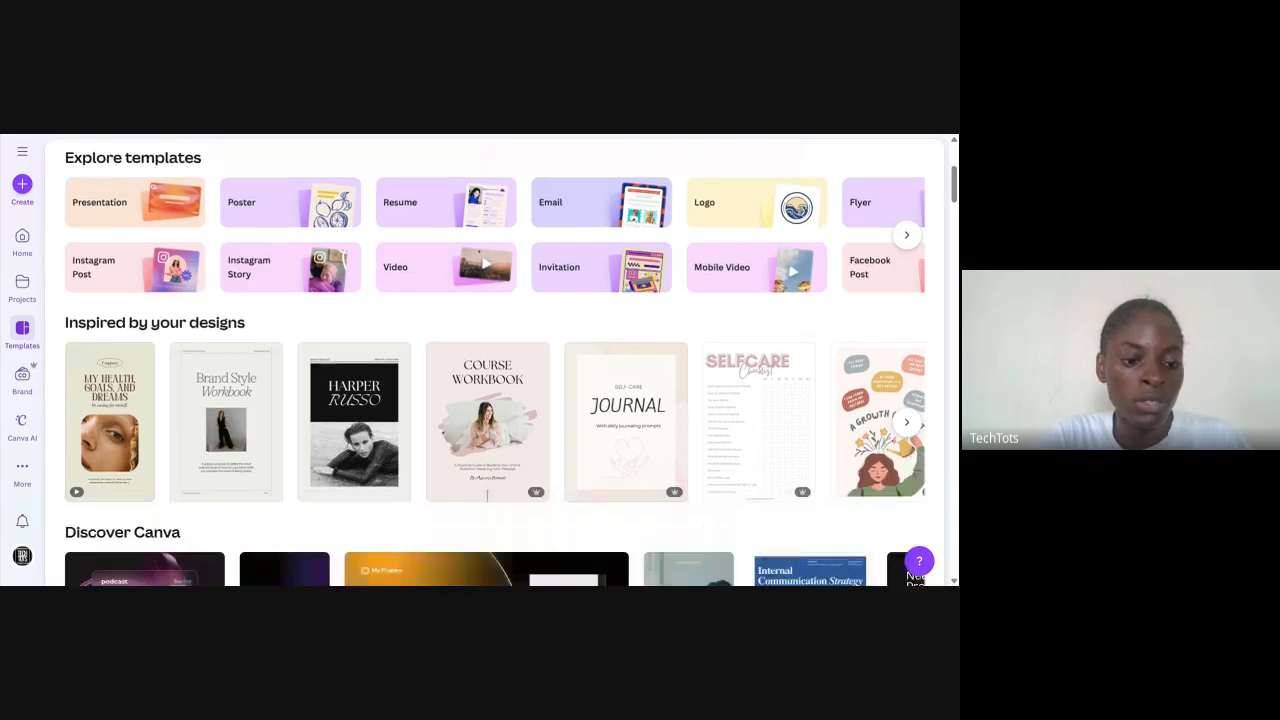
scroll(495, 360, down, 3)
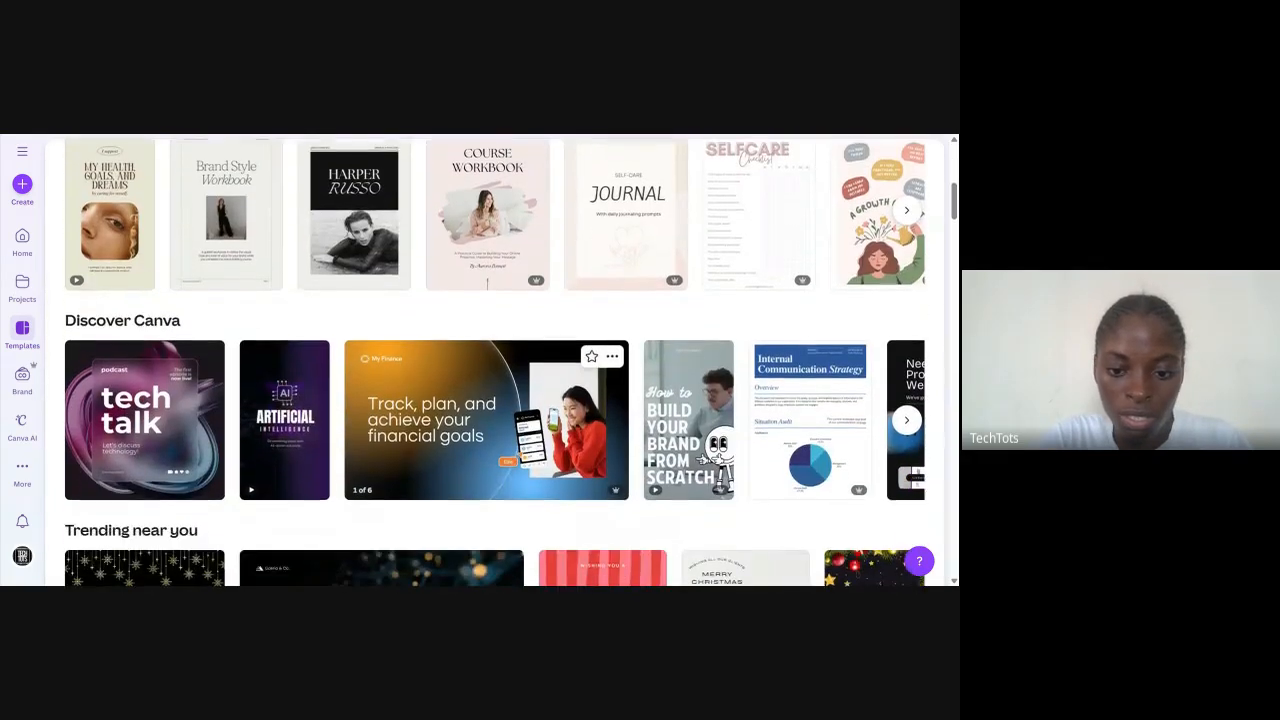
scroll(465, 413, up, 6)
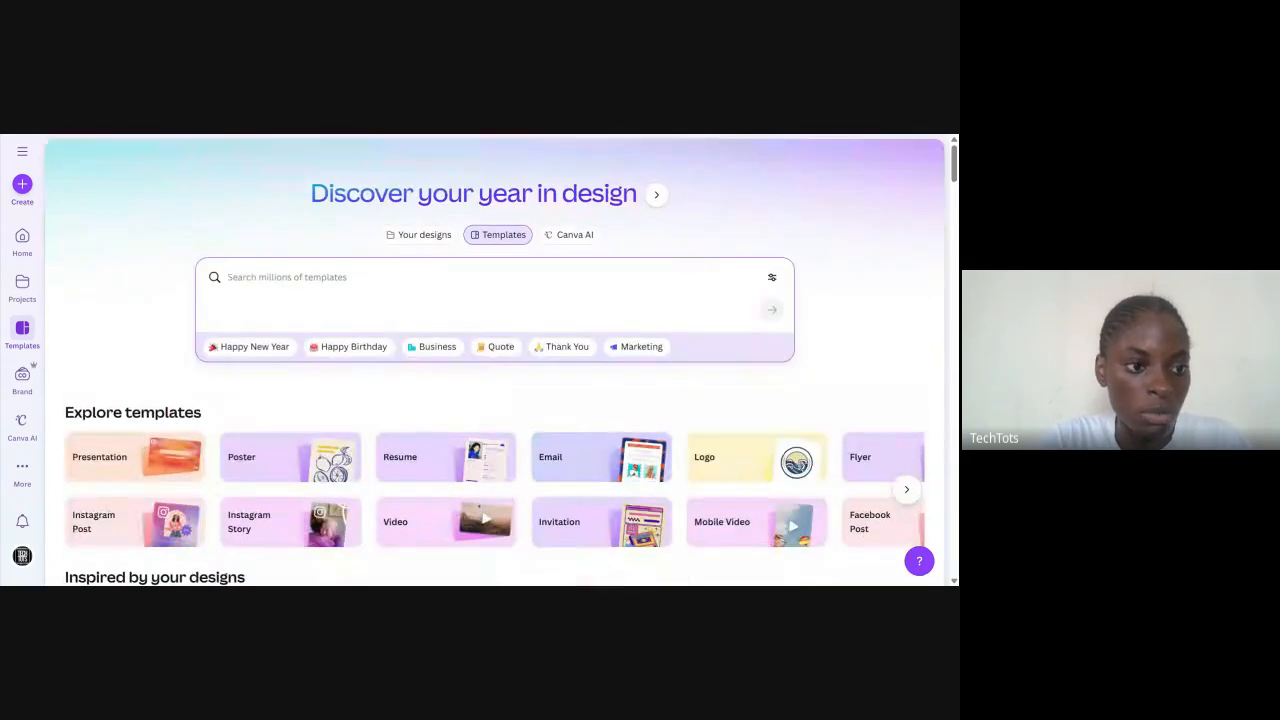
scroll(452, 406, down, 3)
scroll(452, 406, down, 5)
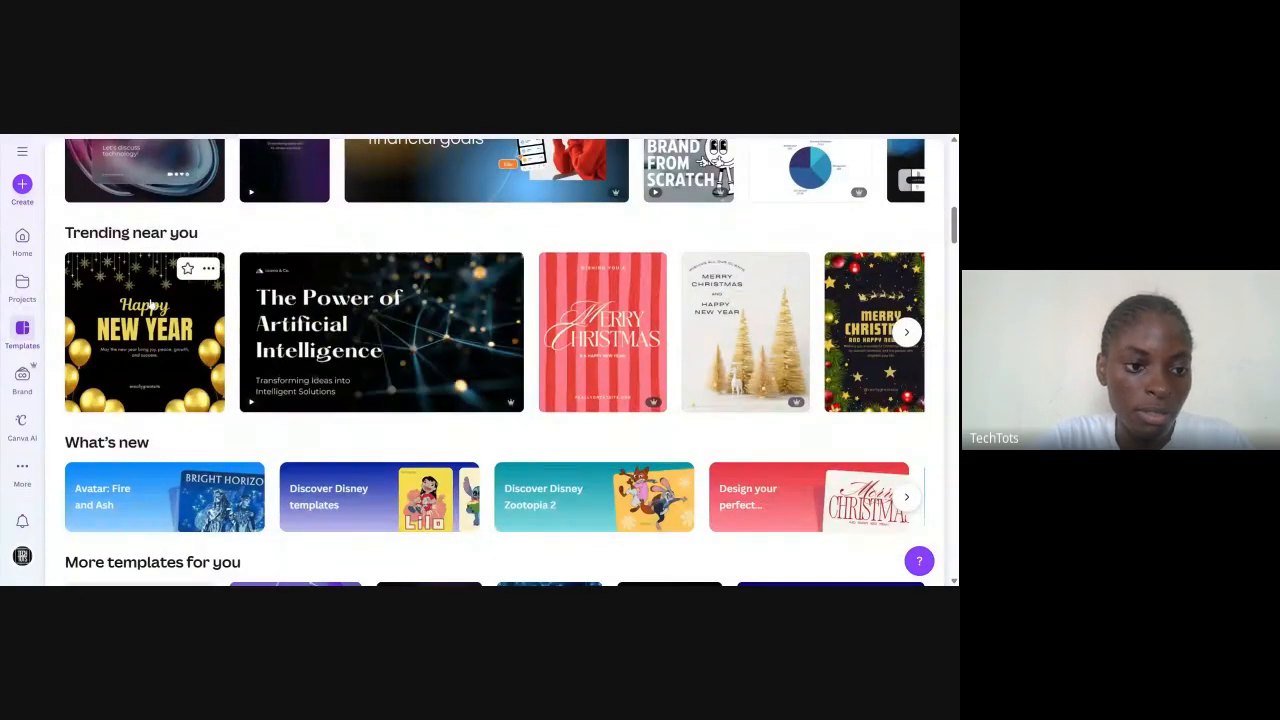
click(185, 302)
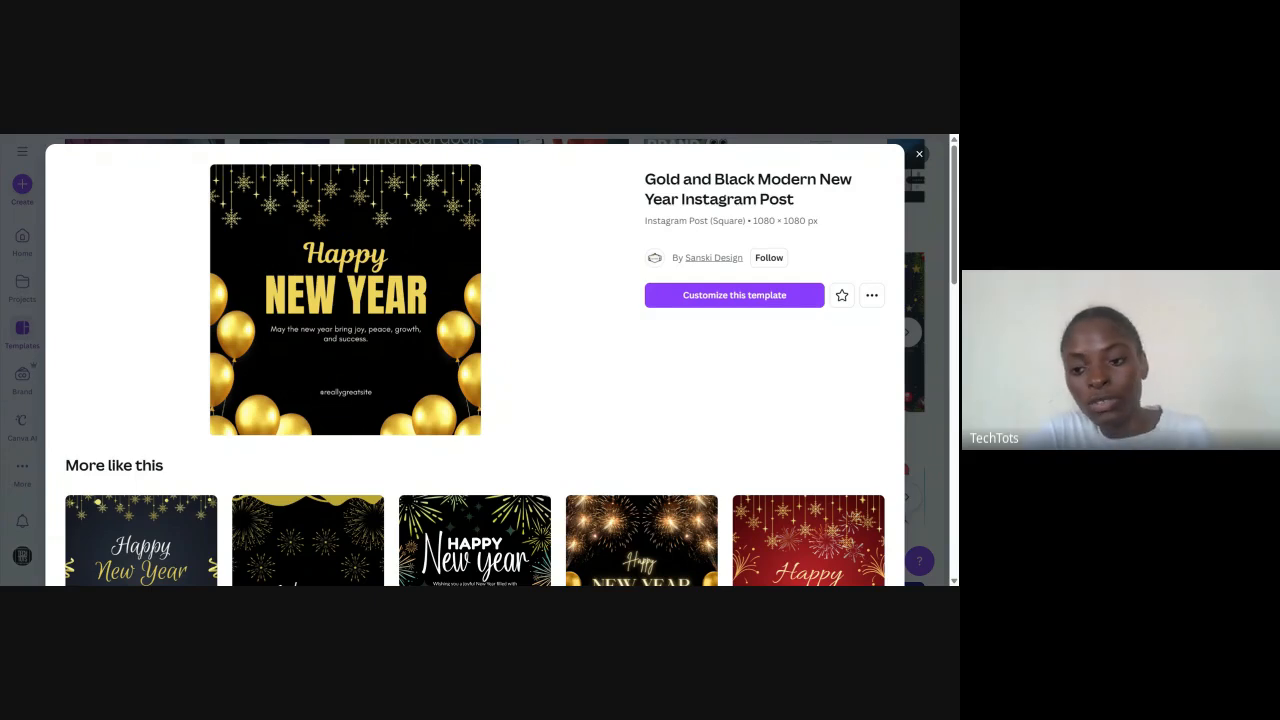
click(710, 298)
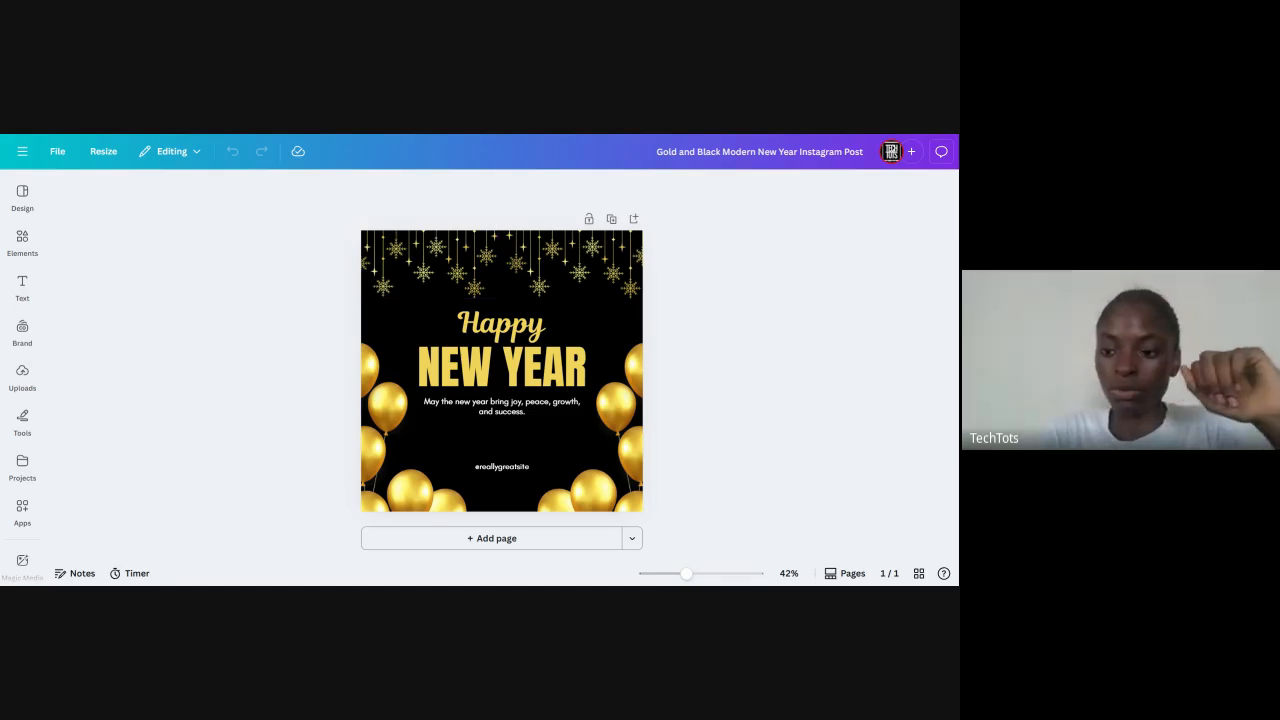
Step: Reposition the "Happy" text on the New Year design, leaving it slightly higher and further right above "NEW YEAR"
click(485, 333)
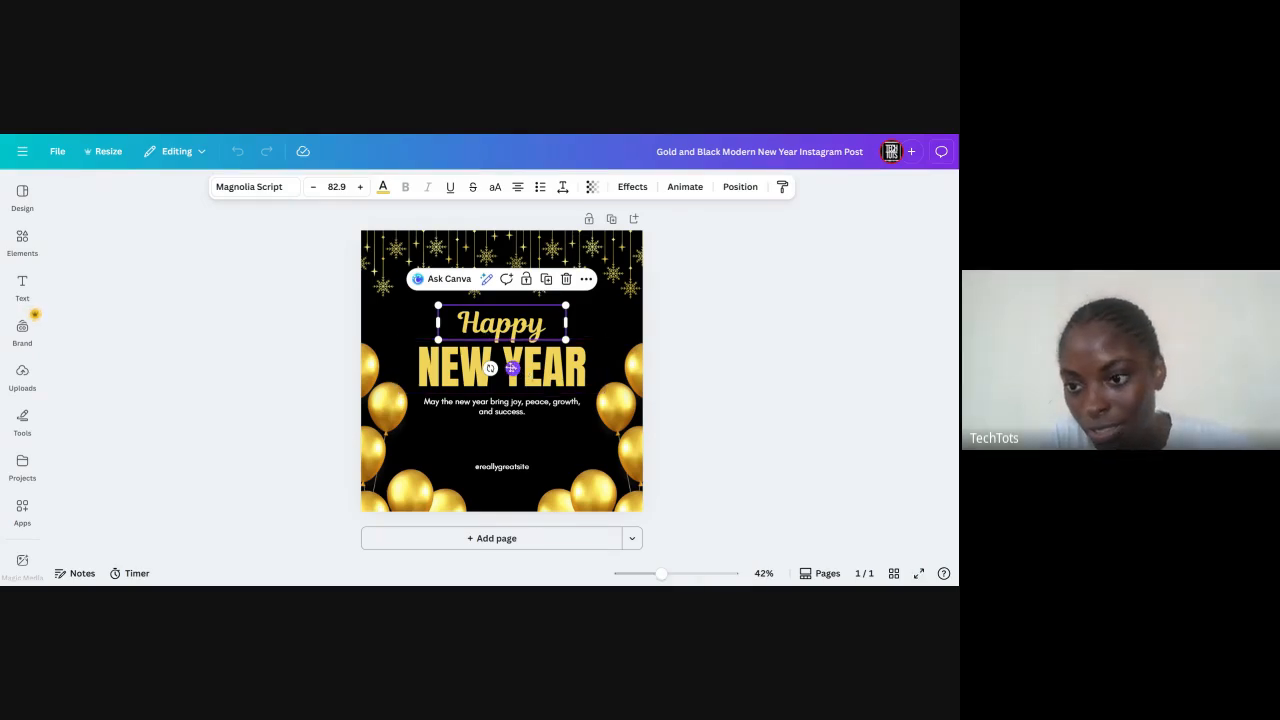
drag(511, 368, 480, 447)
drag(481, 391, 521, 361)
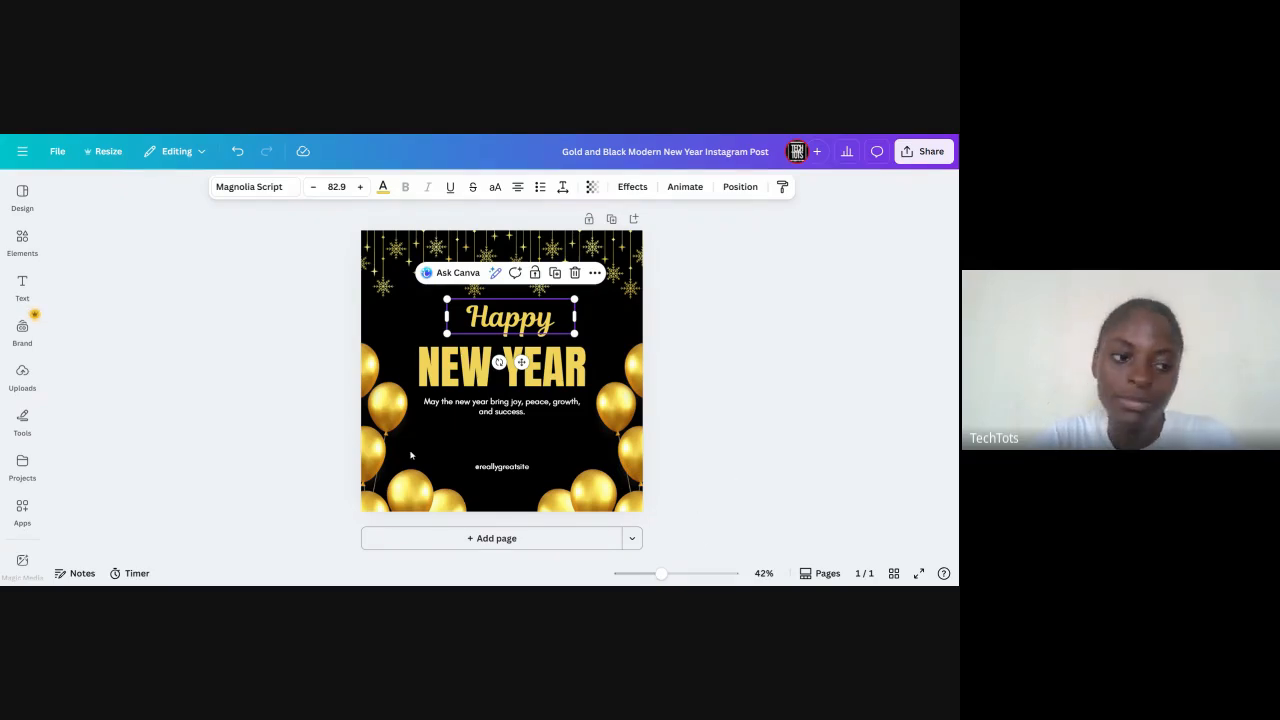
Step: Find apple elements, add the red apple graphic to the New Year design and shift it to the right of centre
click(22, 242)
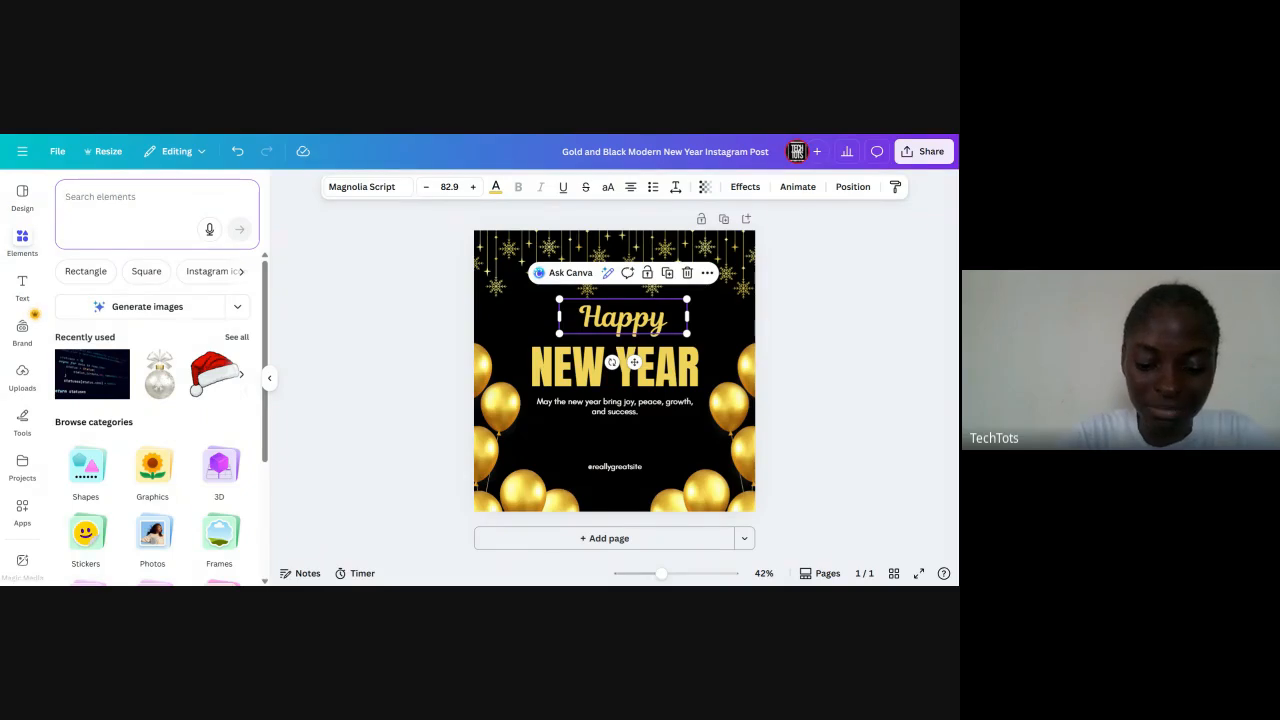
text(a)
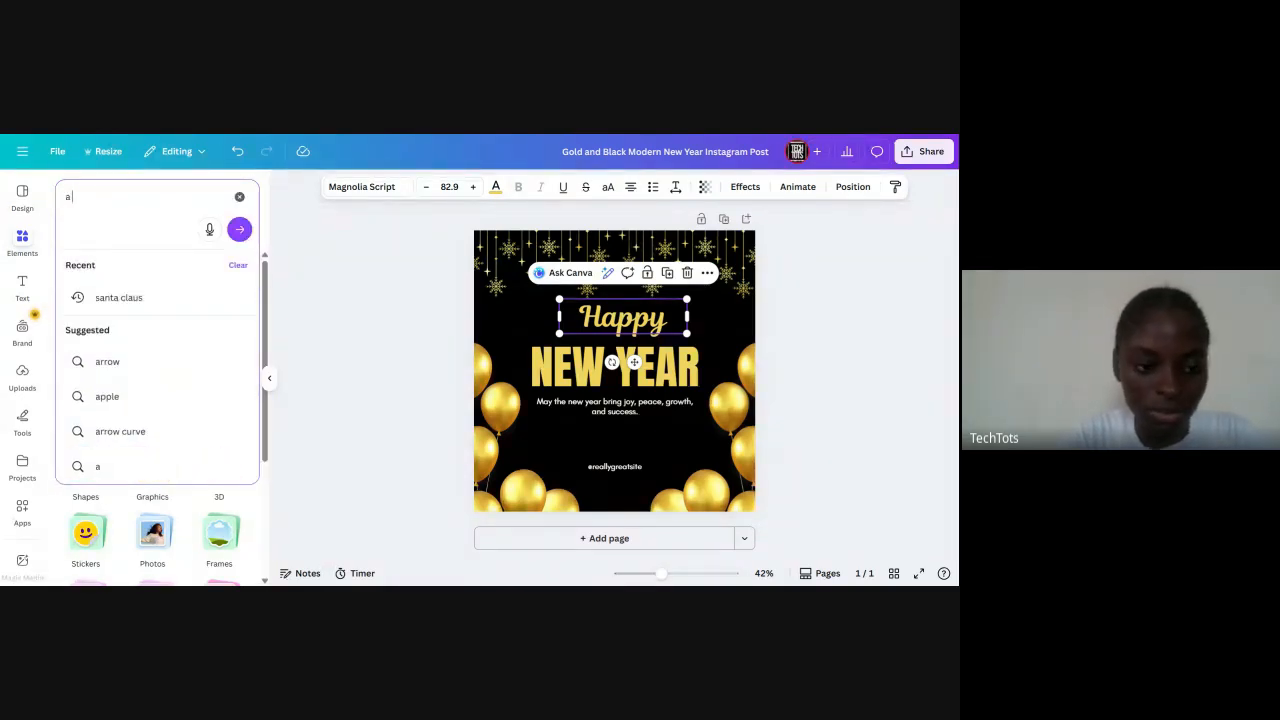
click(114, 400)
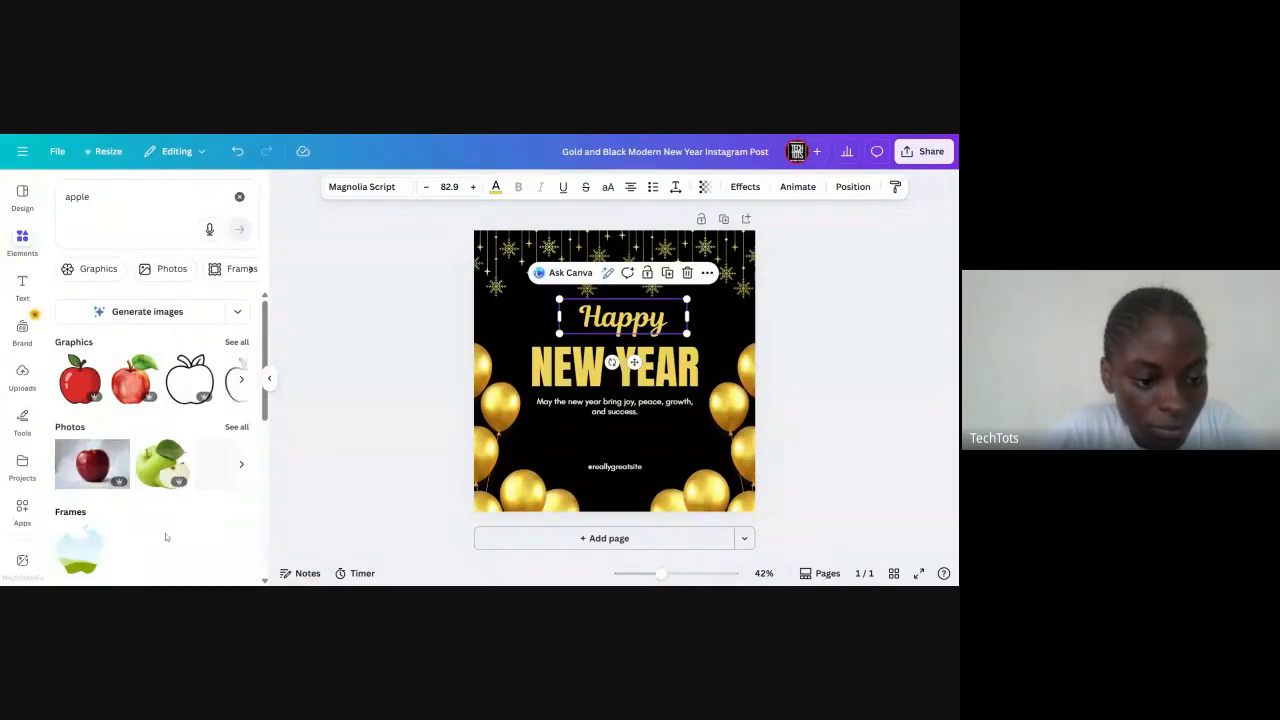
click(73, 383)
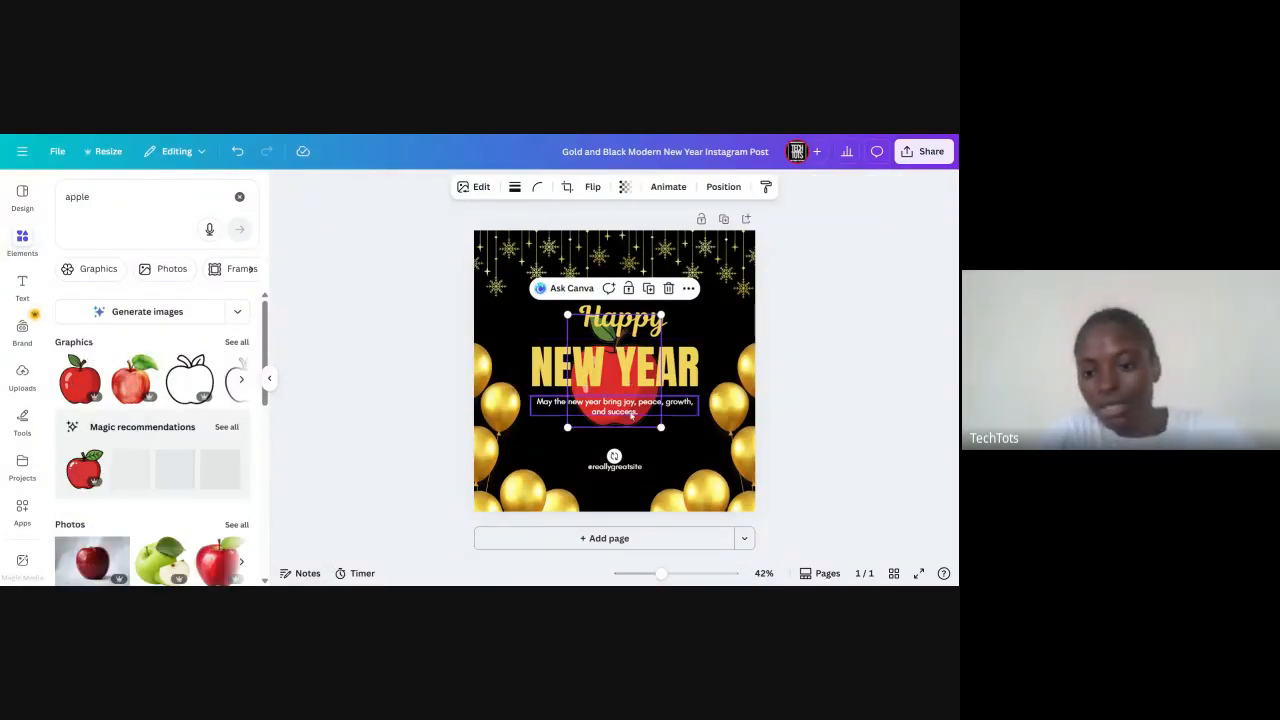
drag(643, 427, 676, 431)
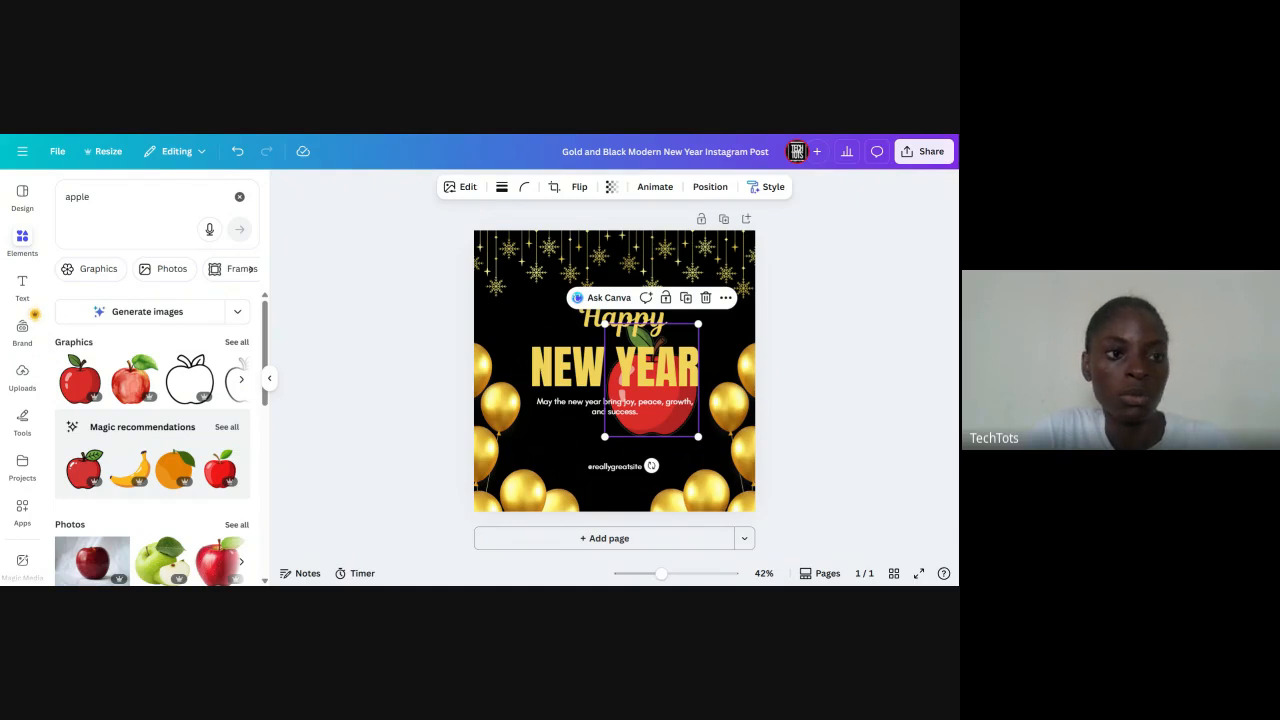
Step: Leave the New Year design and switch to the presentation slide about creating a Canva account
key(ctrl+t)
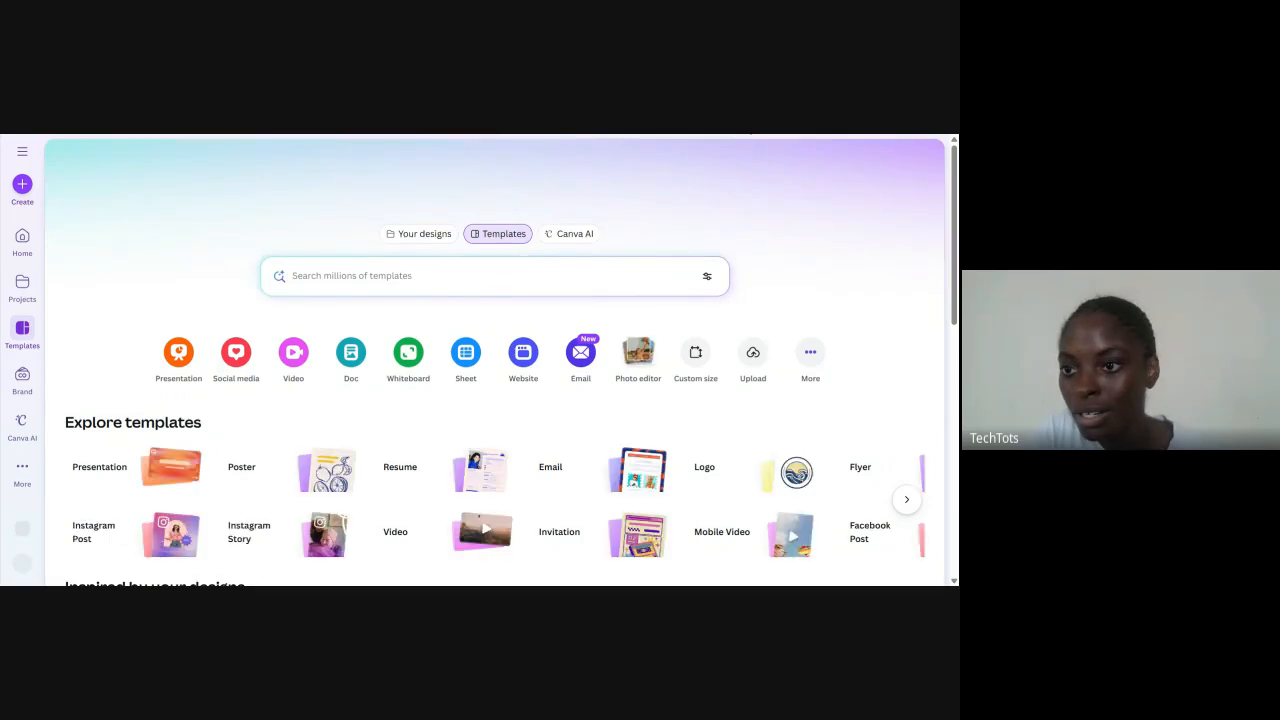
key(alt+Tab)
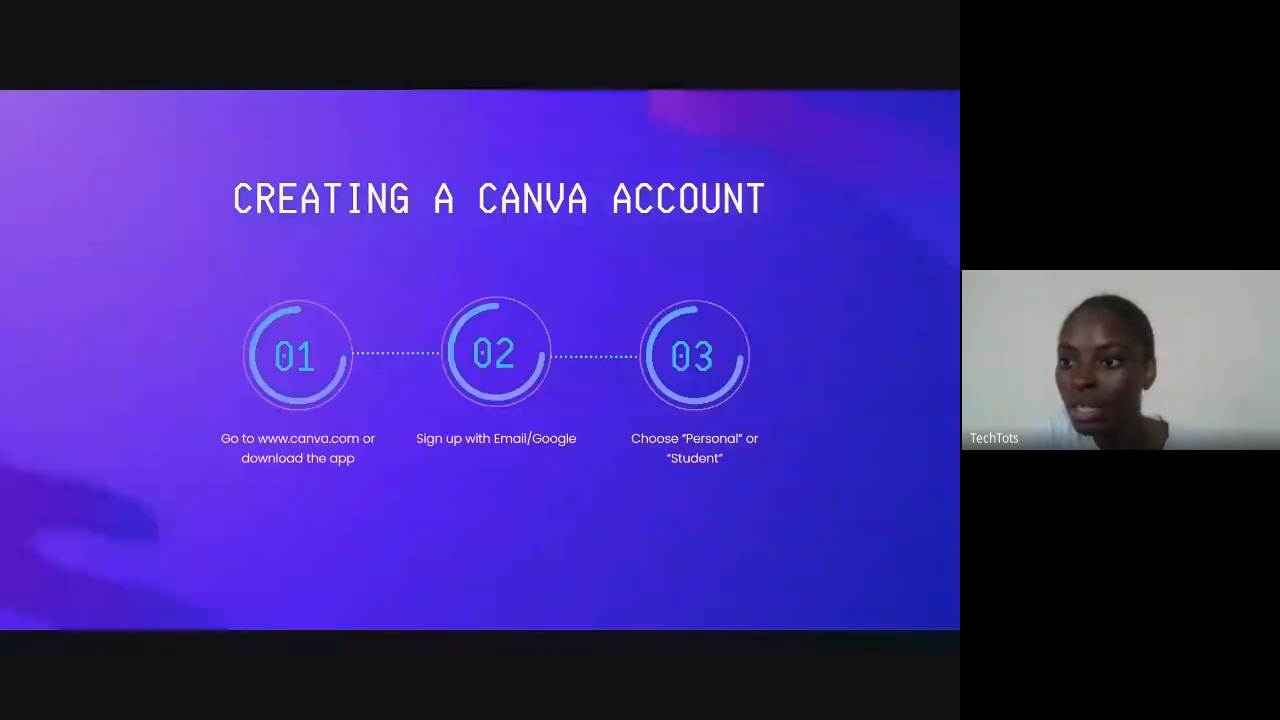
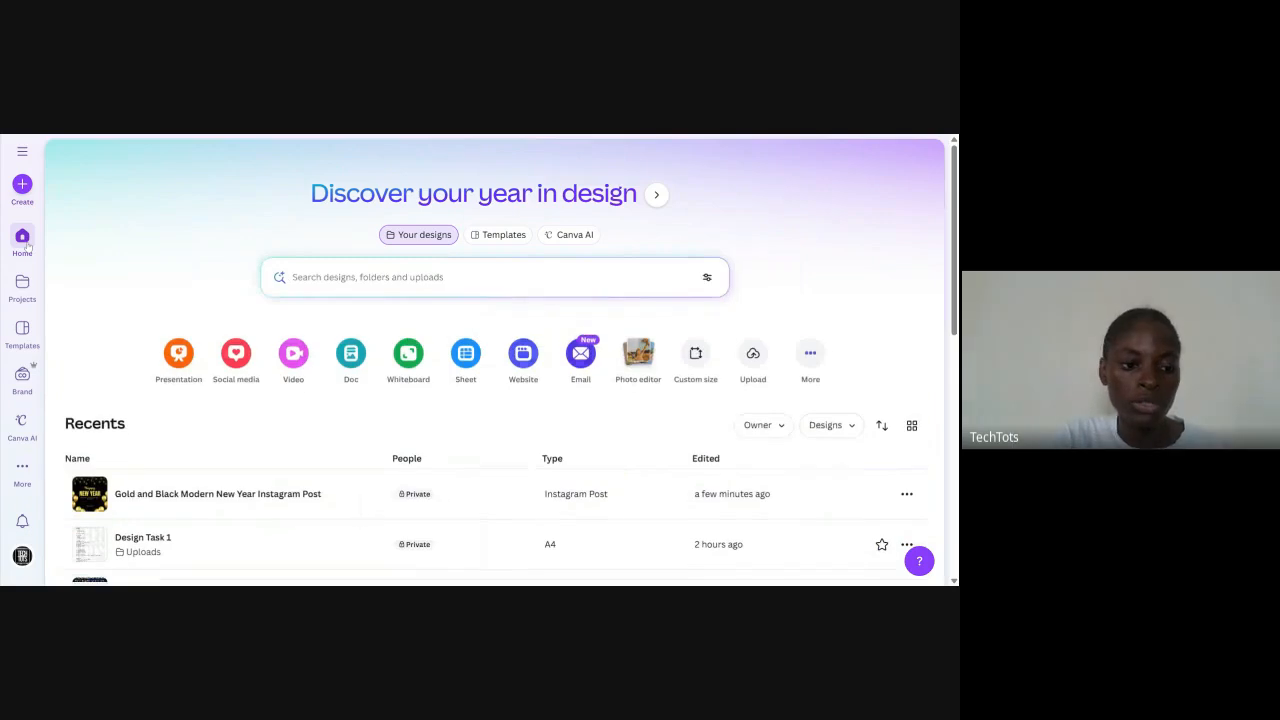
Step: Look through the recent designs on the home page and show the search for your own designs
scroll(228, 446, down, 7)
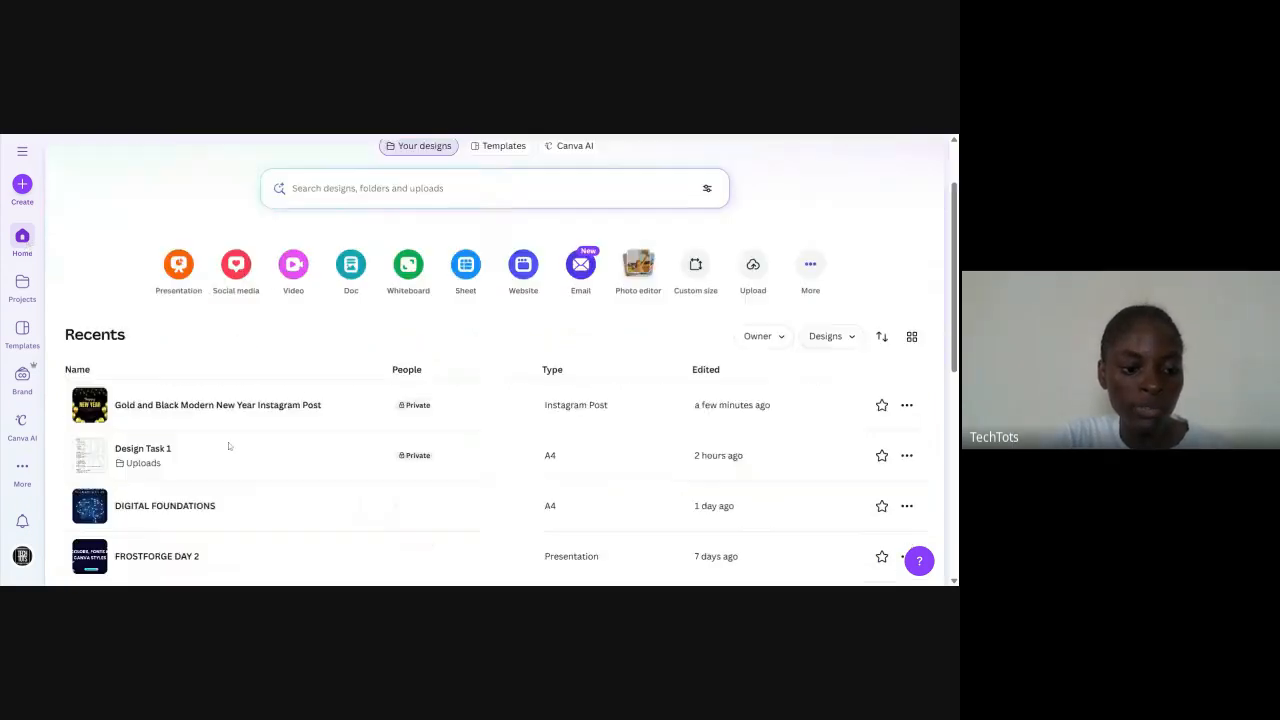
scroll(229, 447, down, 1)
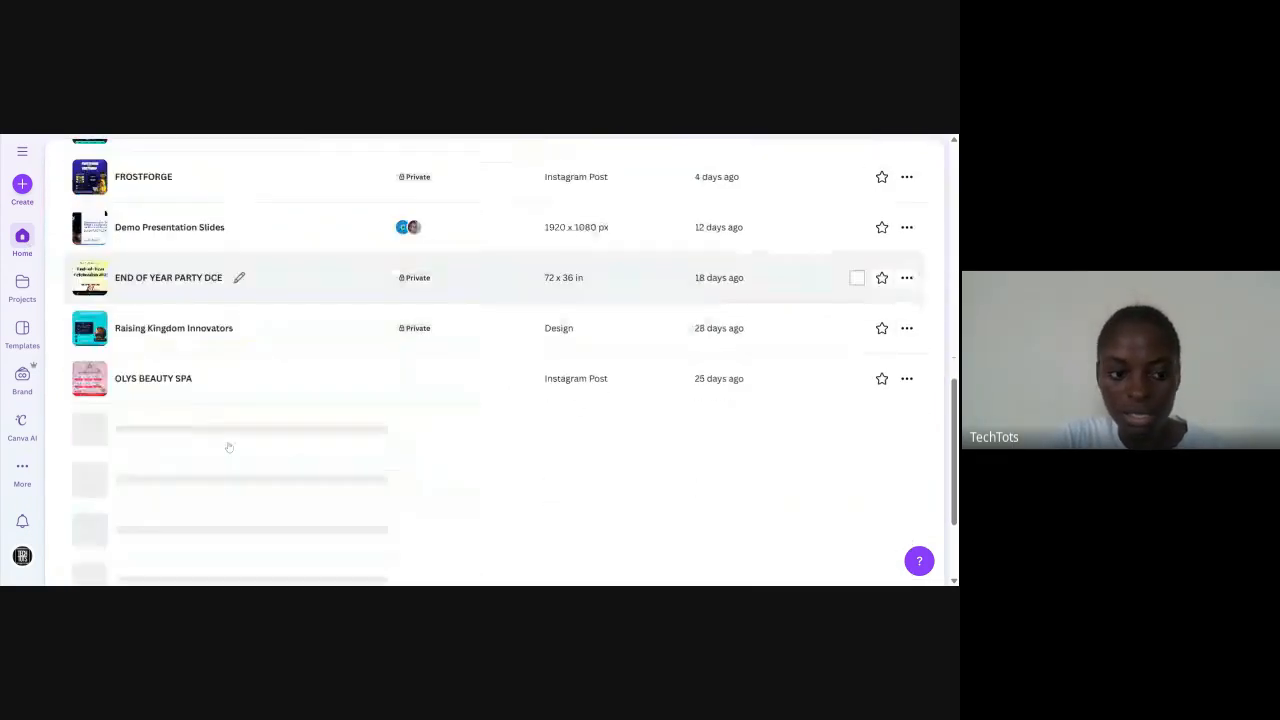
scroll(229, 447, down, 5)
scroll(229, 447, up, 8)
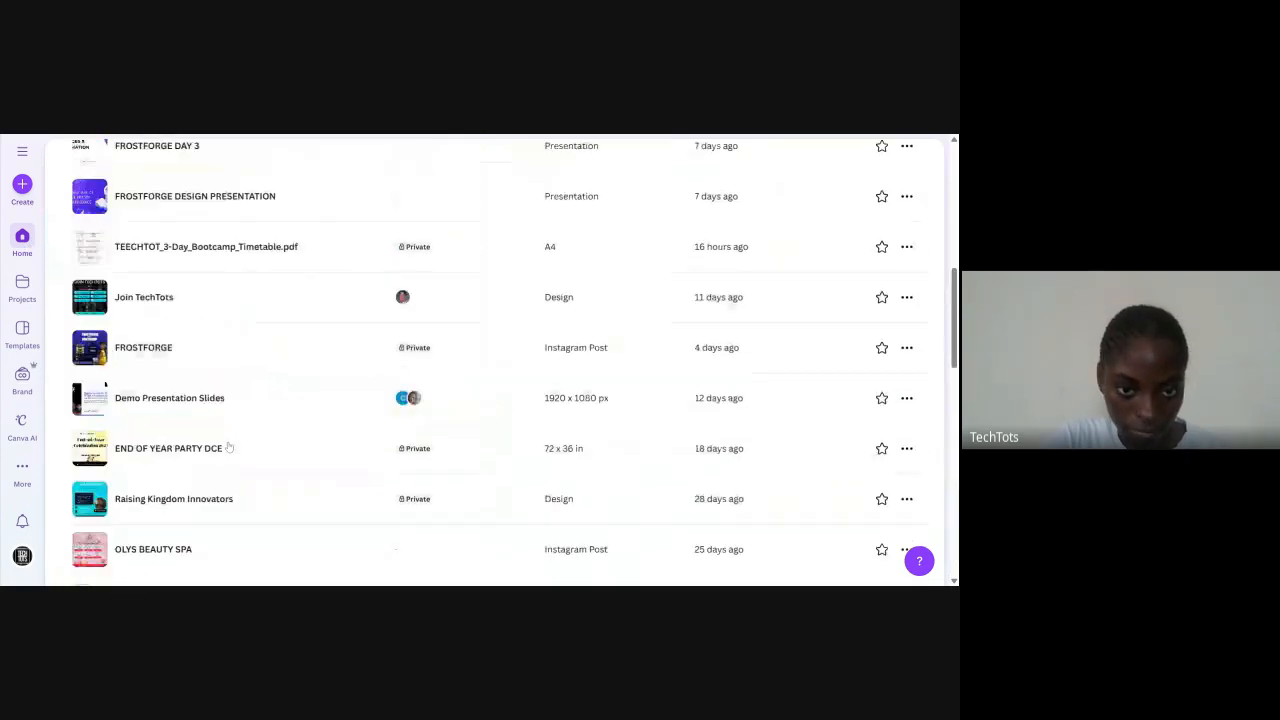
scroll(228, 447, up, 10)
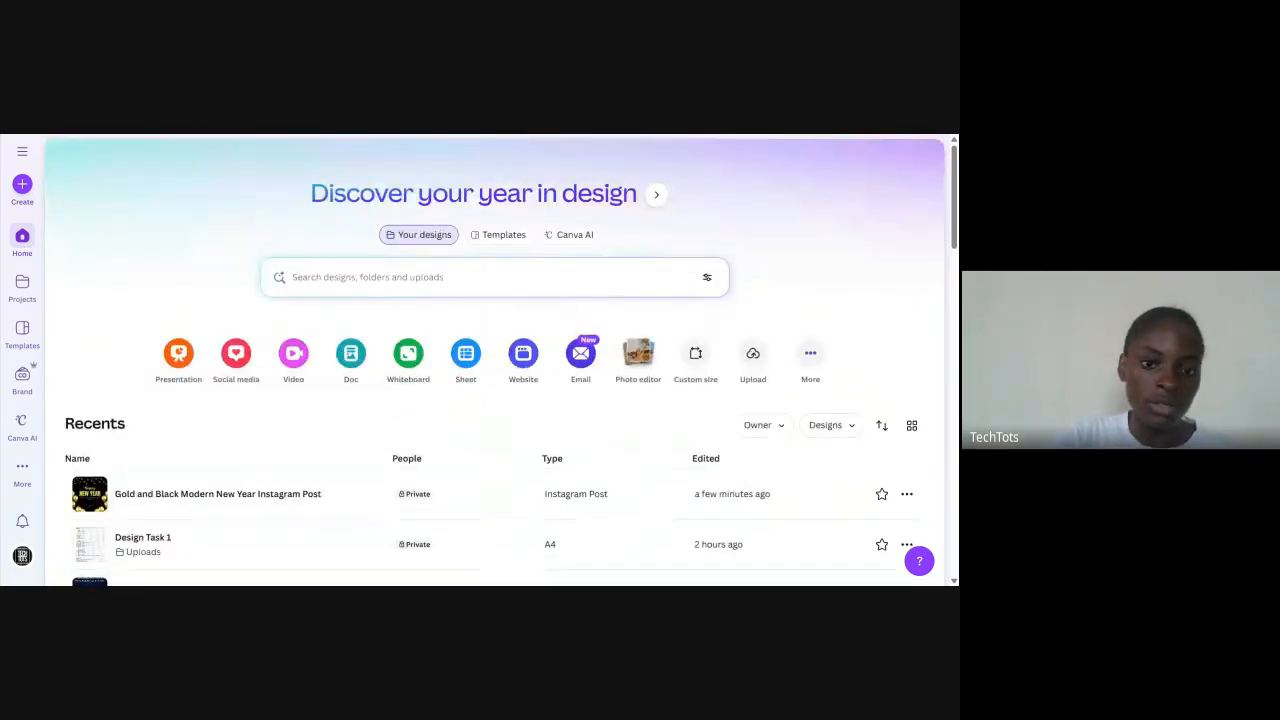
click(292, 277)
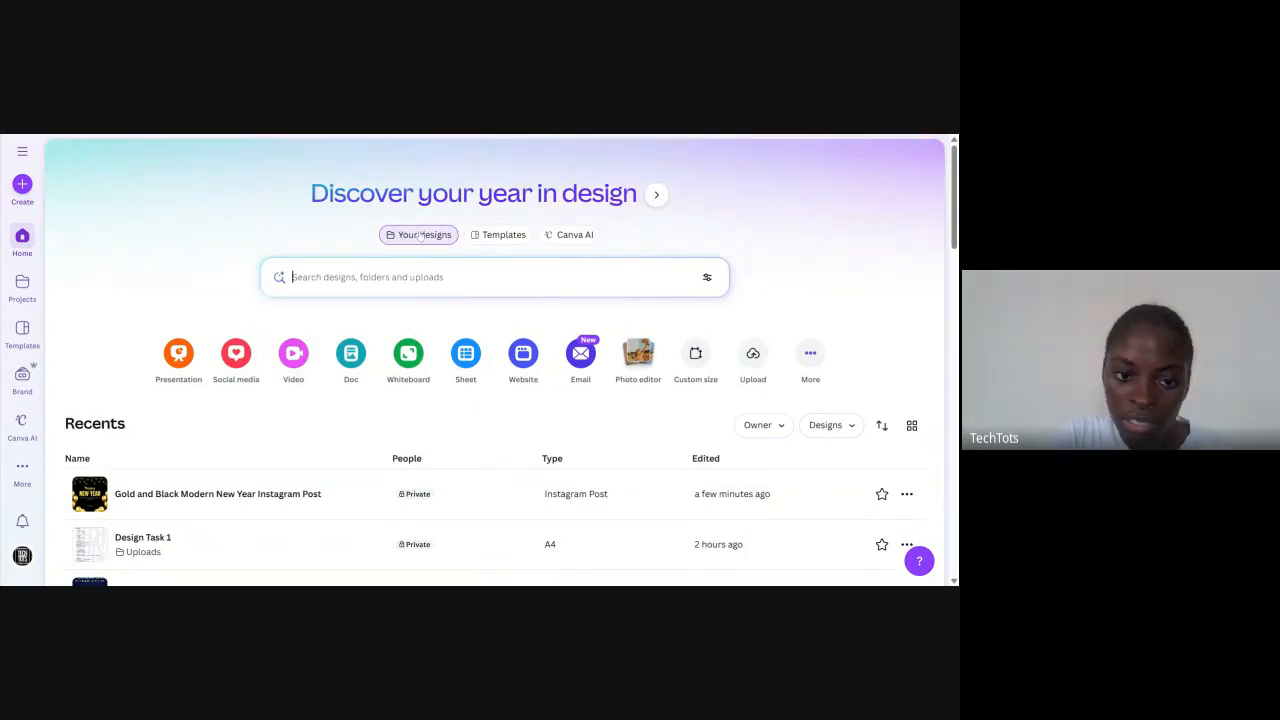
click(432, 236)
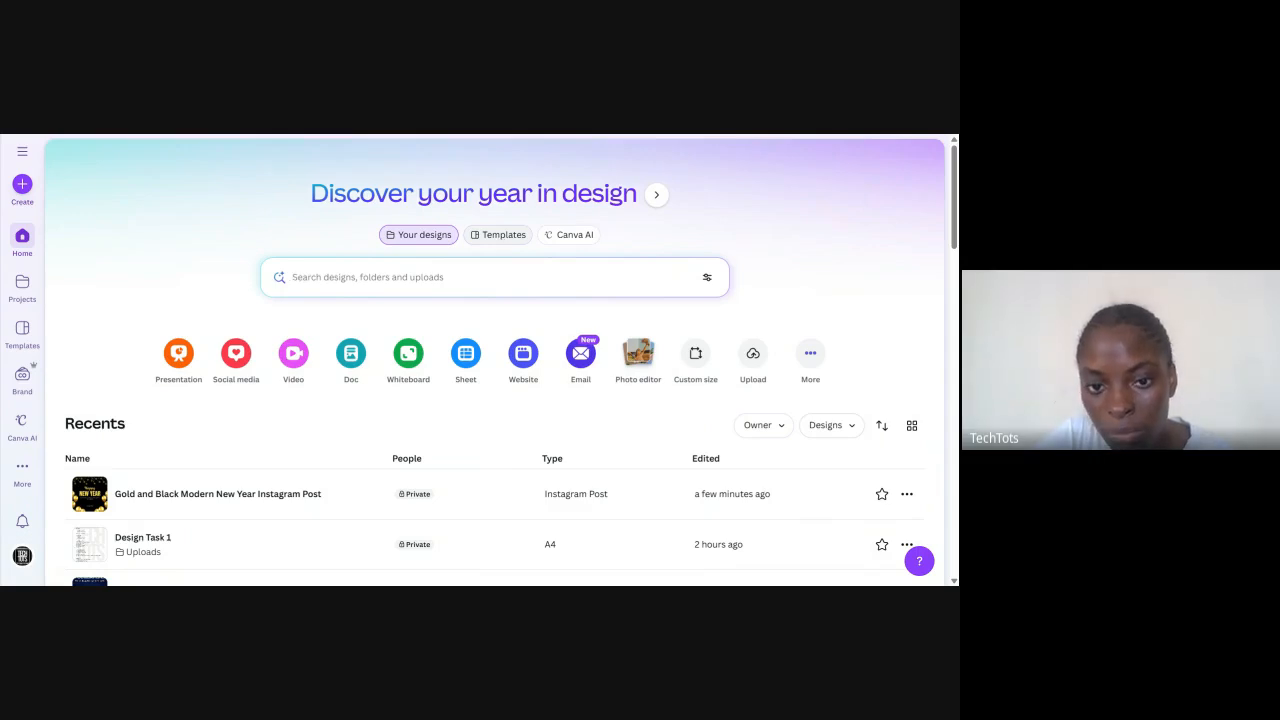
Step: Search the template library for "wedding invitation" using the suggestion for "invitation"
click(500, 238)
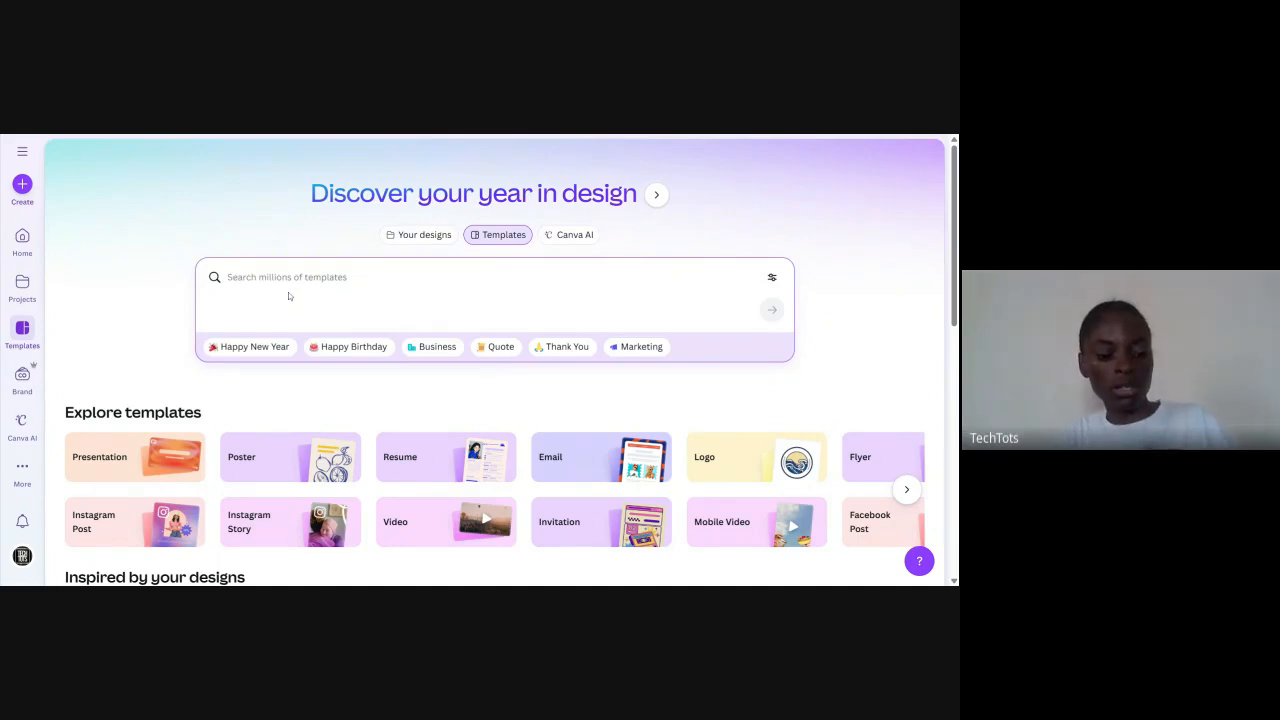
text(in)
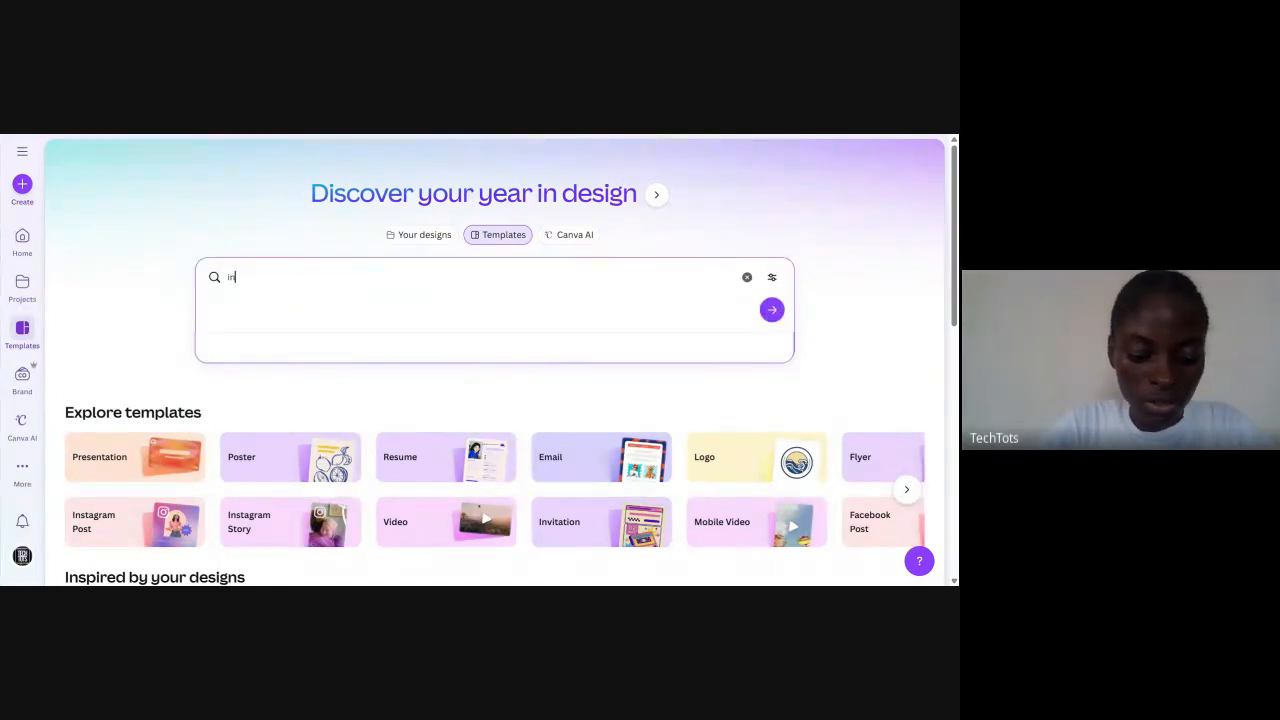
text(vitation)
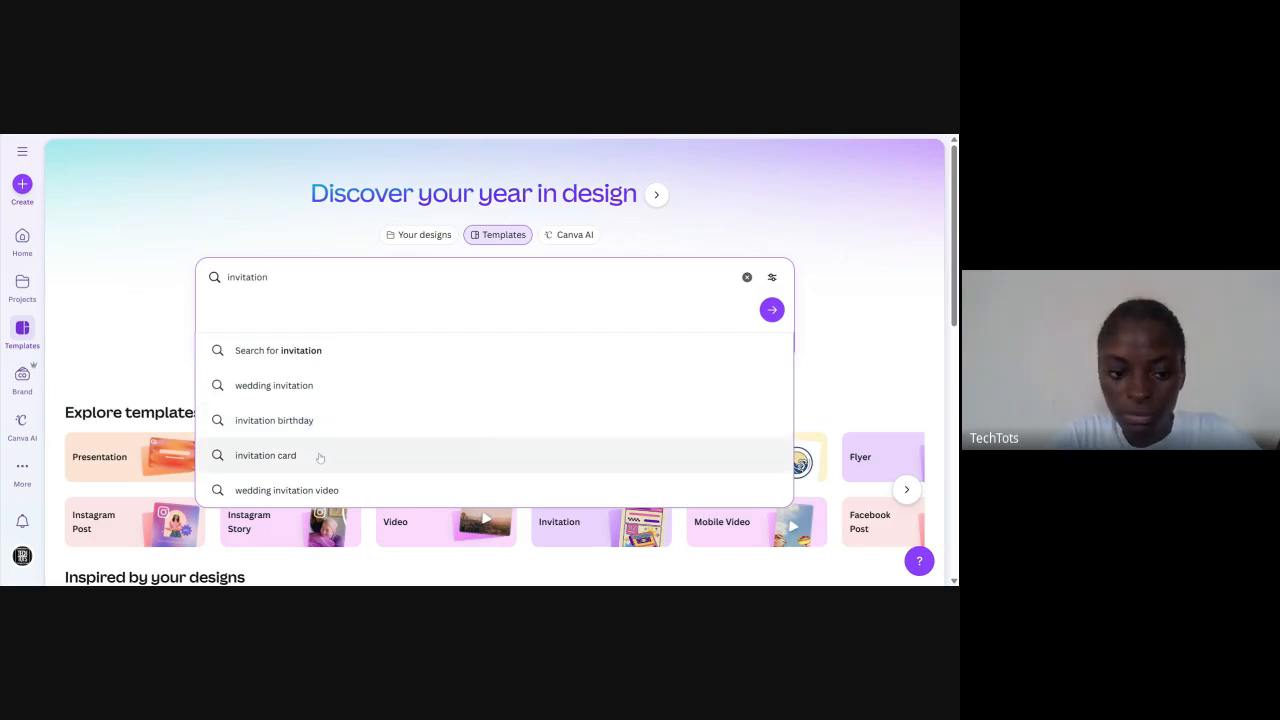
click(315, 399)
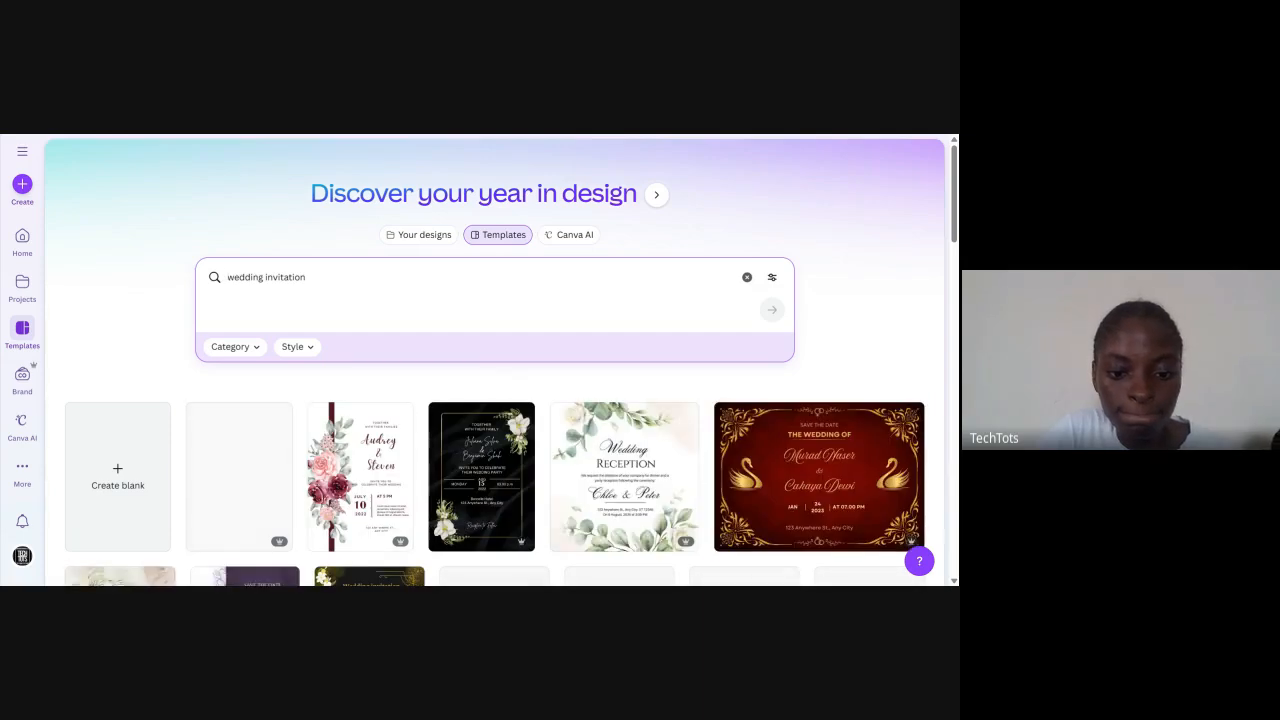
Step: Browse the wedding invitation templates and open the preview of the Wedding Invitation Magenta Line Ribbon Floral template
scroll(495, 360, down, 3)
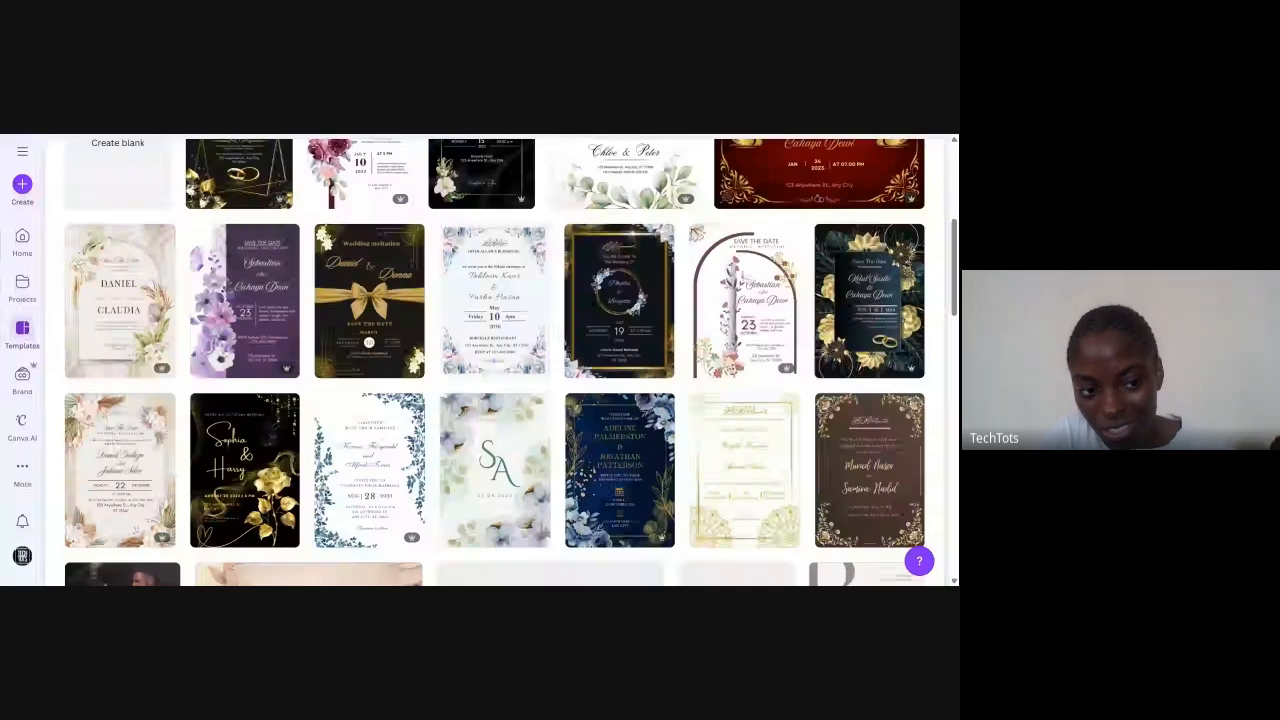
scroll(360, 400, up, 3)
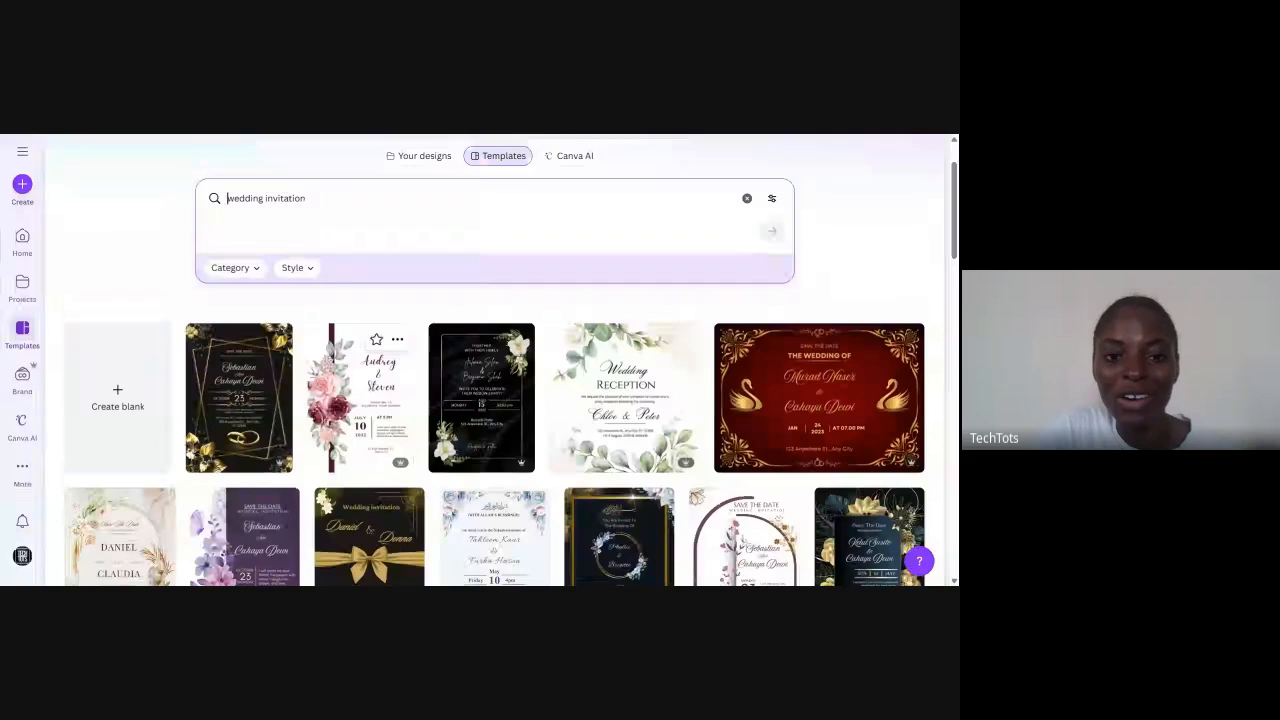
scroll(494, 400, down, 2)
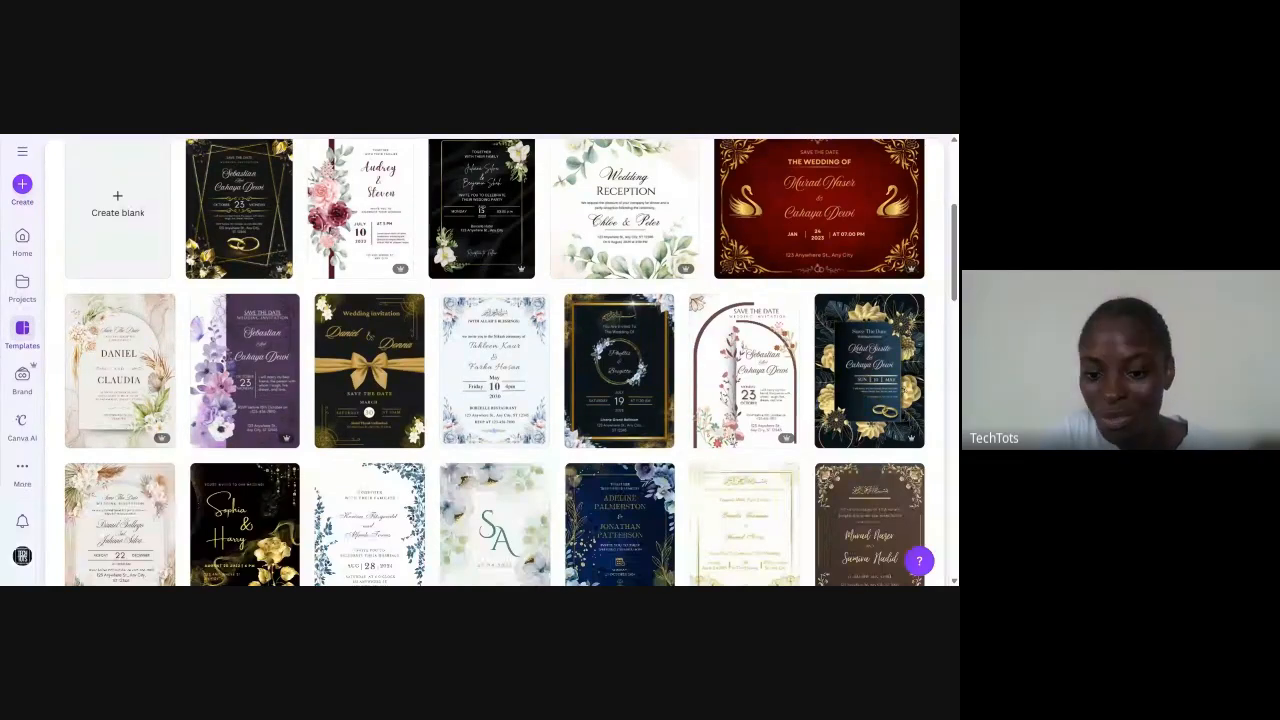
scroll(310, 380, down, 3)
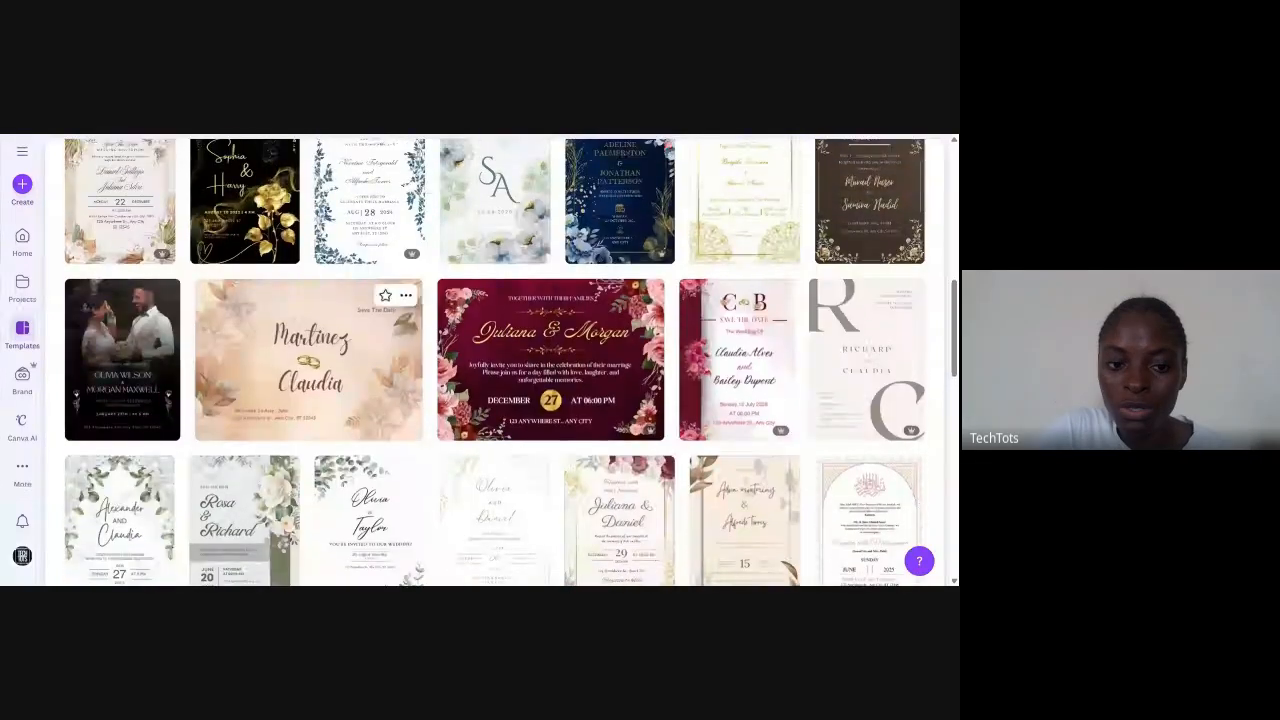
scroll(310, 360, up, 5)
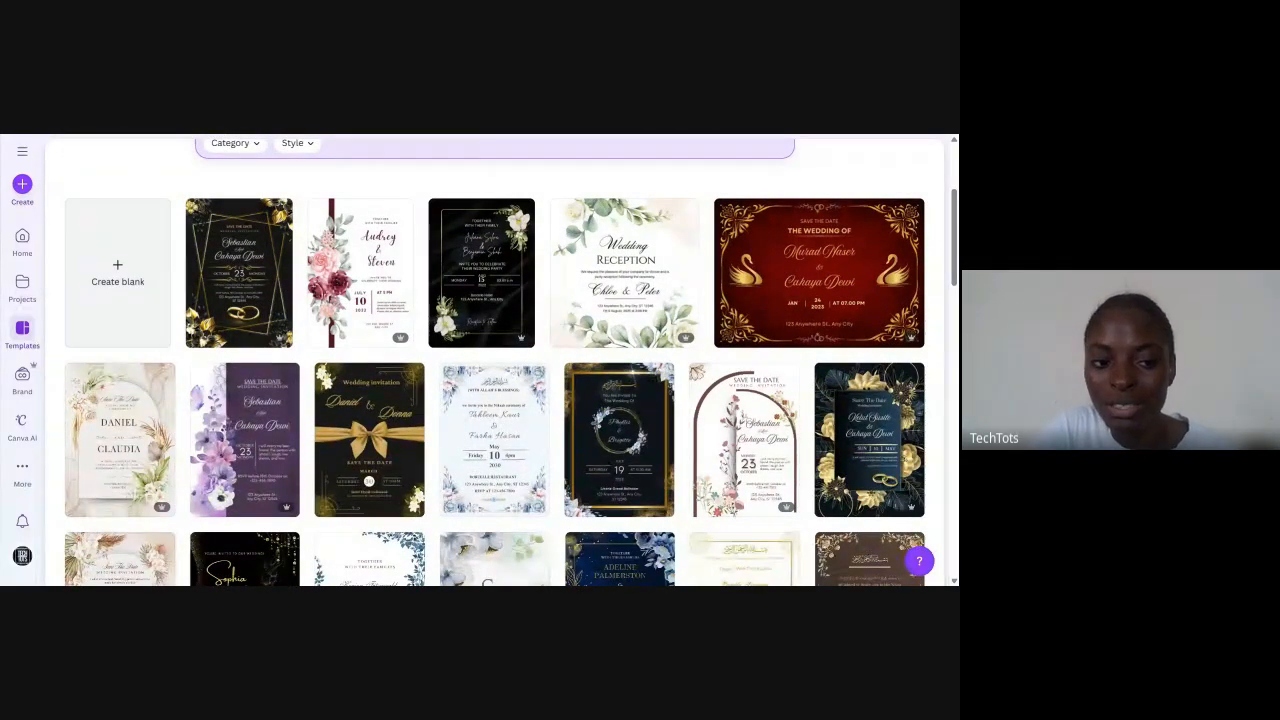
scroll(510, 360, down, 3)
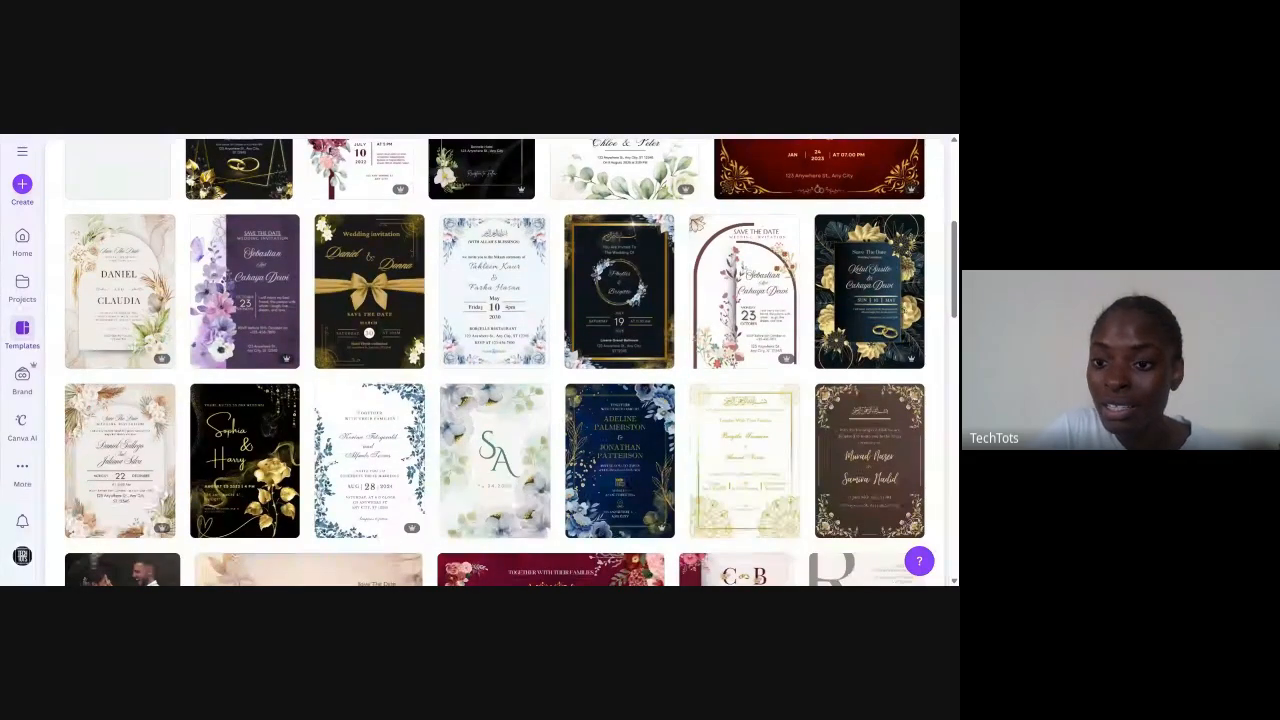
scroll(70, 448, down, 1)
scroll(70, 448, up, 4)
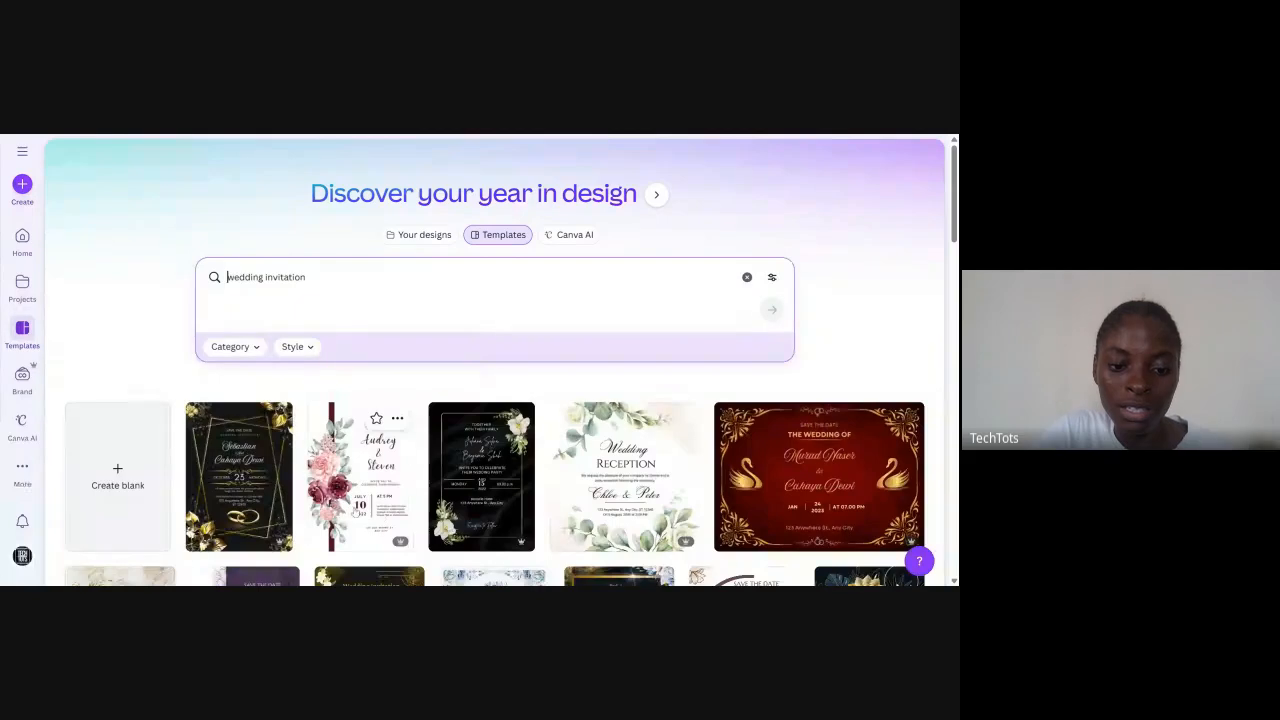
click(355, 512)
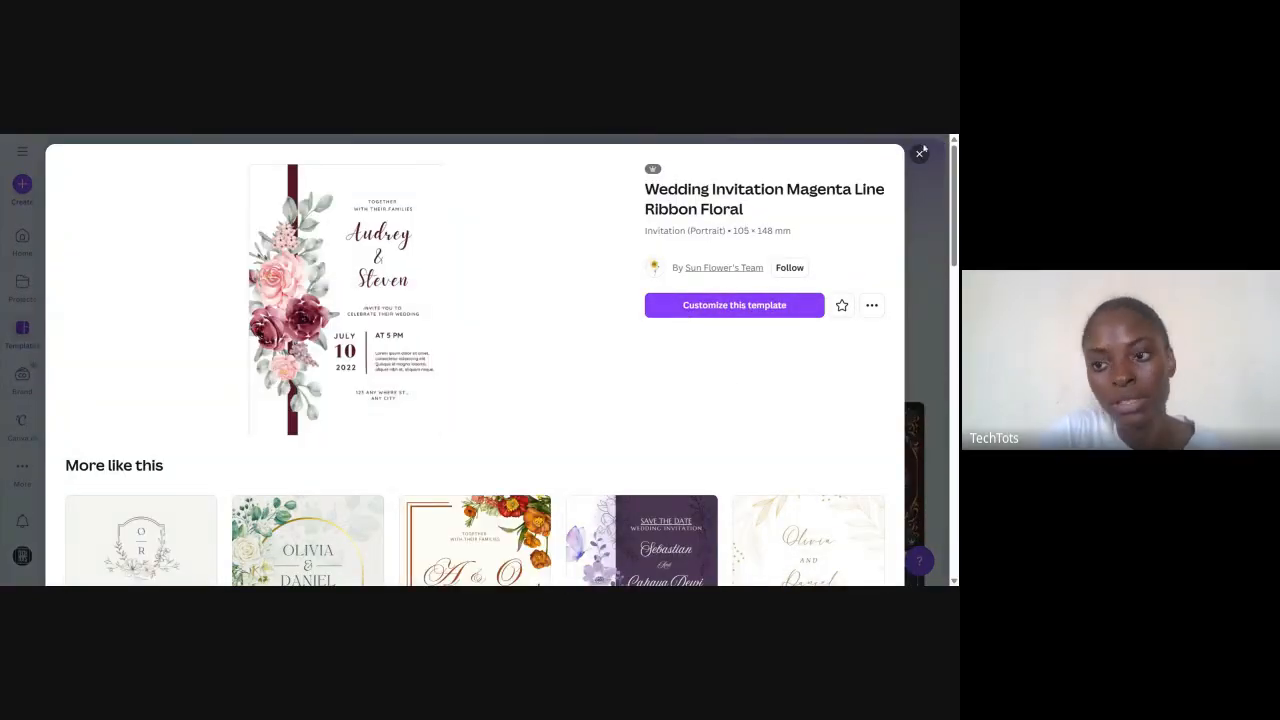
Step: Close the magenta floral template preview and open the Black and Gold Elegant Wedding Invitation template for editing
click(919, 153)
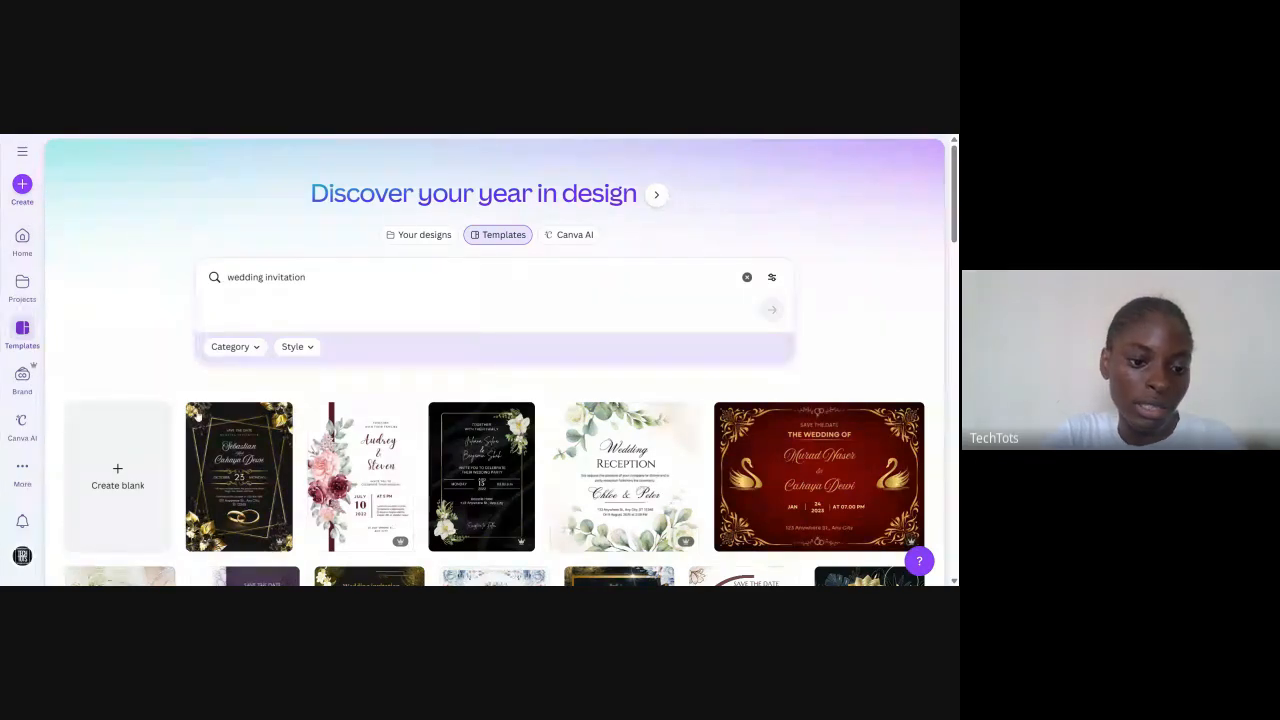
click(262, 450)
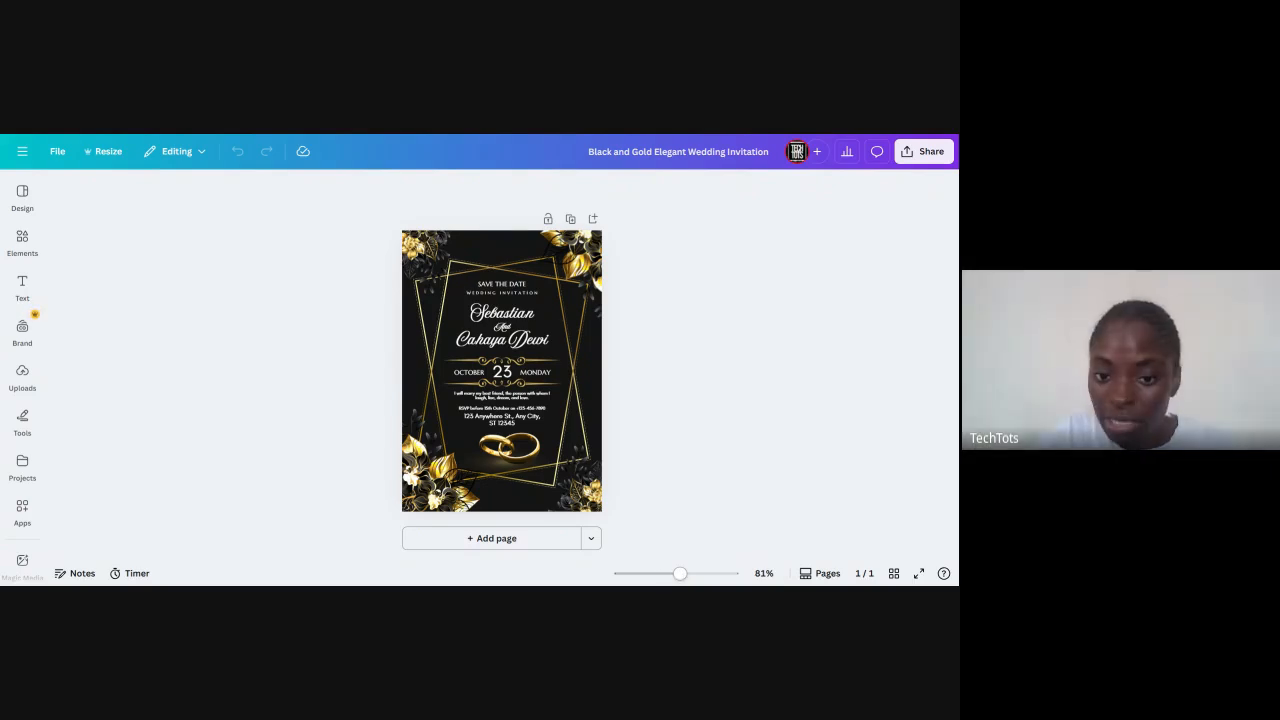
mouse_move(680, 573)
mouse_down()
mouse_move(733, 573)
mouse_move(683, 571)
mouse_up()
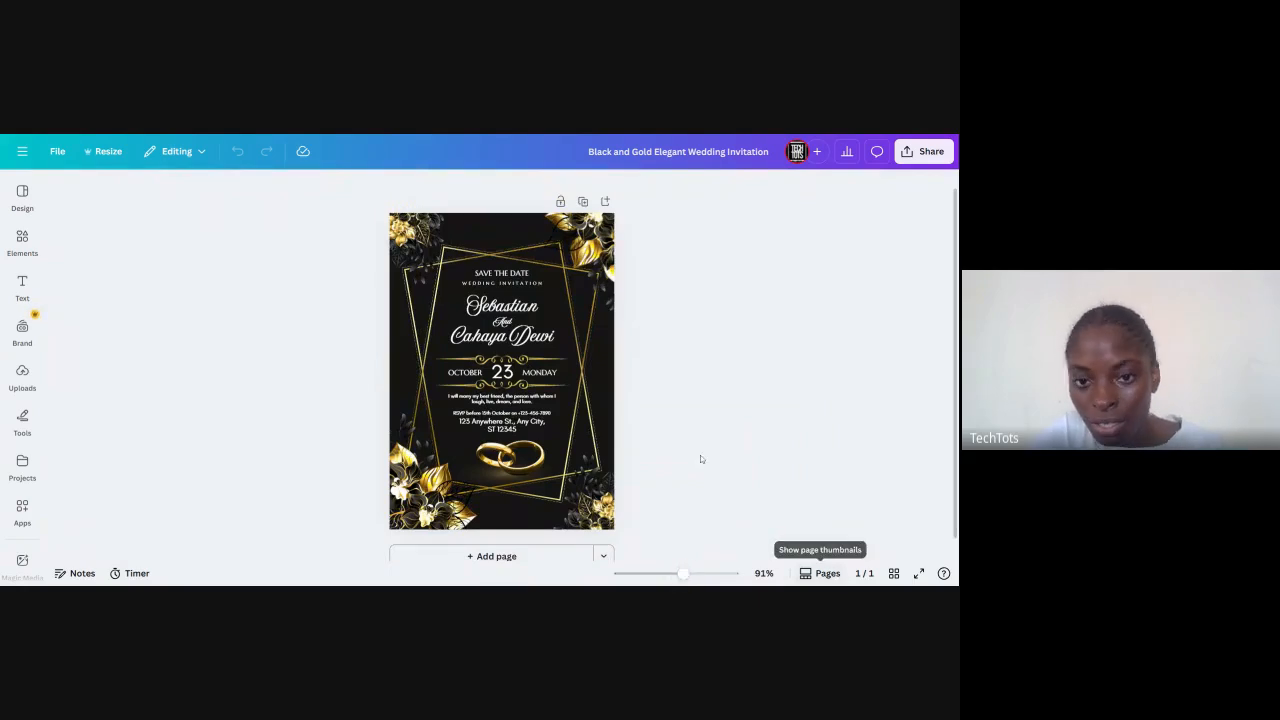
Step: Duplicate the invitation page and show both pages in the grid view before returning to the design
click(482, 231)
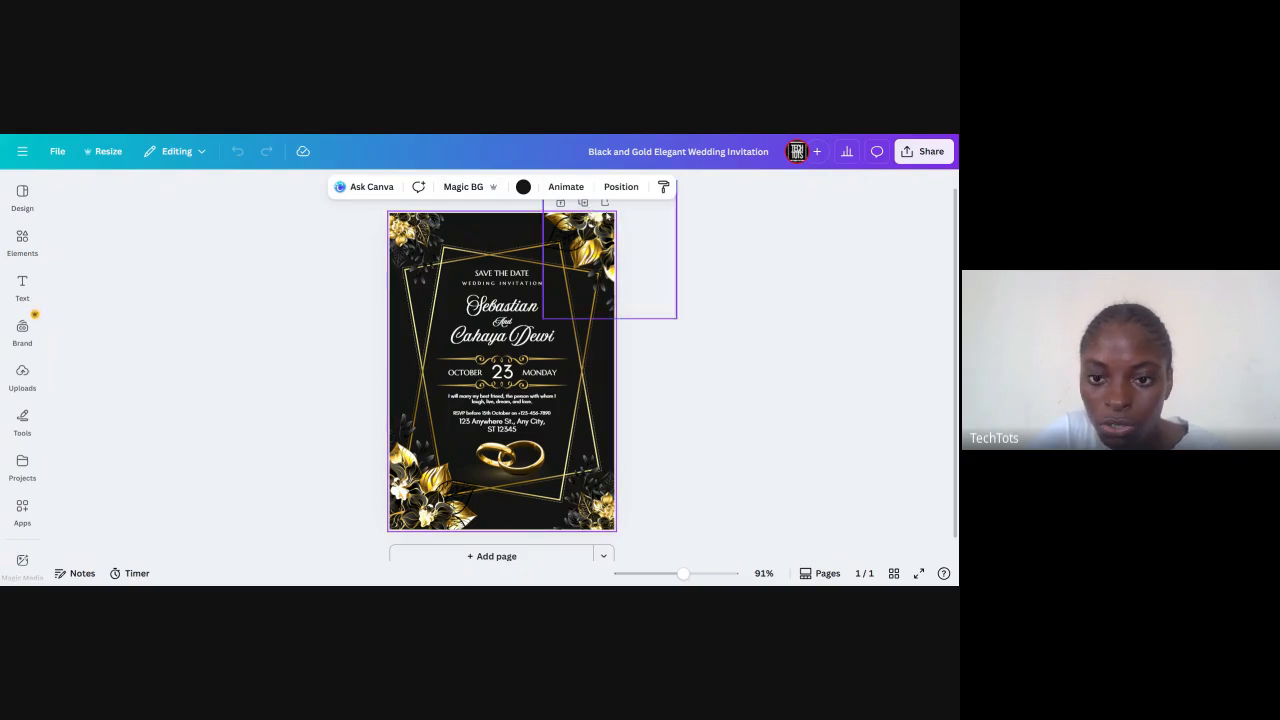
click(665, 330)
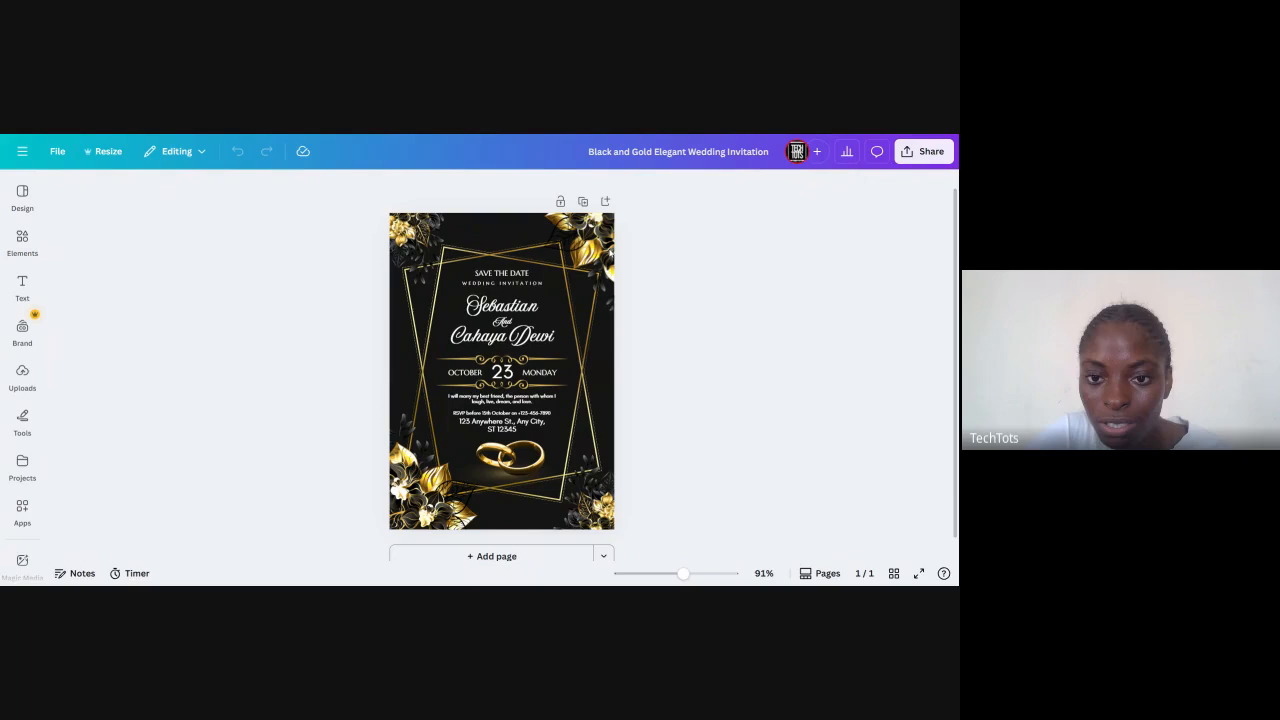
click(583, 202)
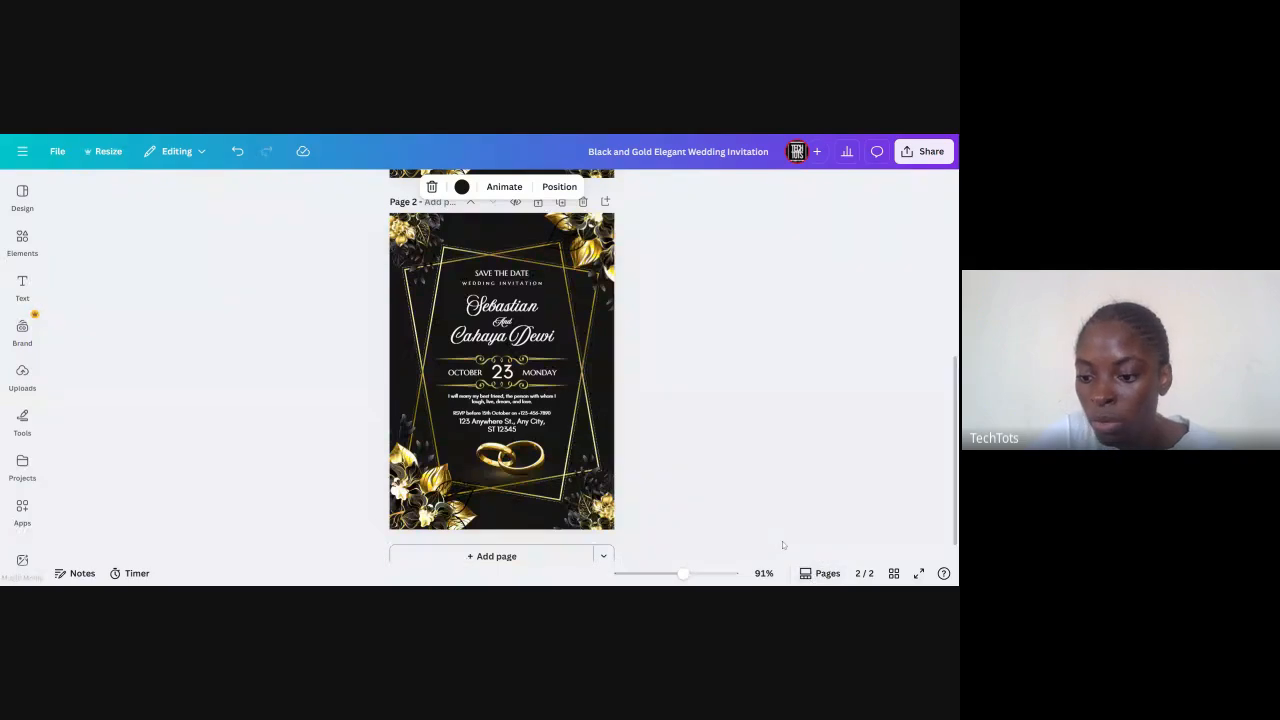
click(895, 573)
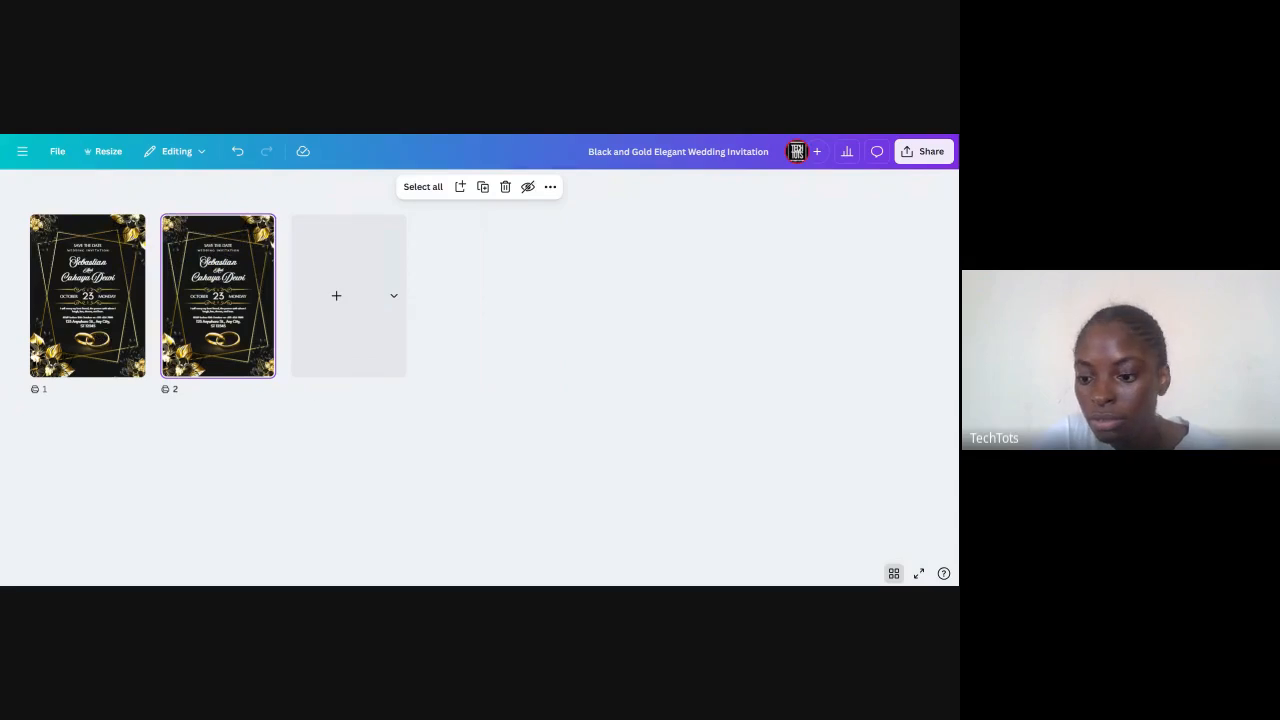
click(894, 573)
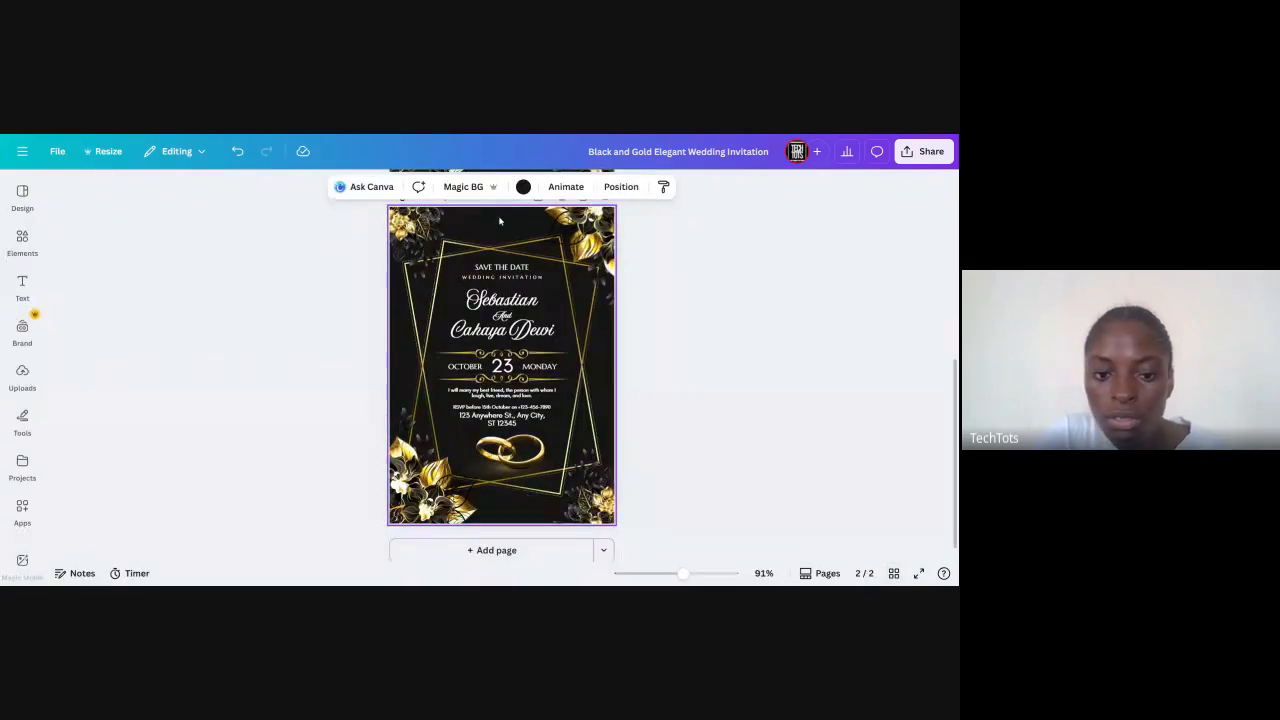
Step: Point out the upper corner flowers on page 1 as separate elements and shift one gold geometric frame slightly to the right
scroll(500, 221, up, 2)
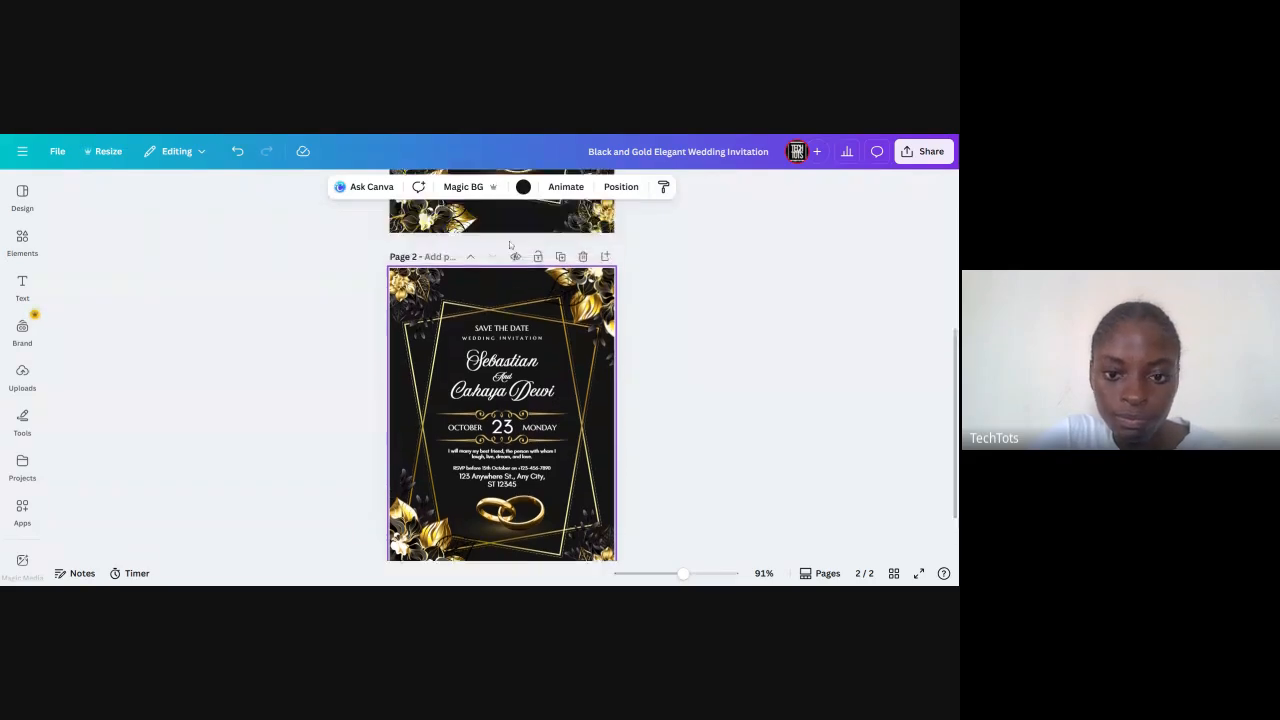
scroll(510, 245, up, 4)
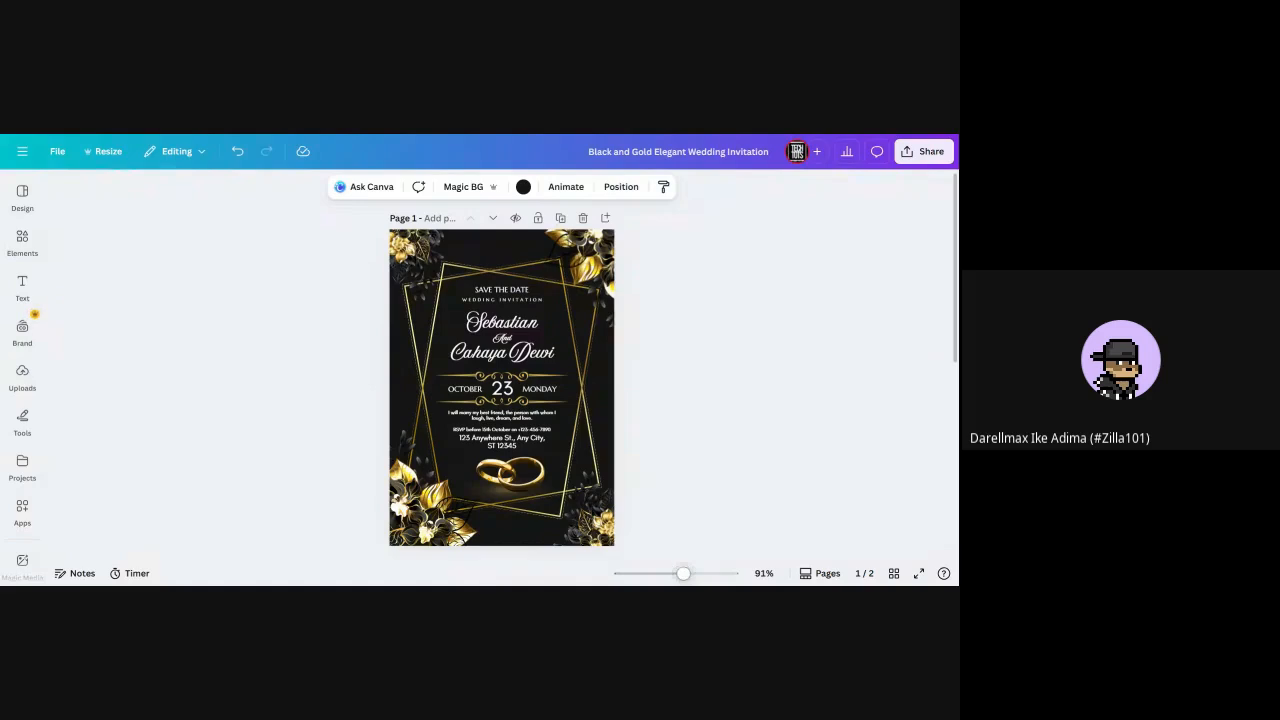
drag(683, 573, 703, 574)
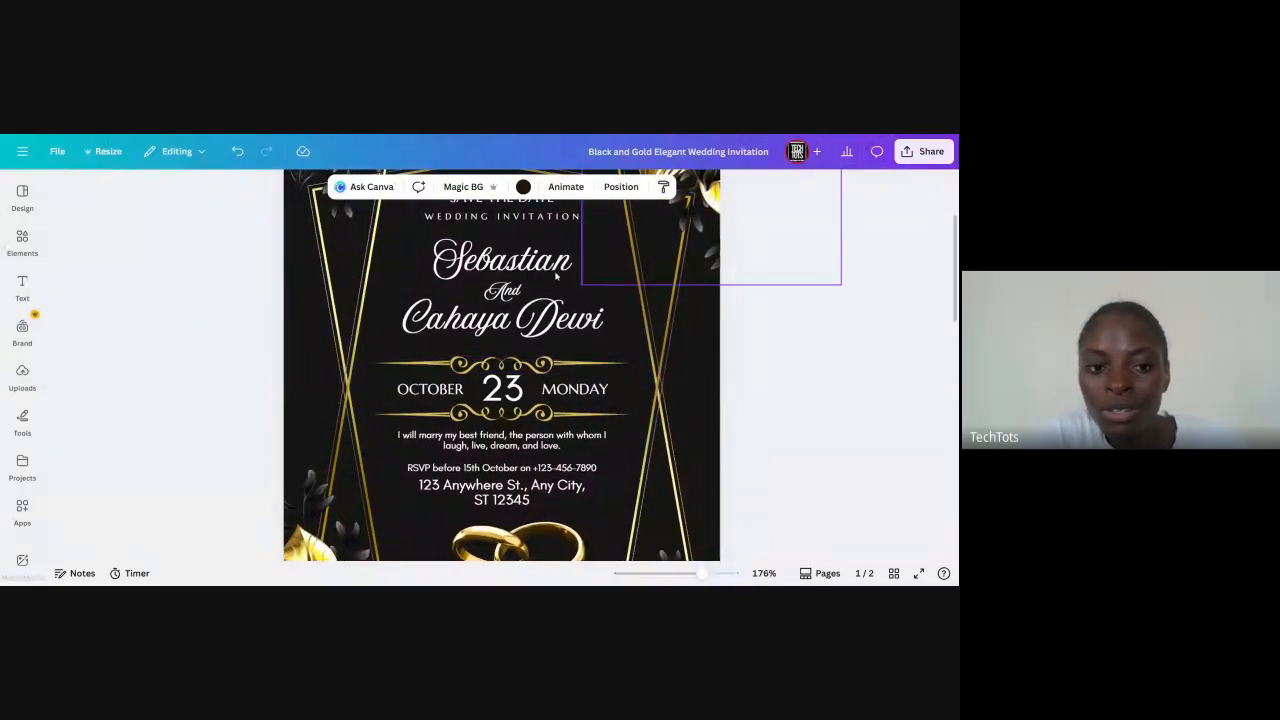
scroll(240, 248, up, 3)
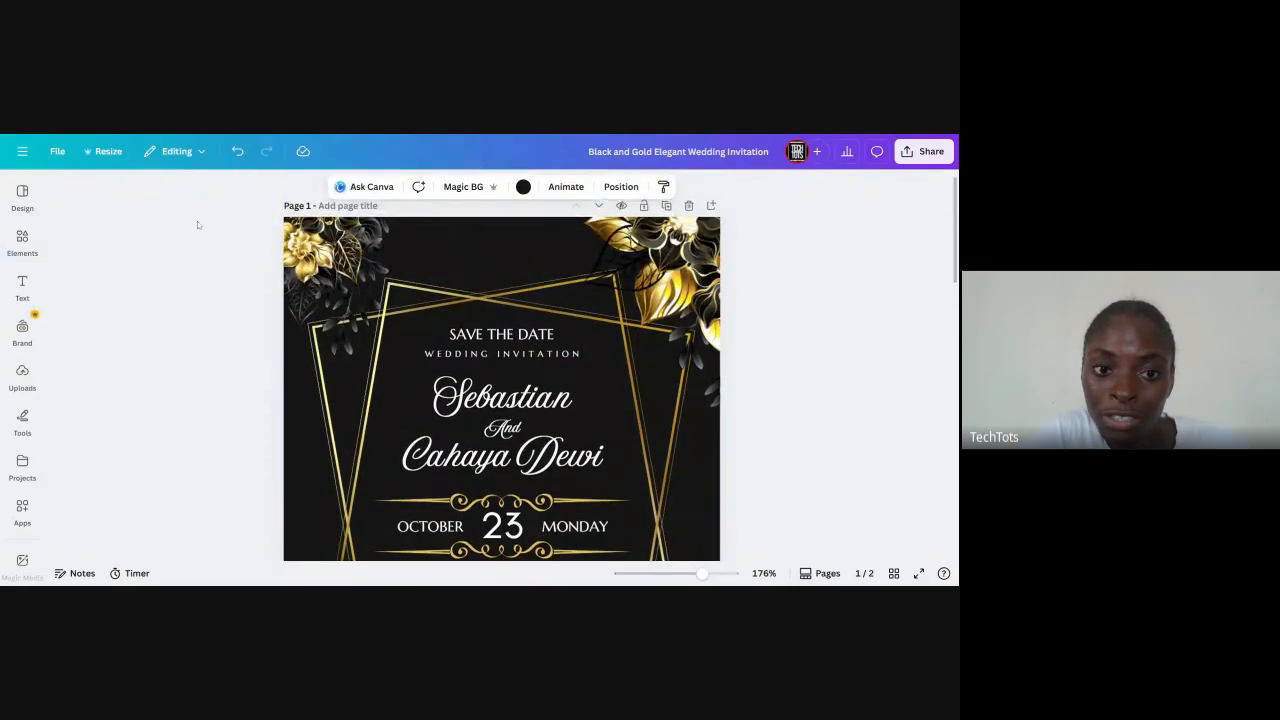
click(197, 224)
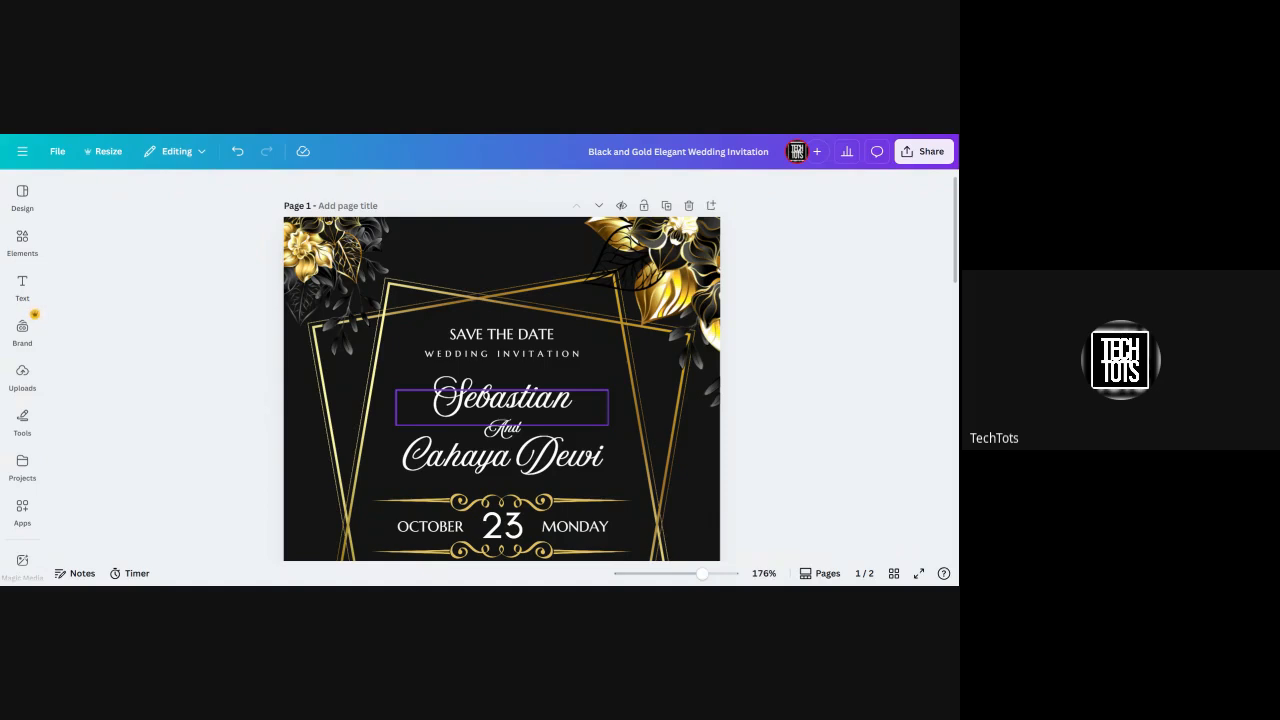
click(326, 256)
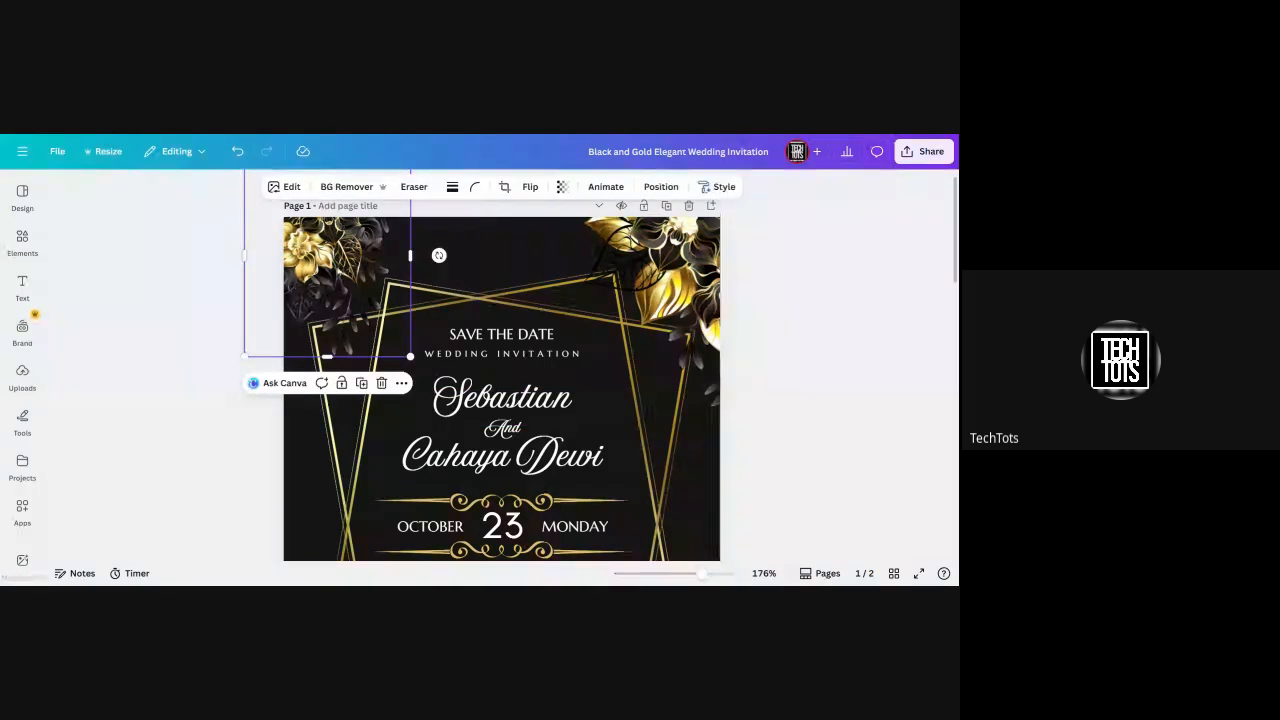
click(660, 280)
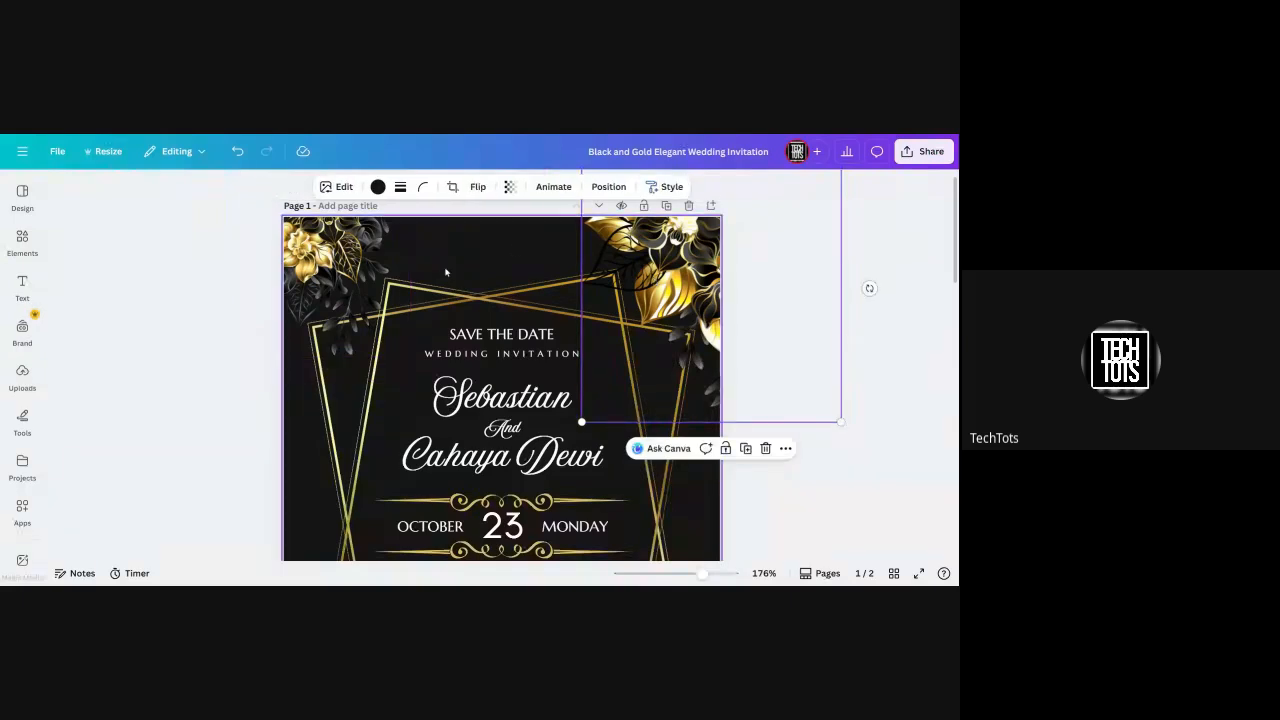
click(408, 370)
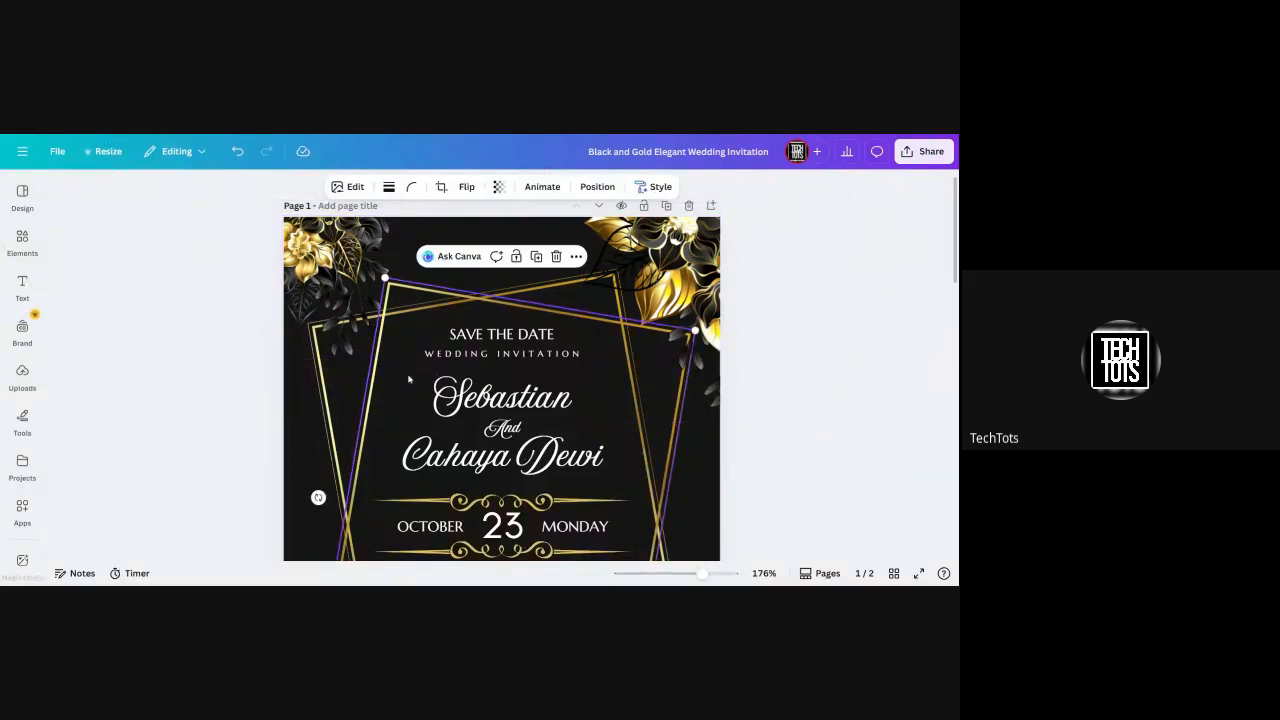
mouse_move(408, 379)
mouse_down()
mouse_move(406, 426)
mouse_move(425, 376)
mouse_up()
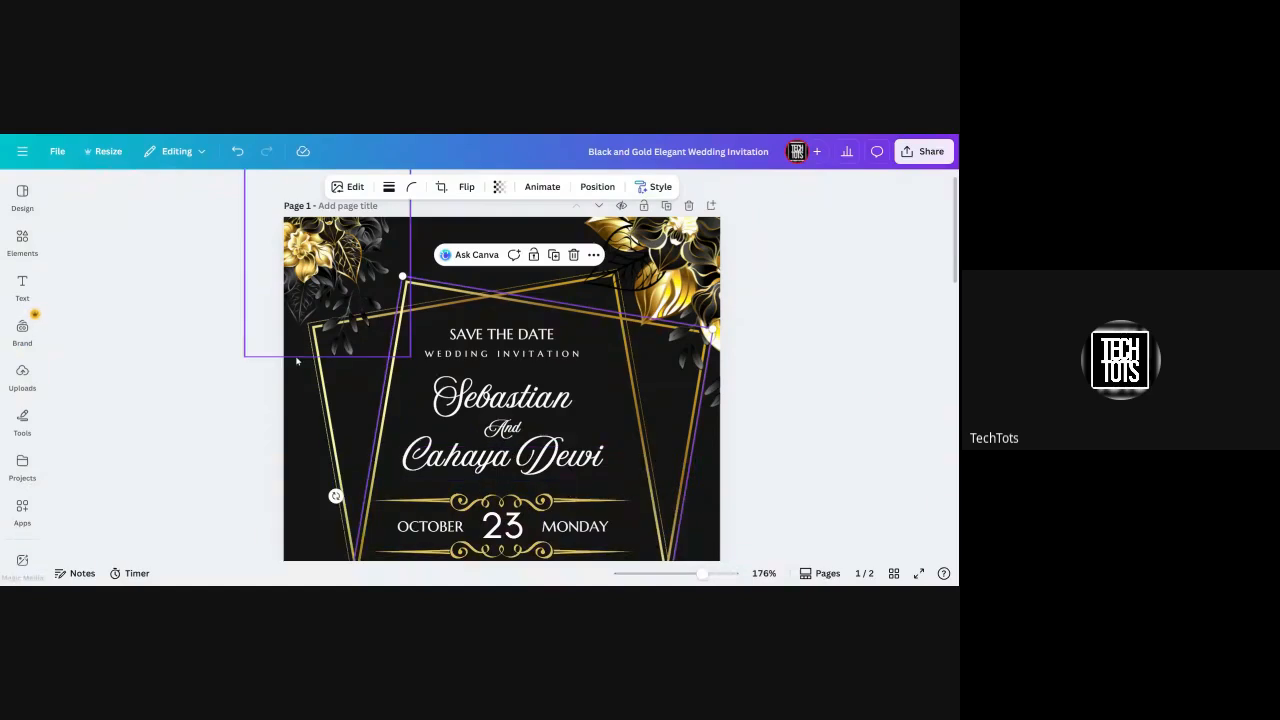
click(335, 300)
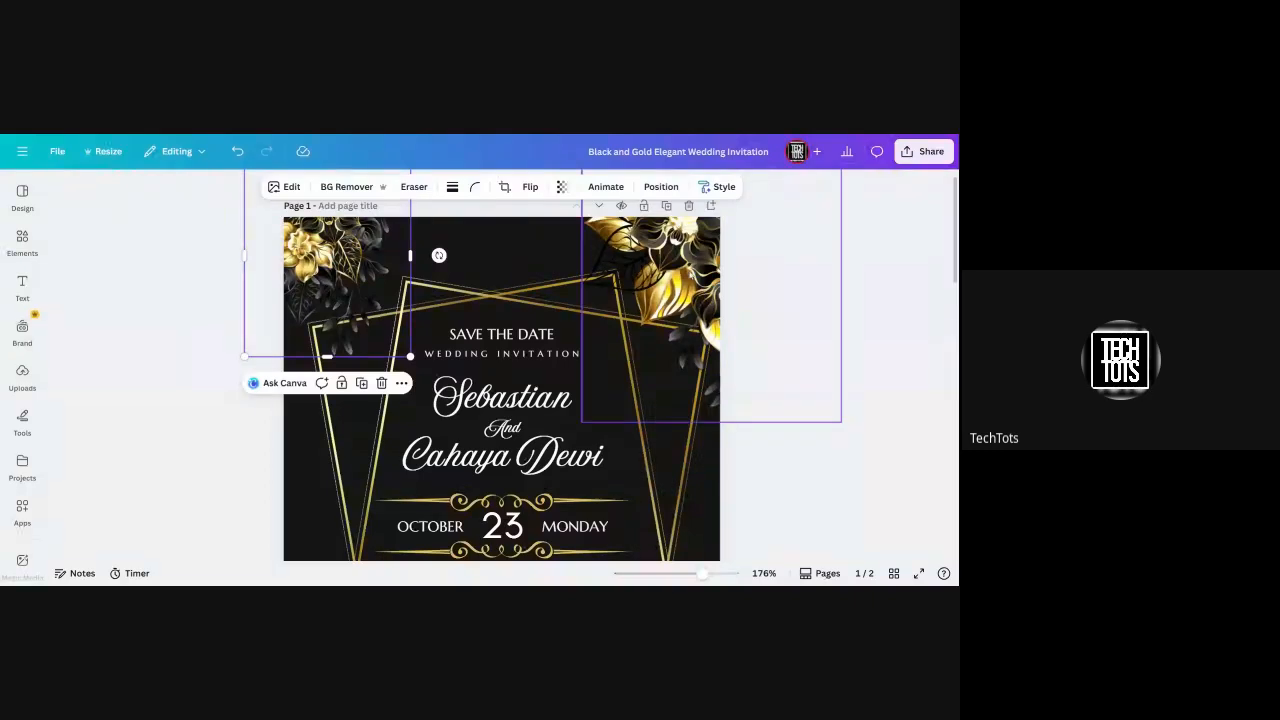
click(676, 240)
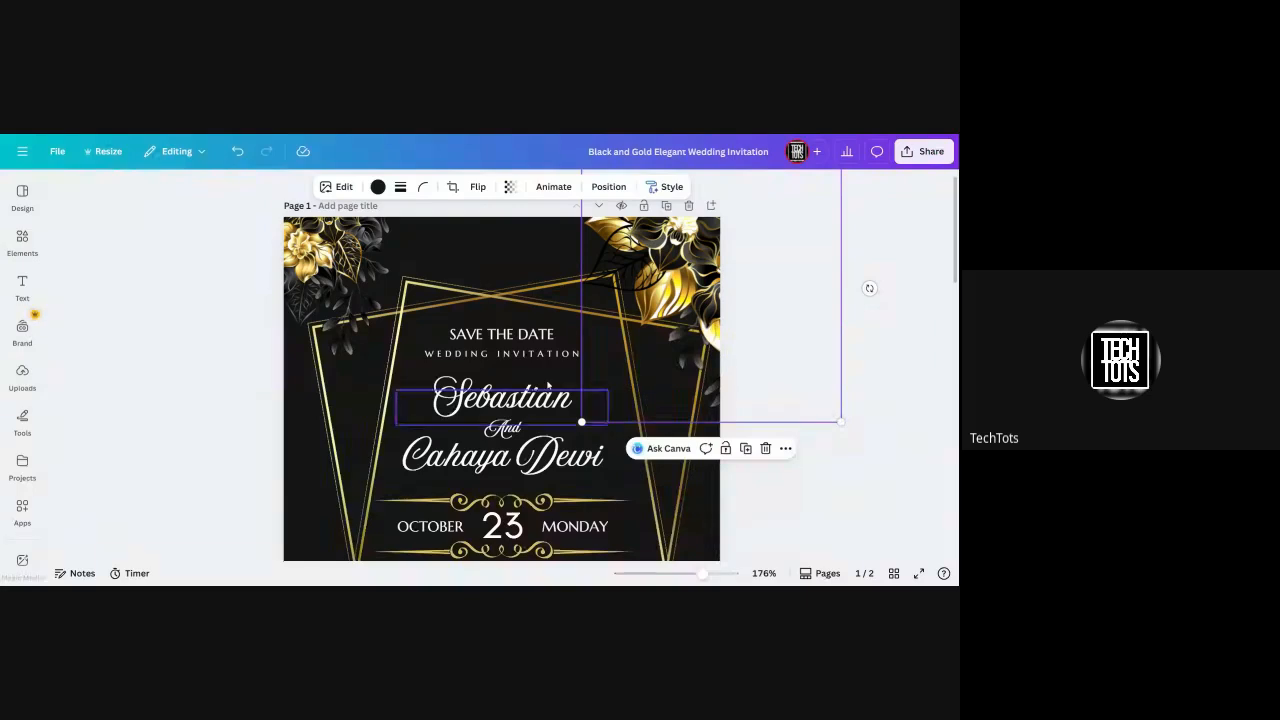
Step: Move the upper name text to the page's left edge and return it to the centre above "And"
click(502, 403)
drag(502, 403, 342, 401)
click(567, 418)
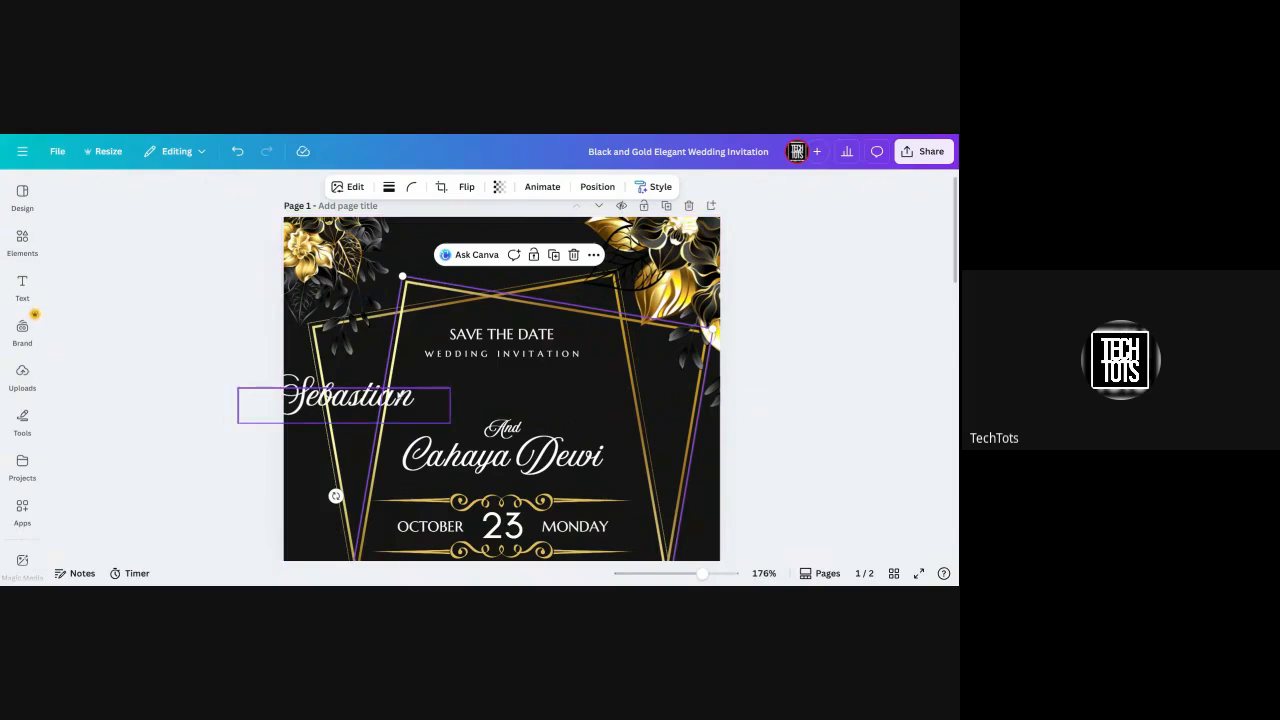
click(401, 400)
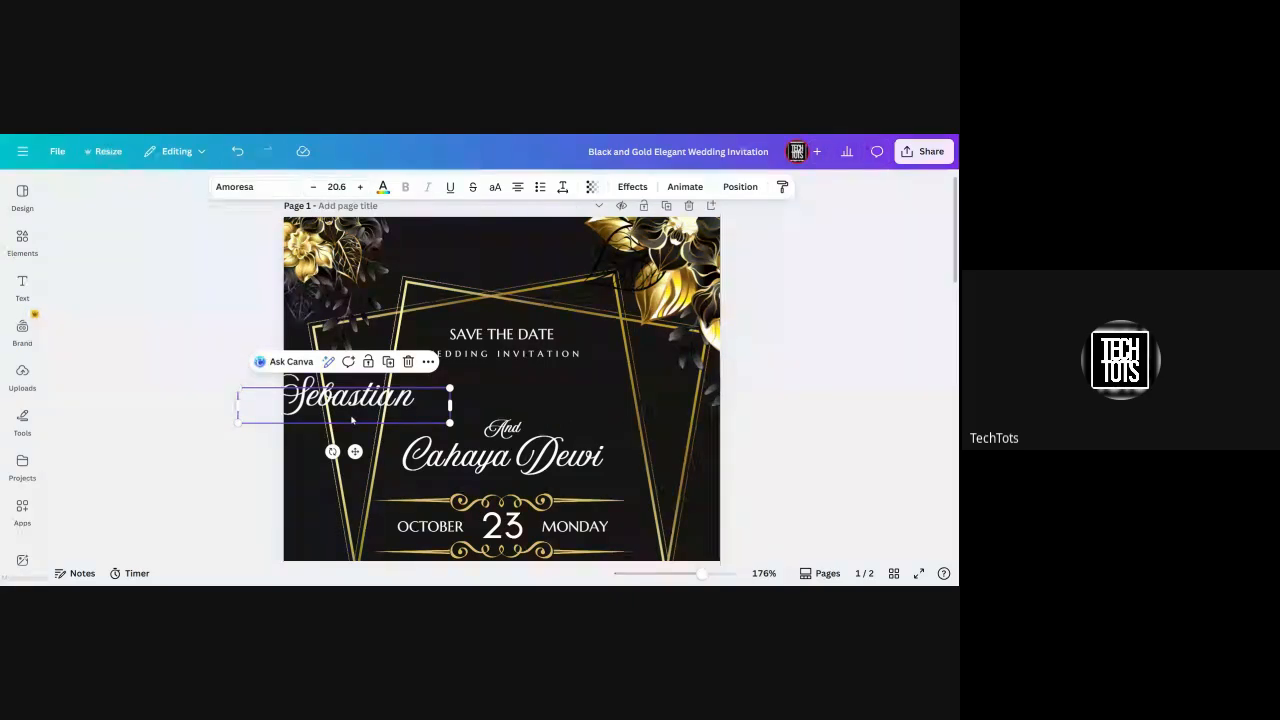
drag(362, 418, 508, 413)
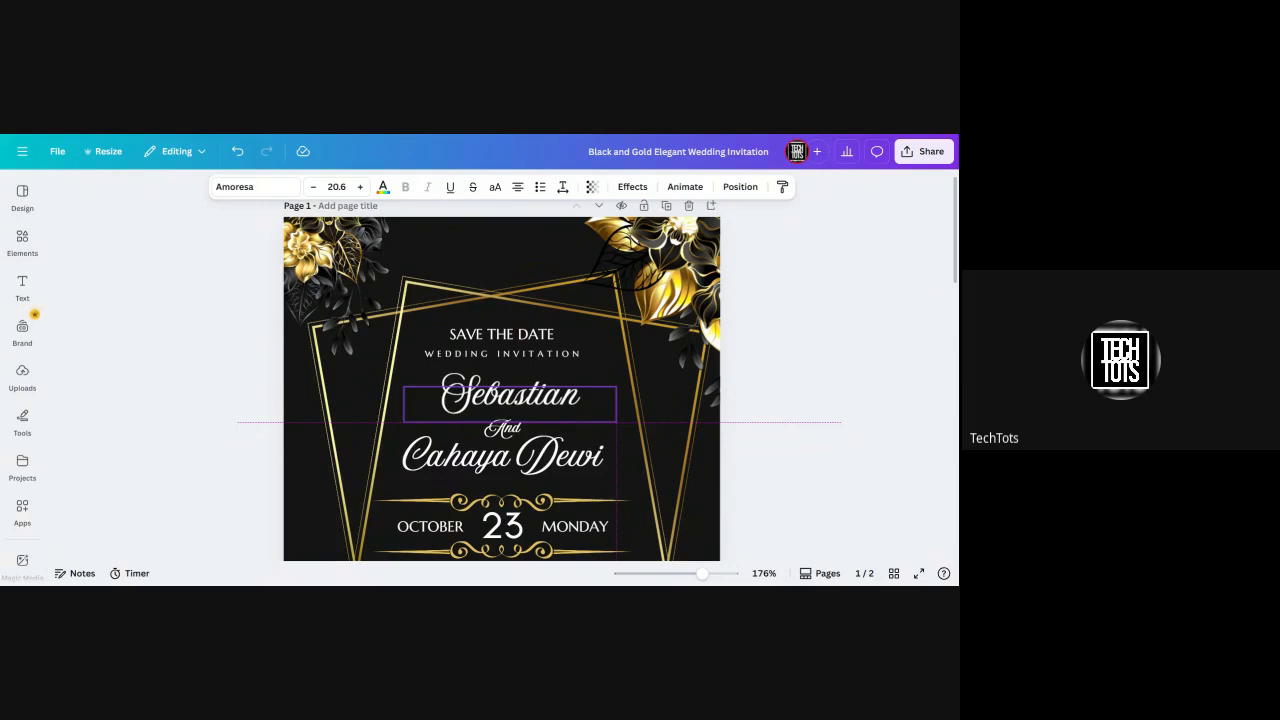
drag(508, 412, 500, 415)
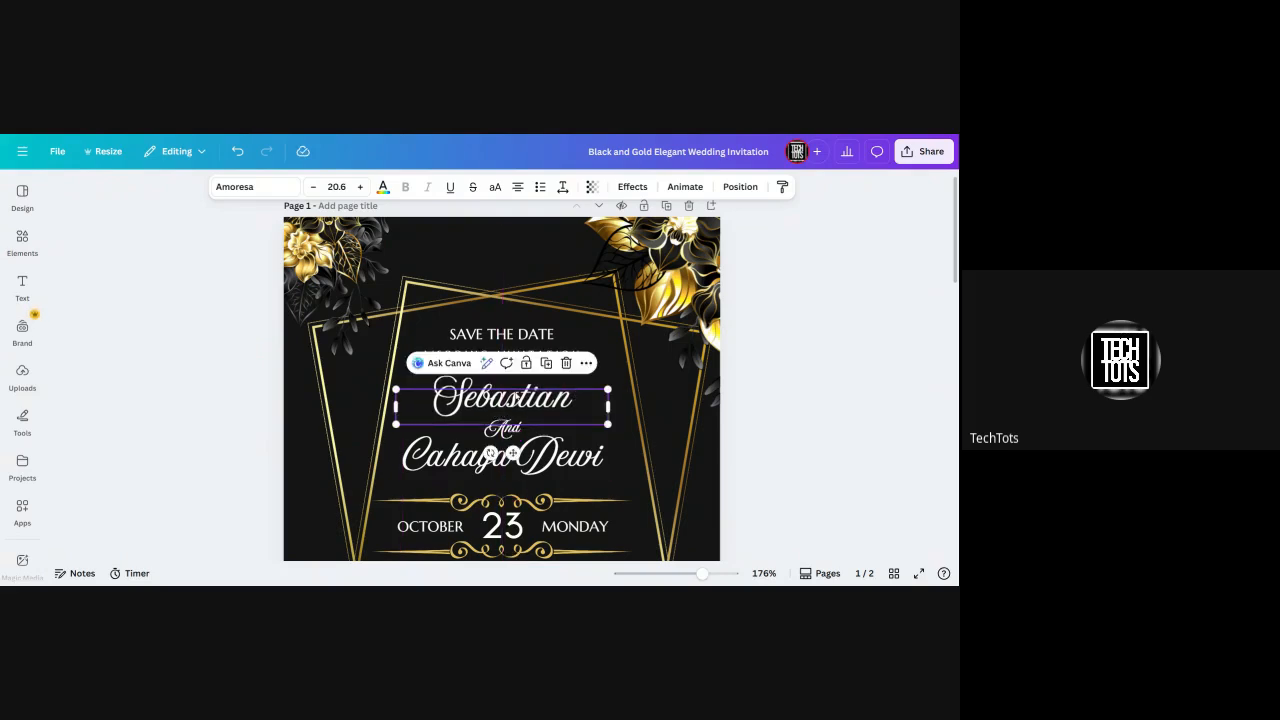
click(544, 240)
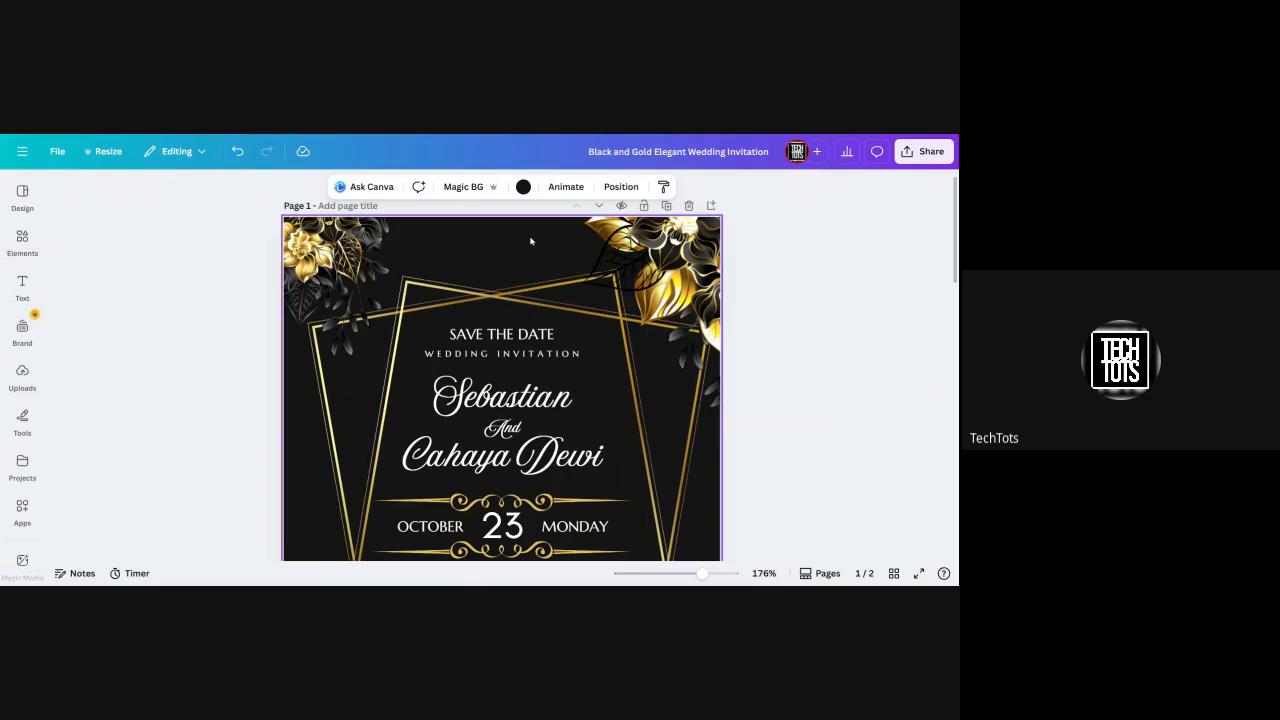
Step: Look over page 1 of the invitation, examining its heading, names, date ornaments, message, address, rings and corner flowers
scroll(531, 241, down, 1)
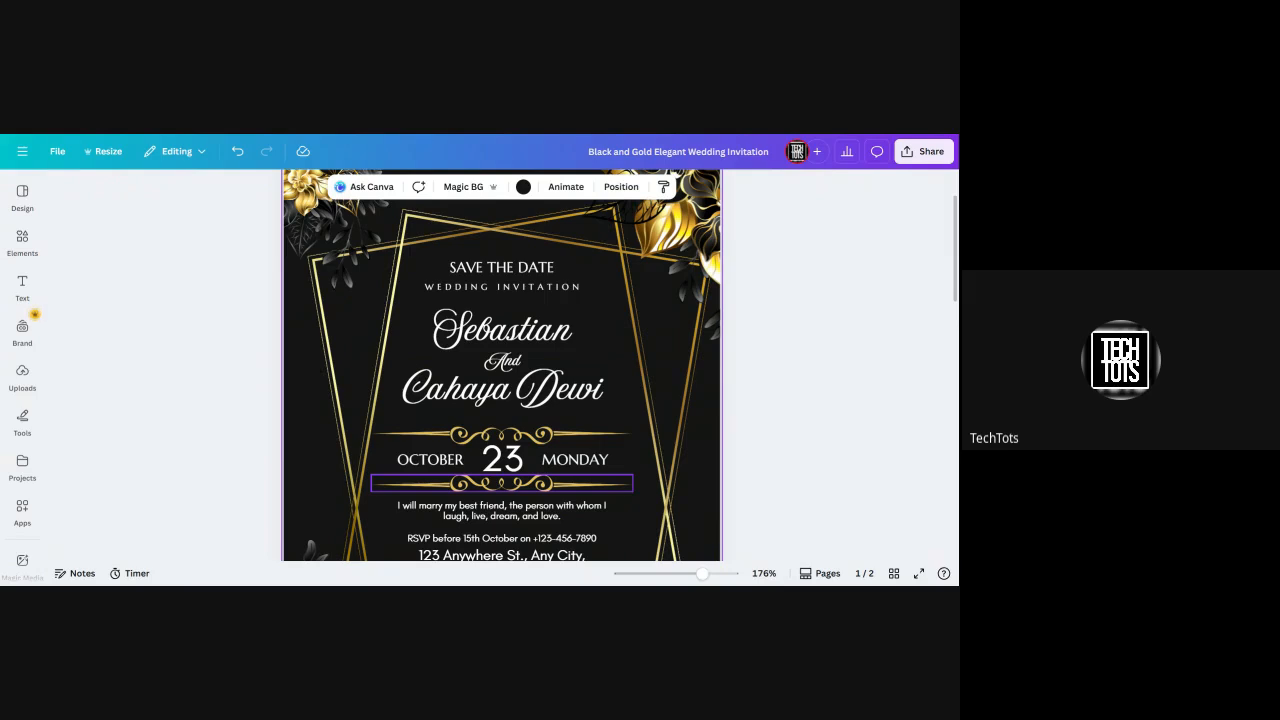
scroll(501, 365, down, 2)
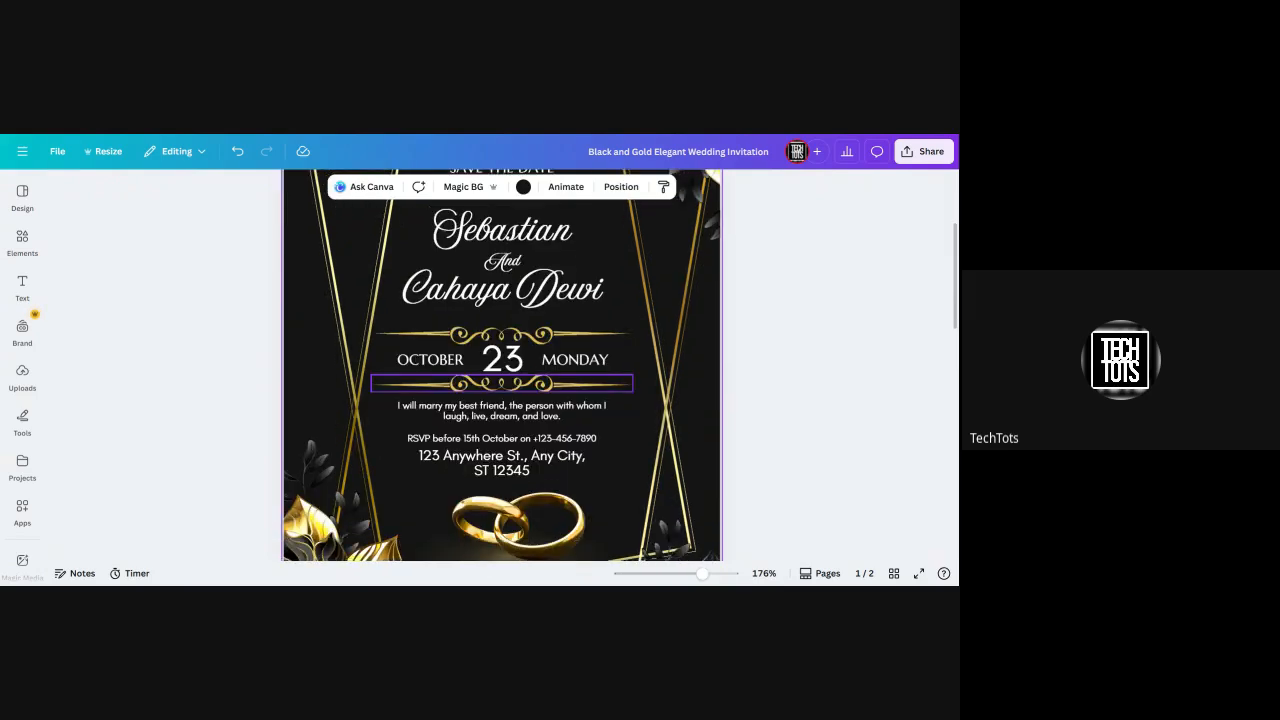
scroll(501, 390, up, 2)
scroll(501, 400, up, 1)
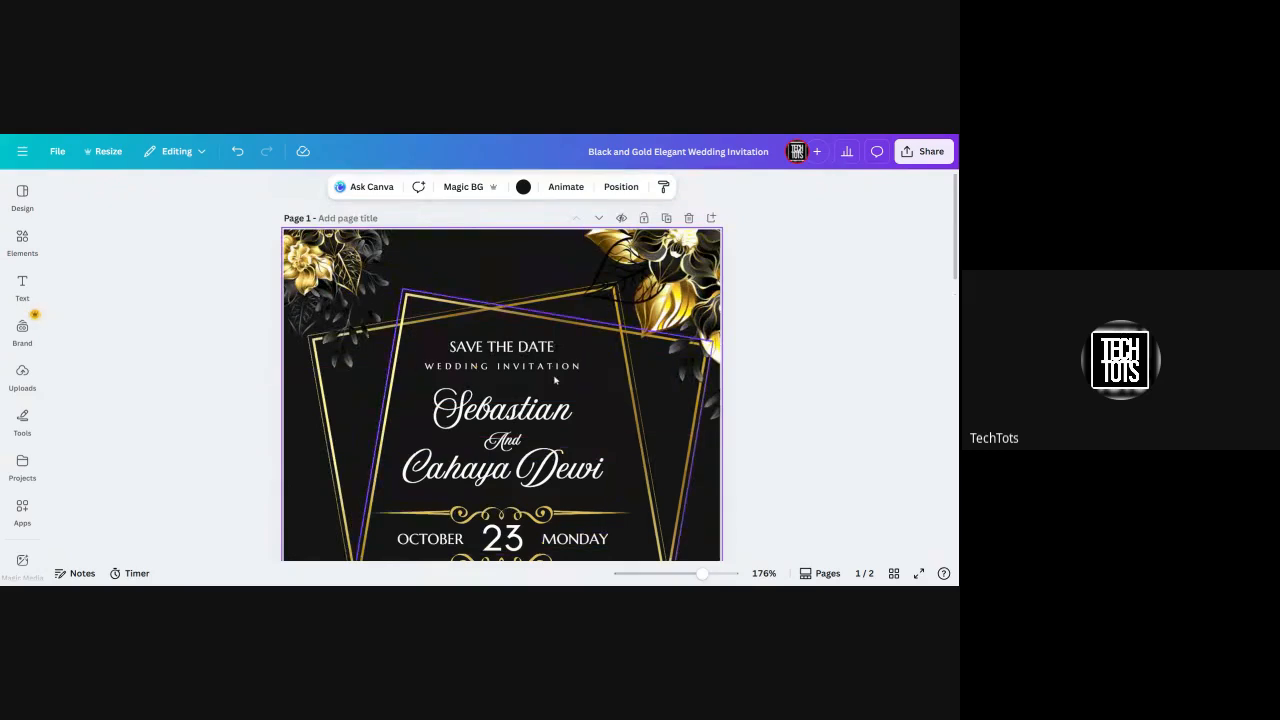
scroll(555, 378, down, 3)
scroll(555, 378, down, 3)
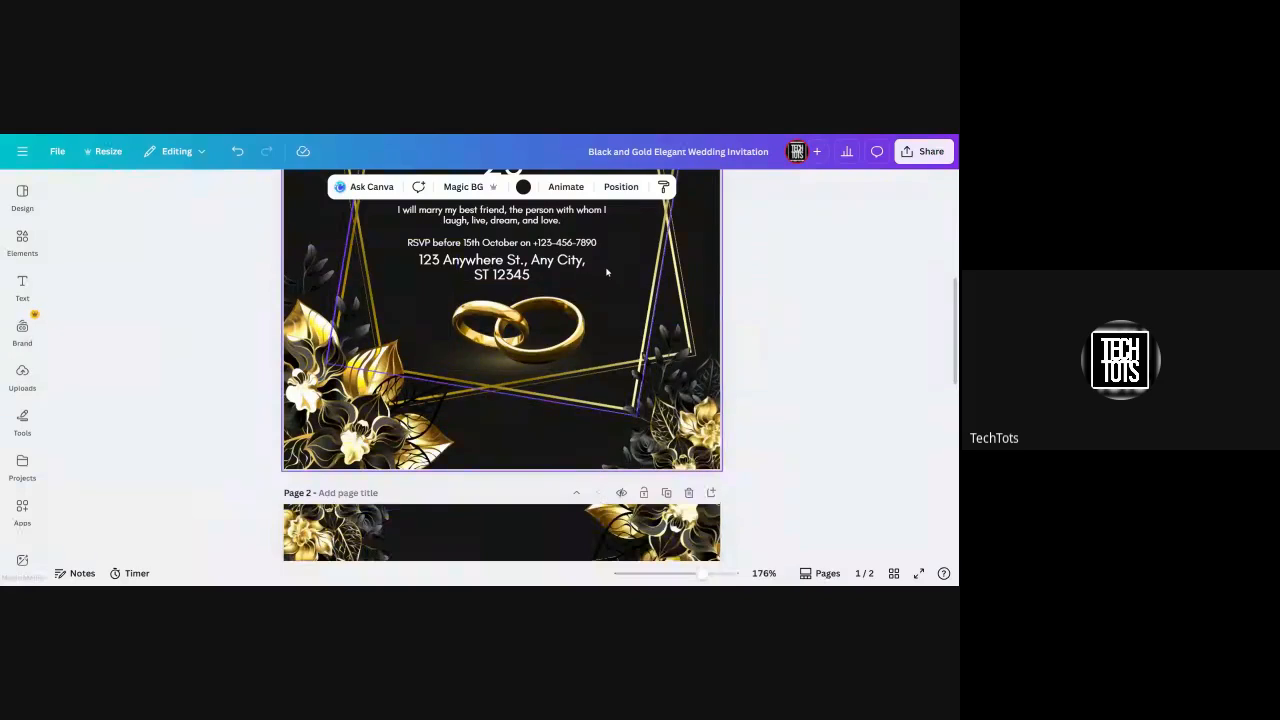
scroll(606, 272, up, 5)
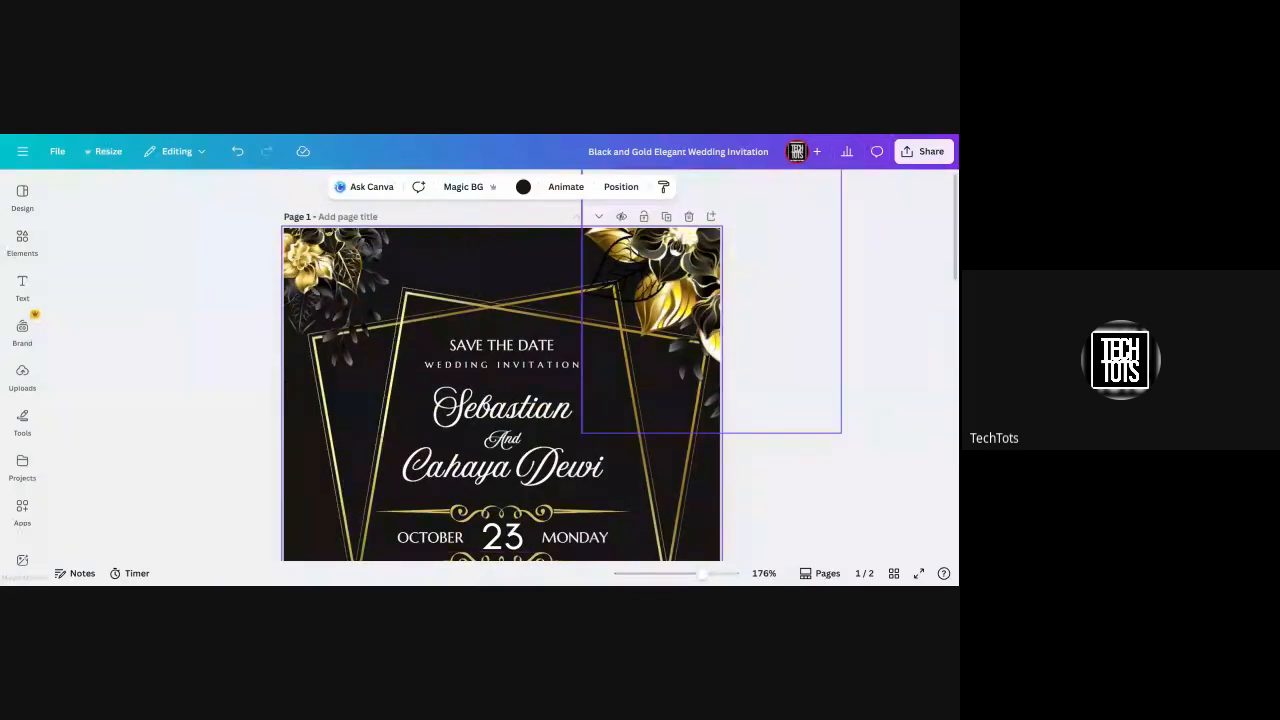
scroll(437, 440, down, 2)
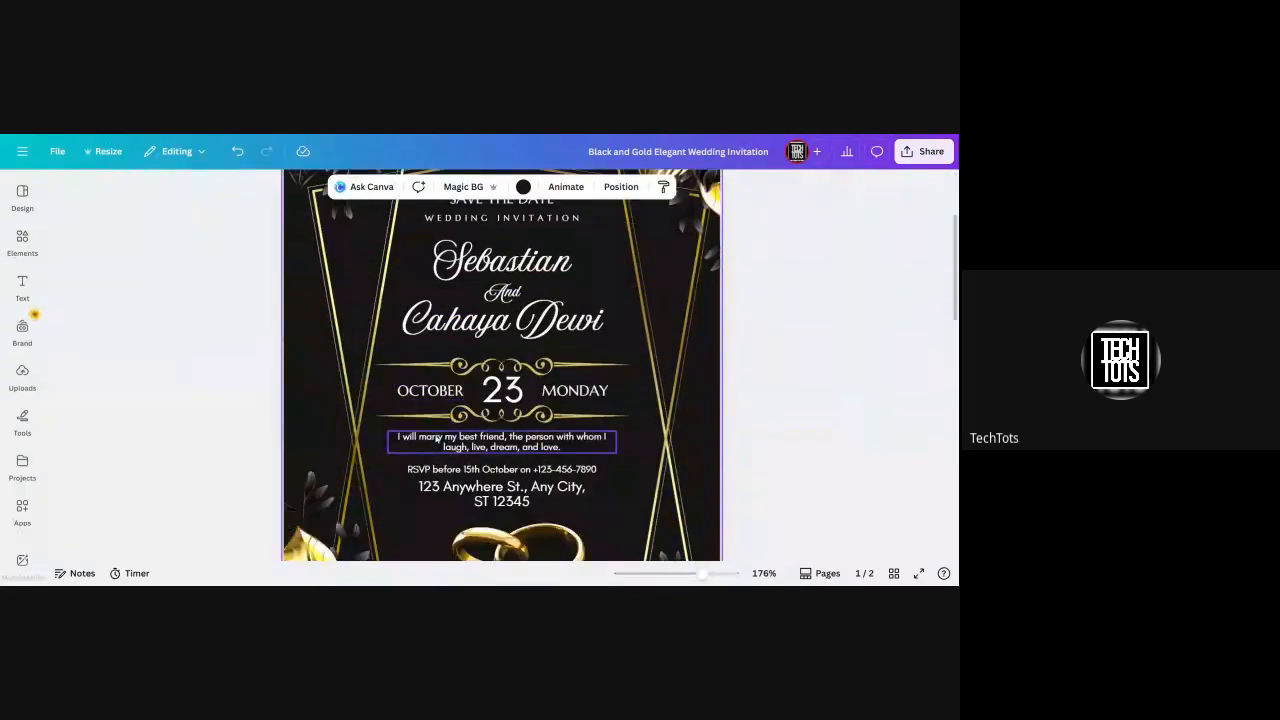
scroll(437, 440, up, 2)
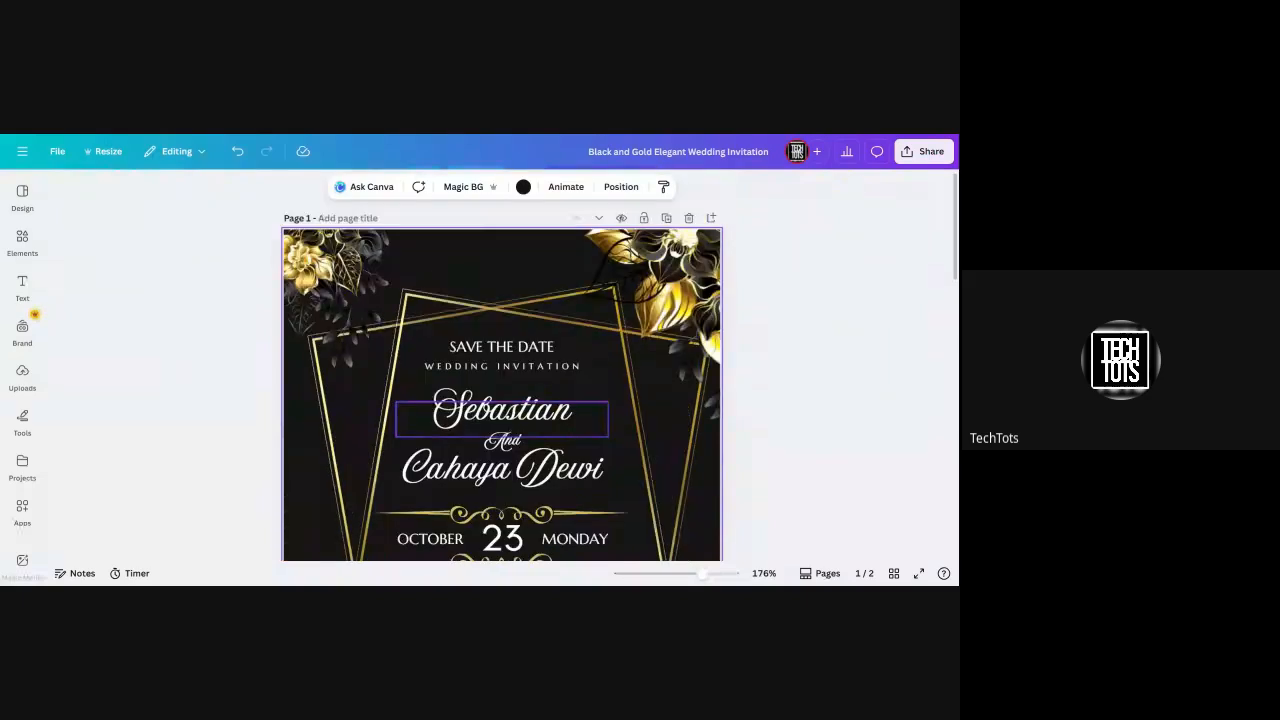
scroll(437, 440, down, 2)
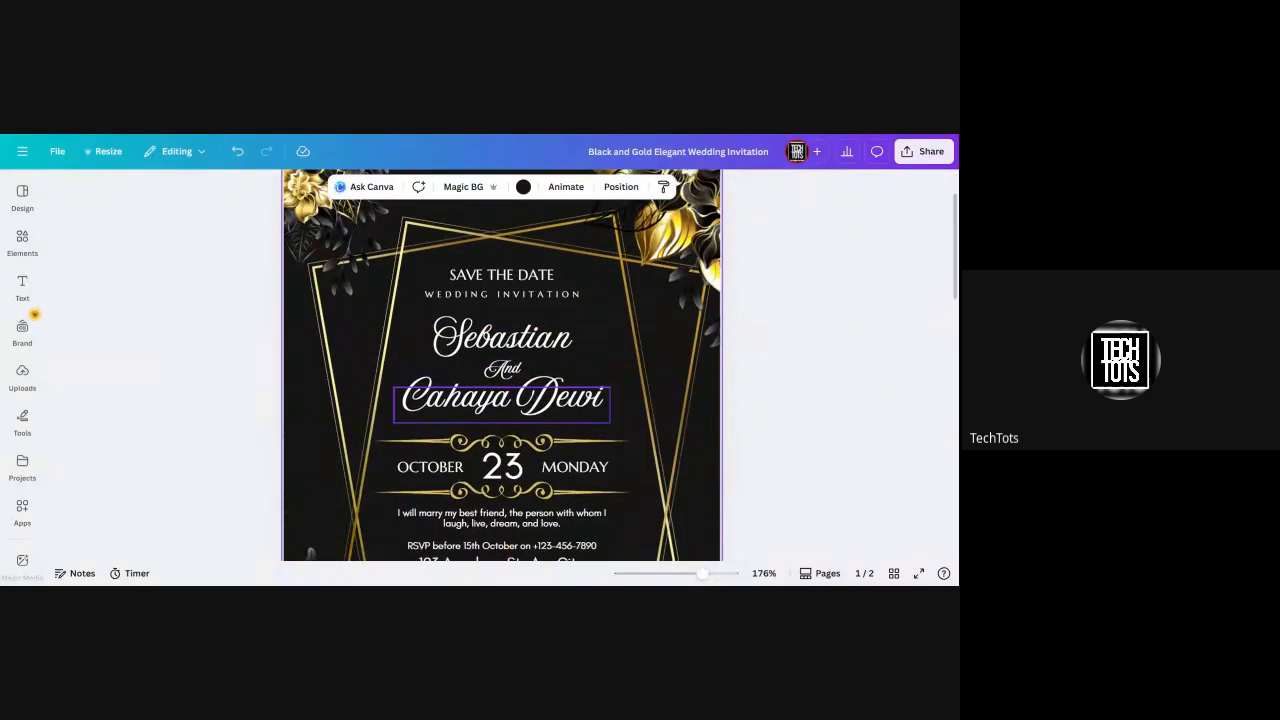
scroll(437, 440, down, 1)
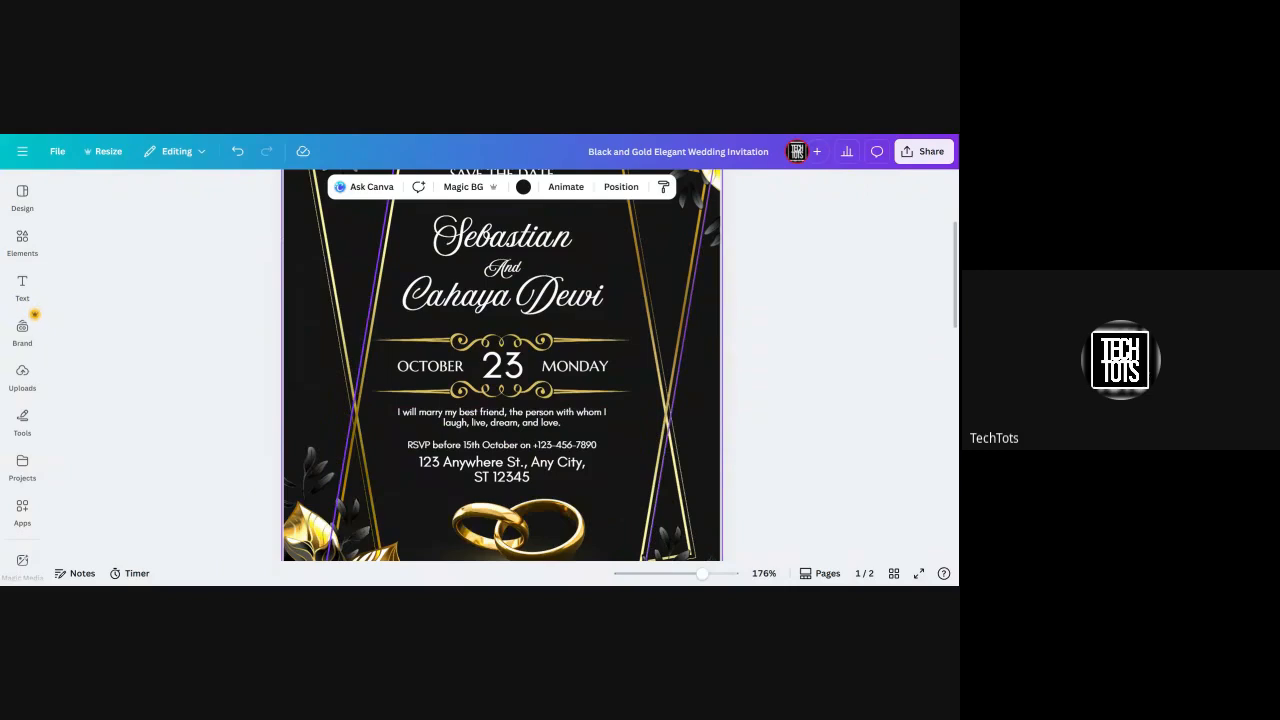
scroll(502, 365, down, 2)
scroll(502, 365, up, 1)
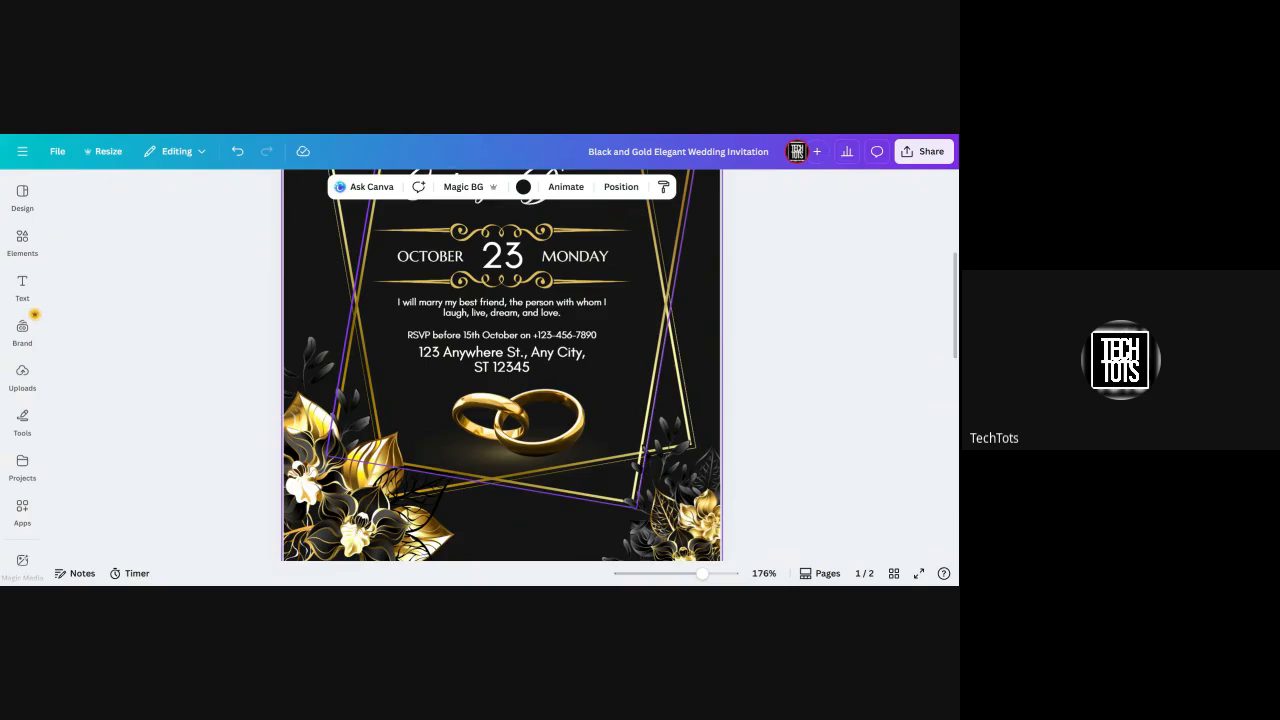
scroll(502, 365, up, 2)
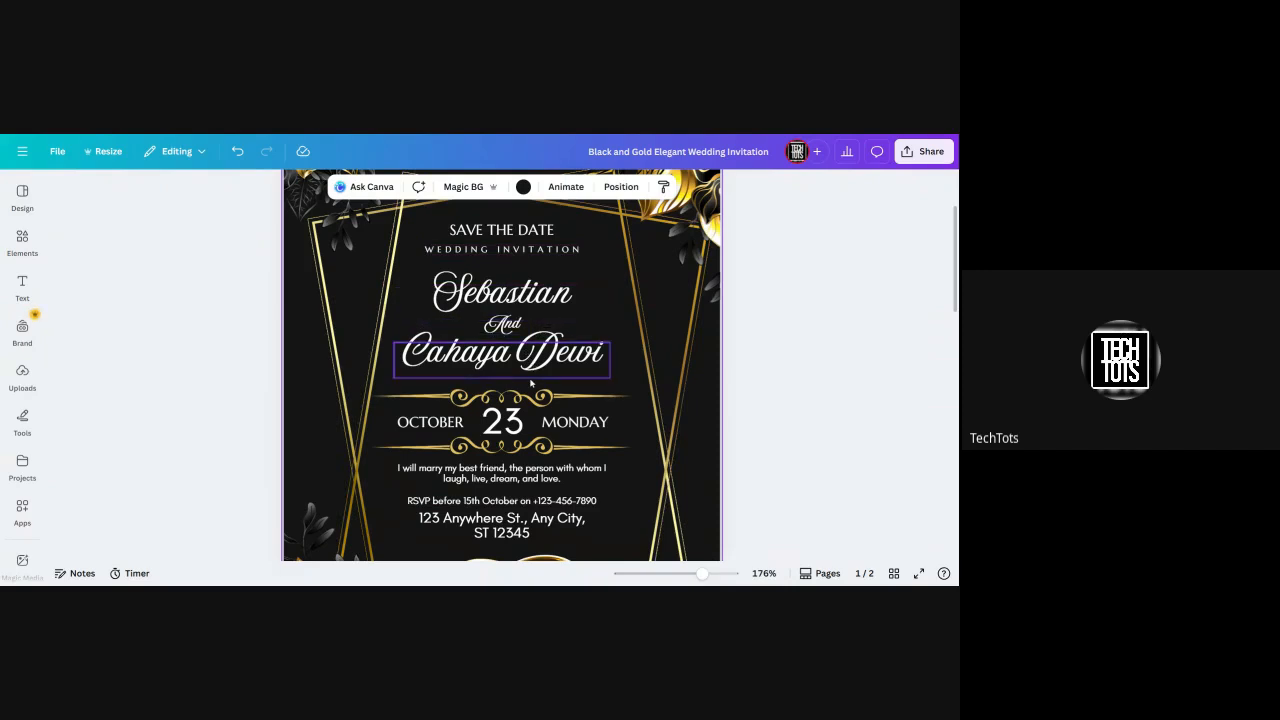
Step: Move the RSVP line up against the wedding message, and return it to just above the address on page 1
scroll(529, 430, down, 3)
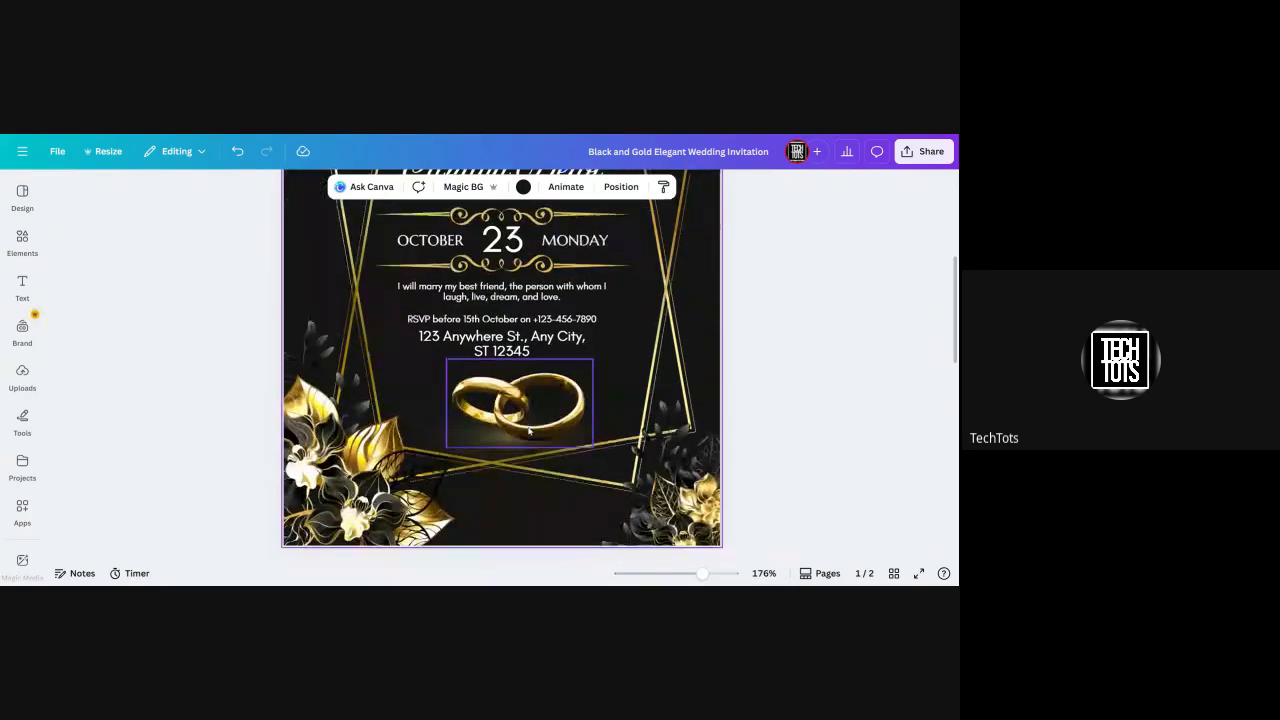
scroll(529, 430, down, 1)
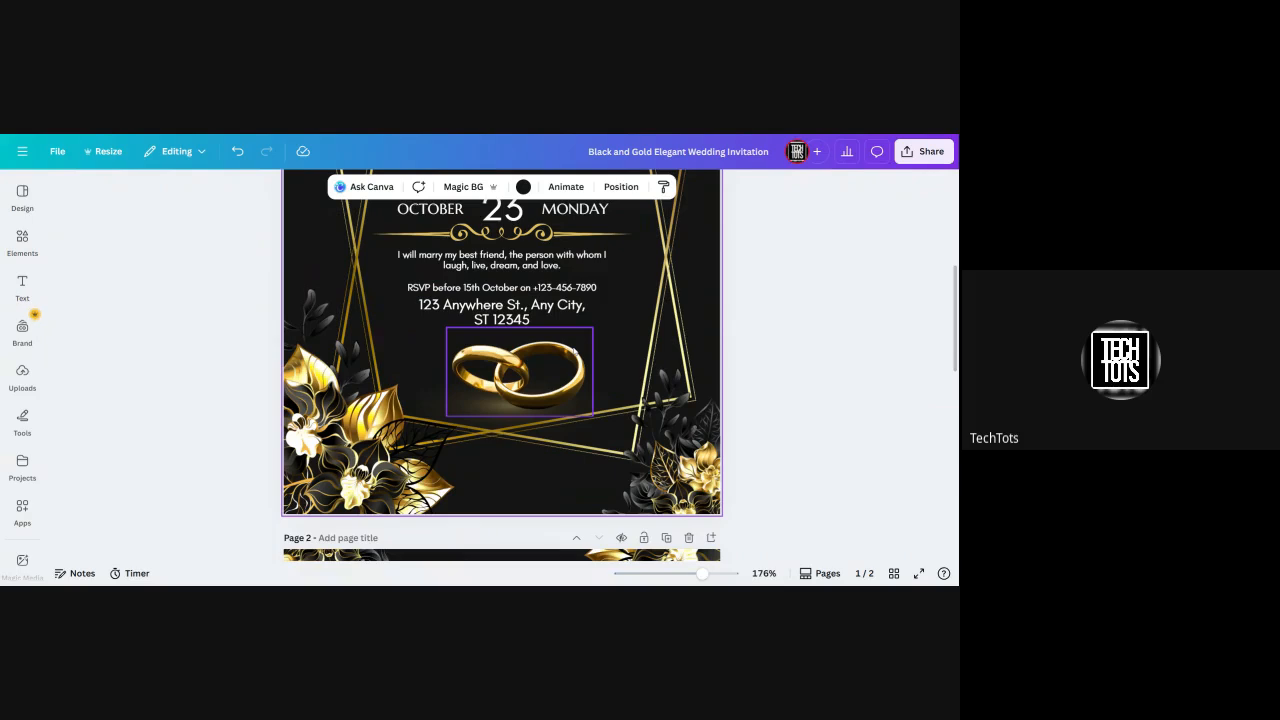
scroll(575, 352, up, 2)
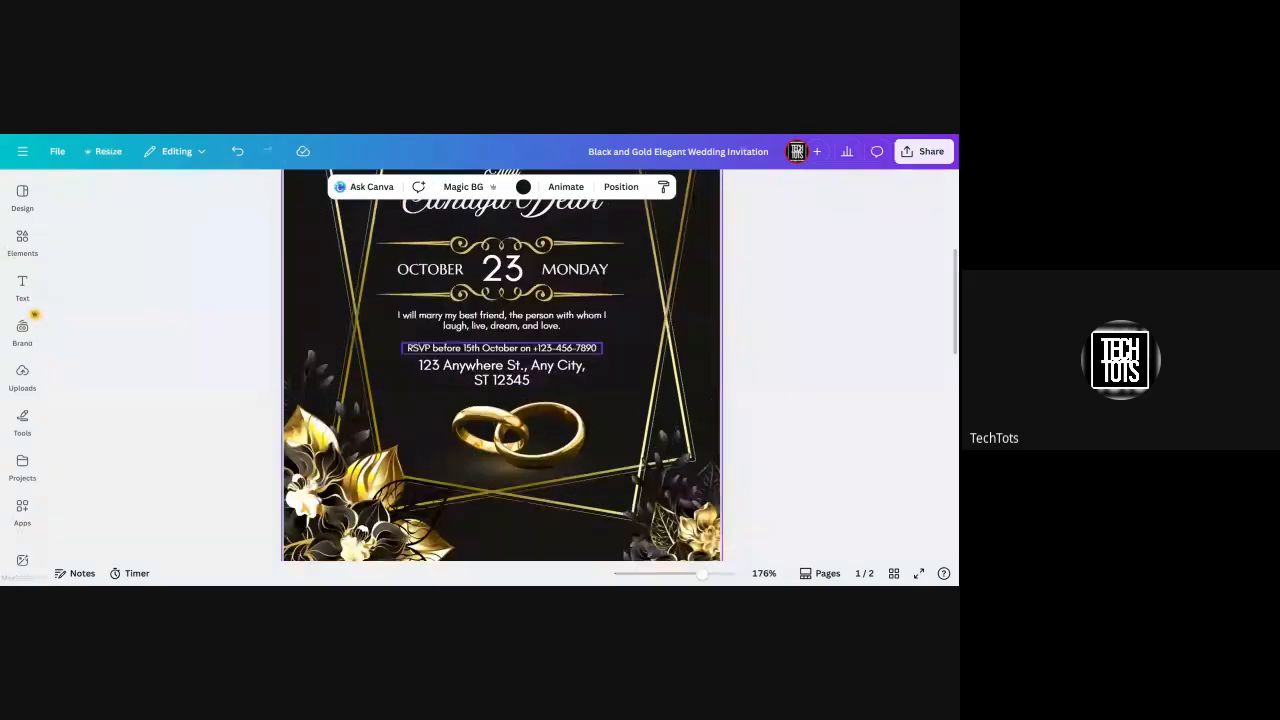
scroll(502, 348, up, 3)
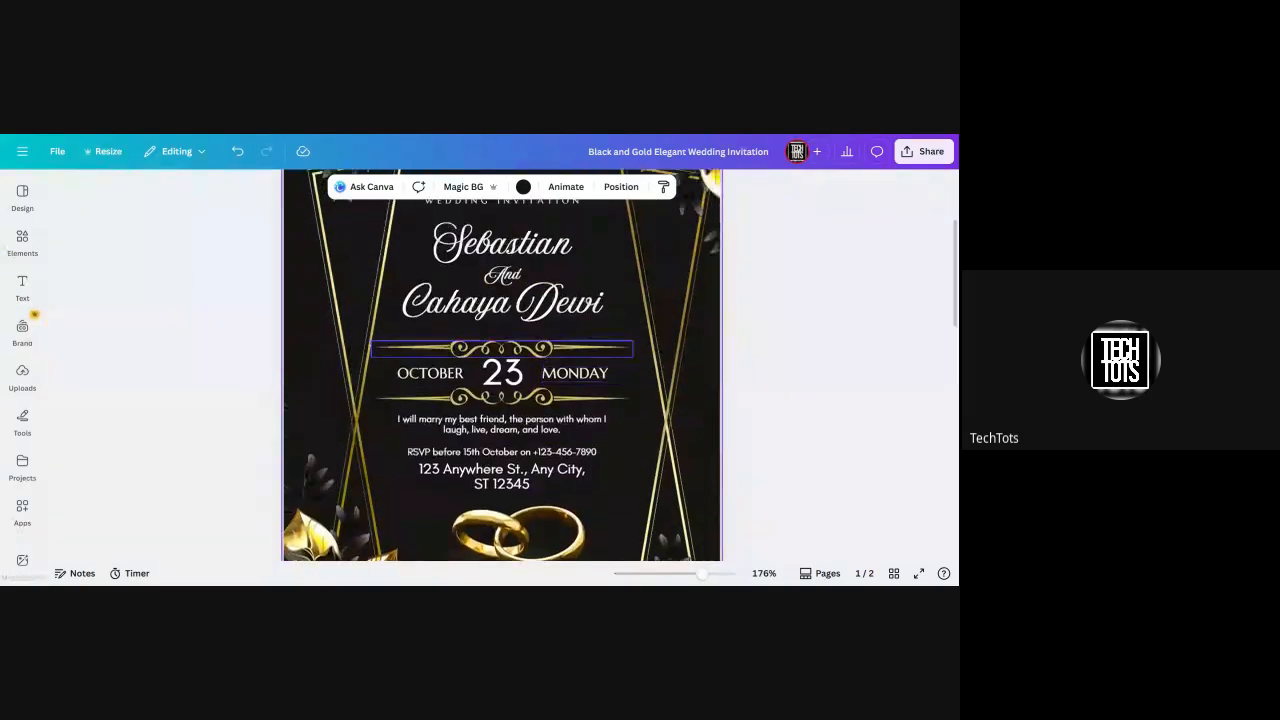
scroll(502, 348, up, 1)
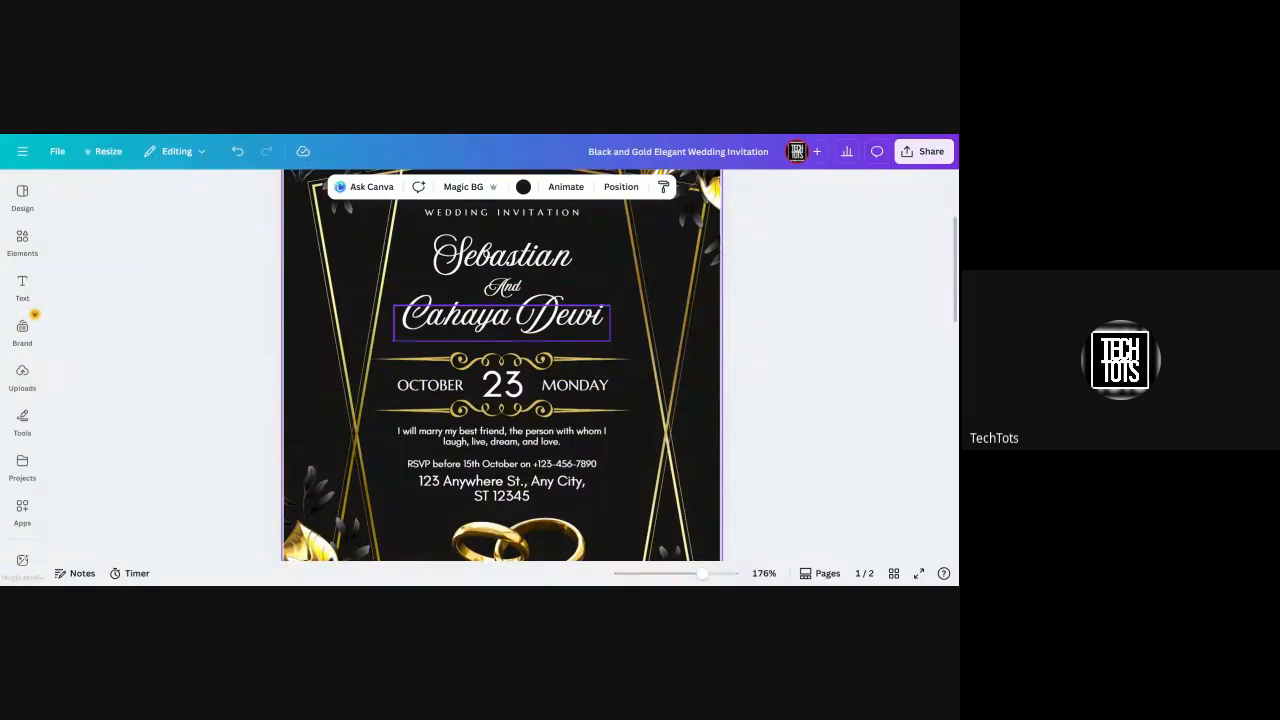
click(557, 466)
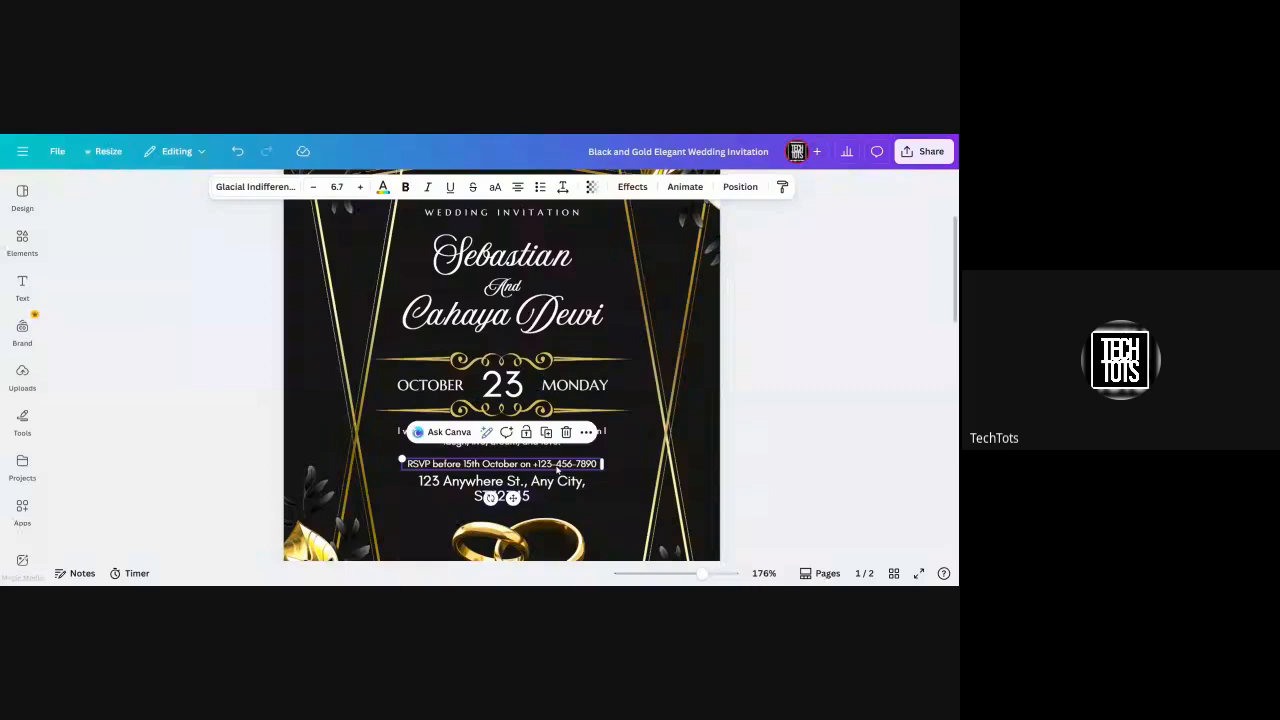
drag(557, 471, 553, 448)
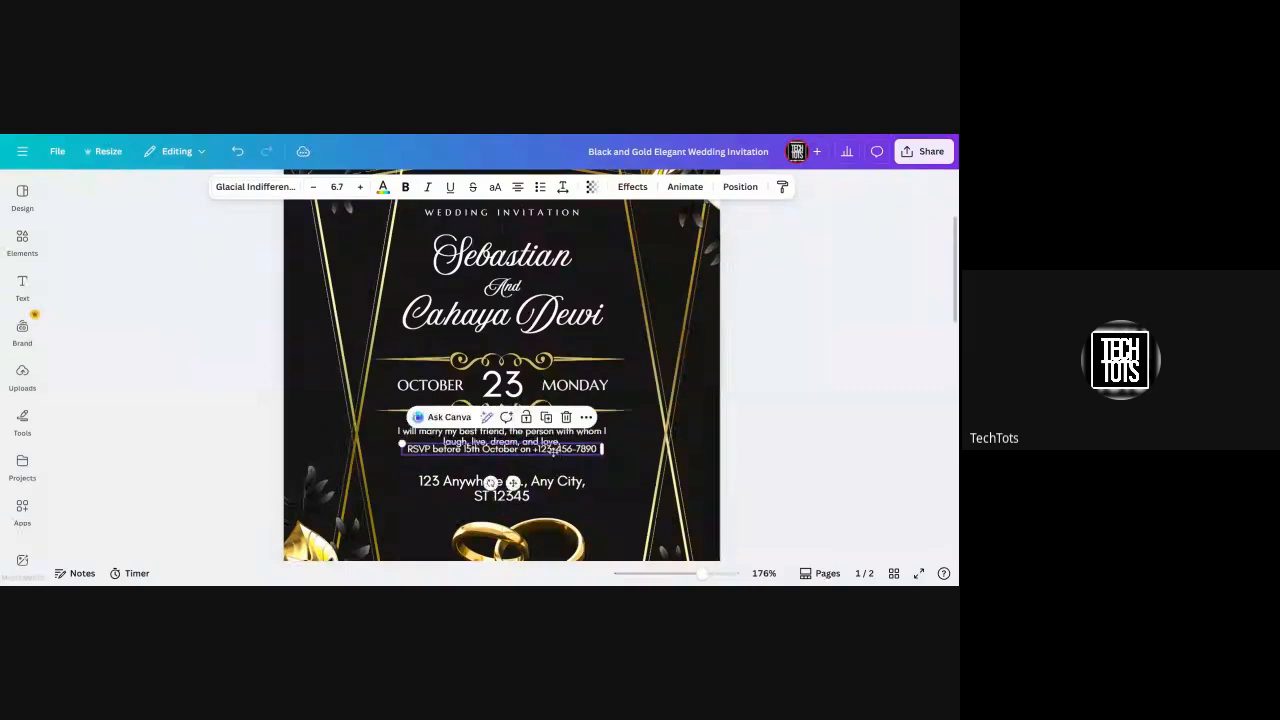
click(641, 463)
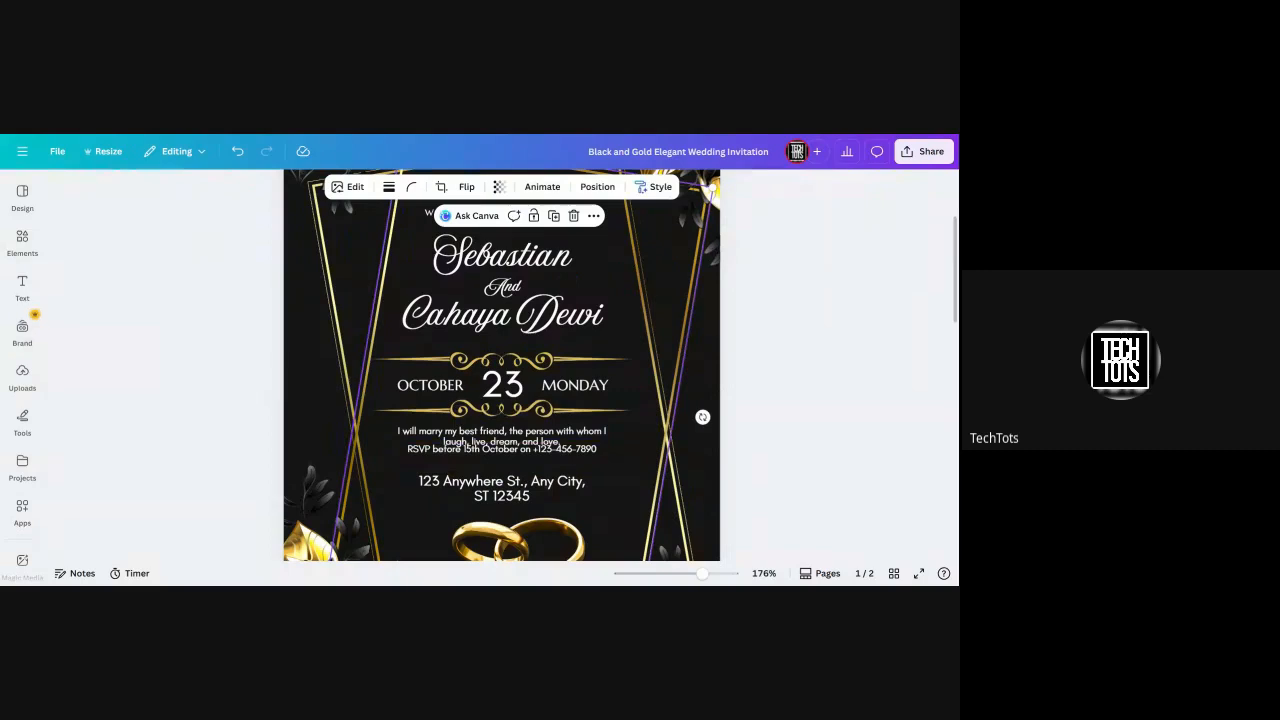
click(589, 451)
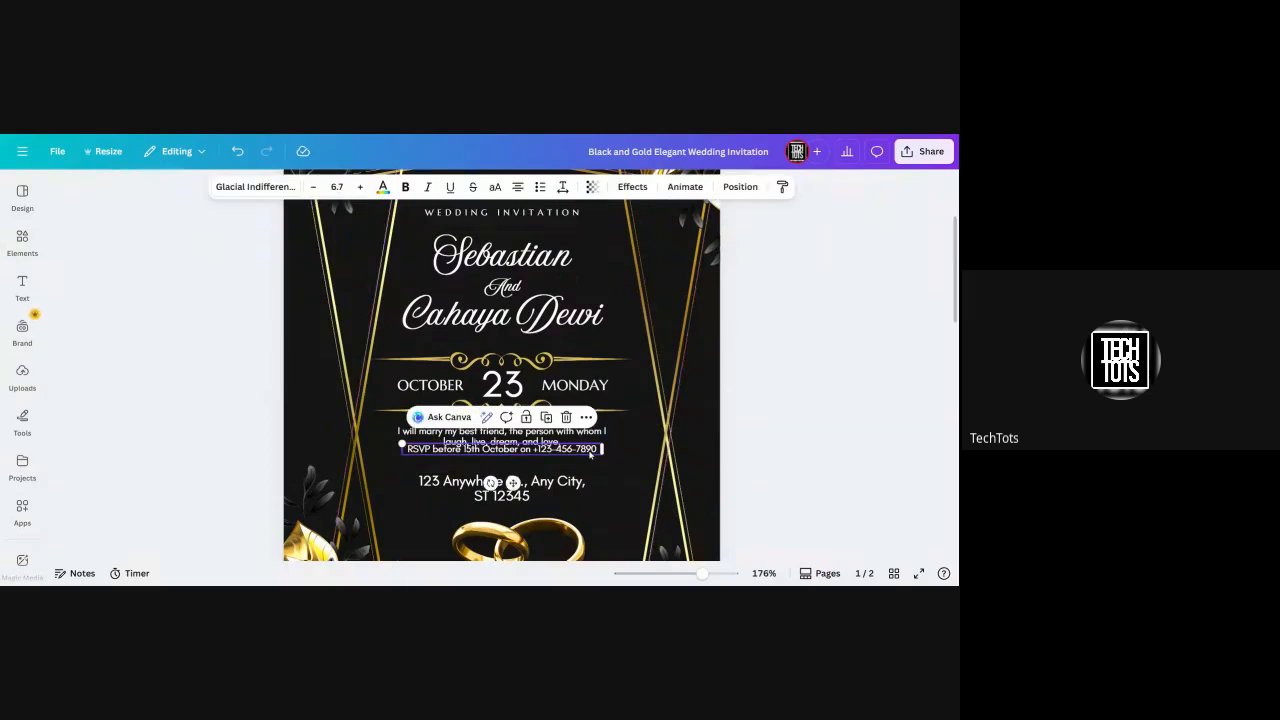
drag(589, 453, 589, 461)
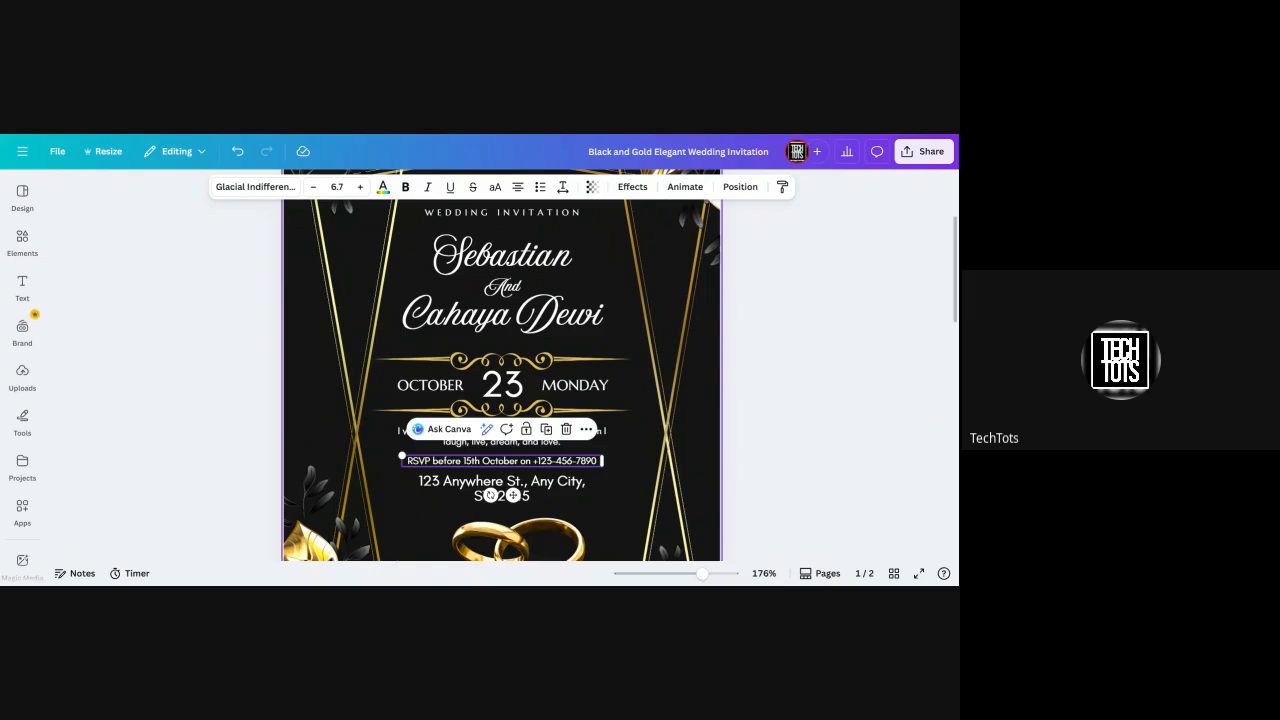
Step: Recolour the lower name text under "And" with the purple from the Brand Kit palette
scroll(502, 380, up, 2)
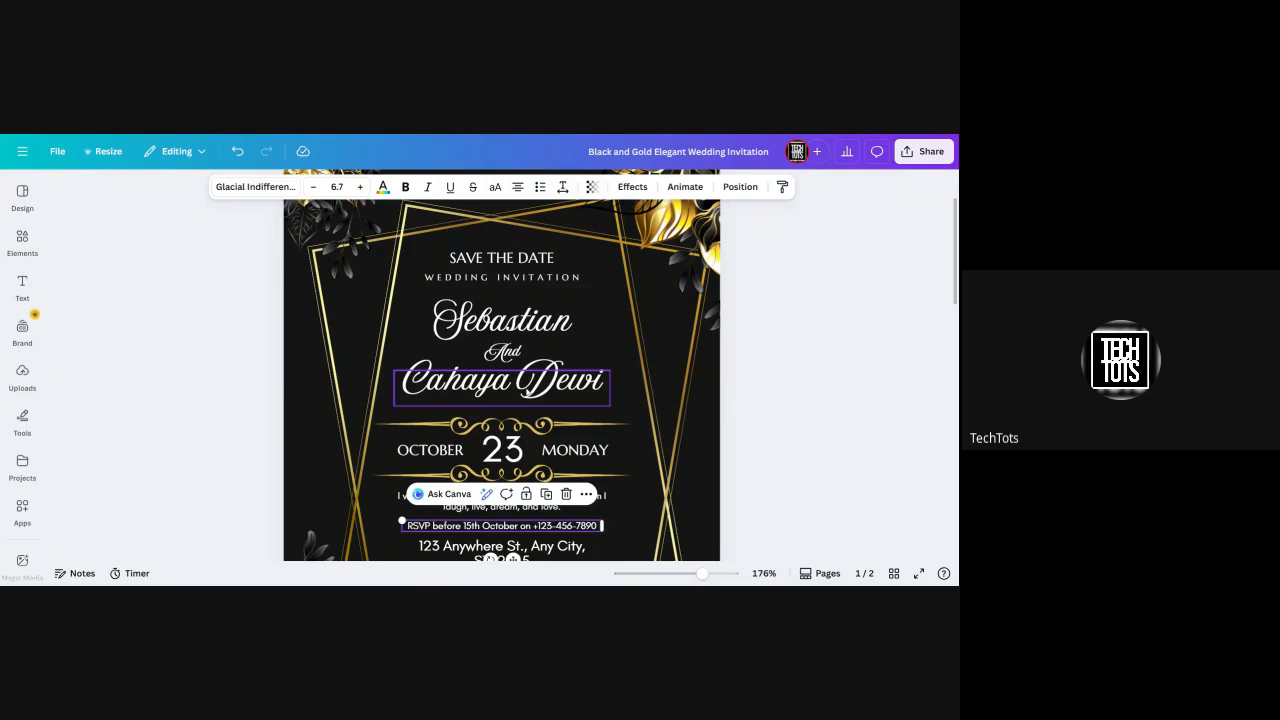
click(500, 380)
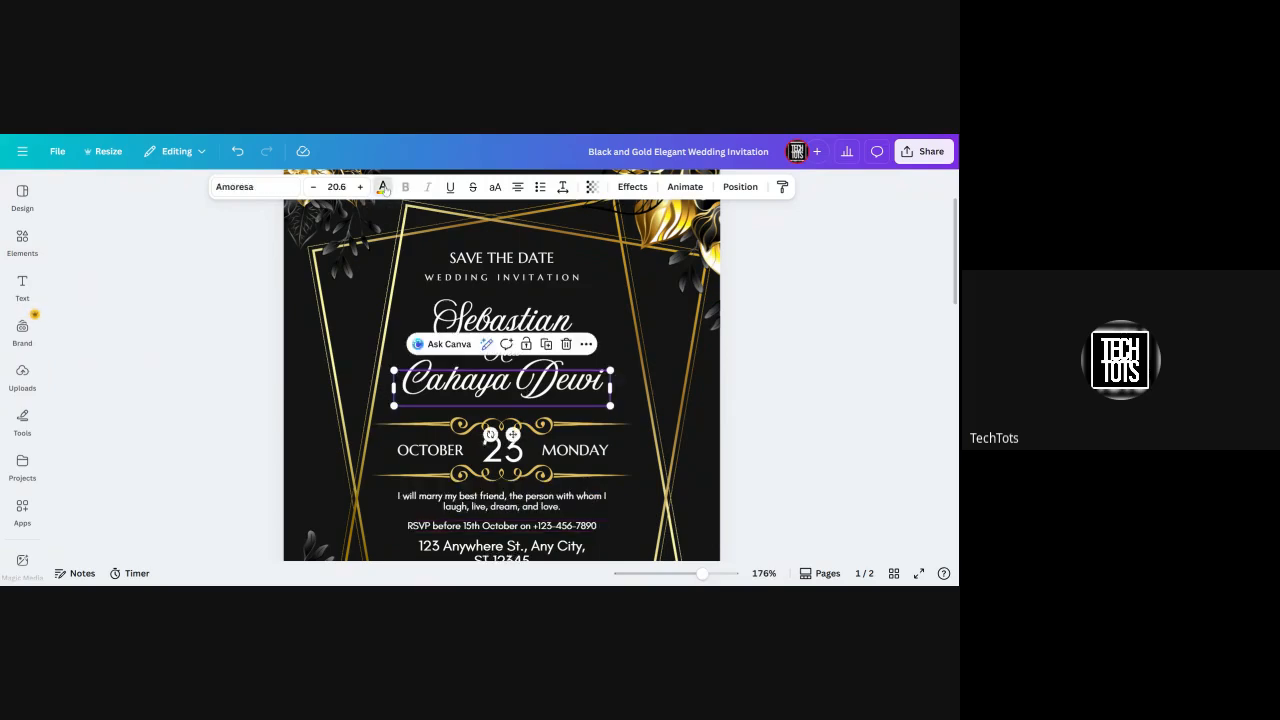
click(383, 187)
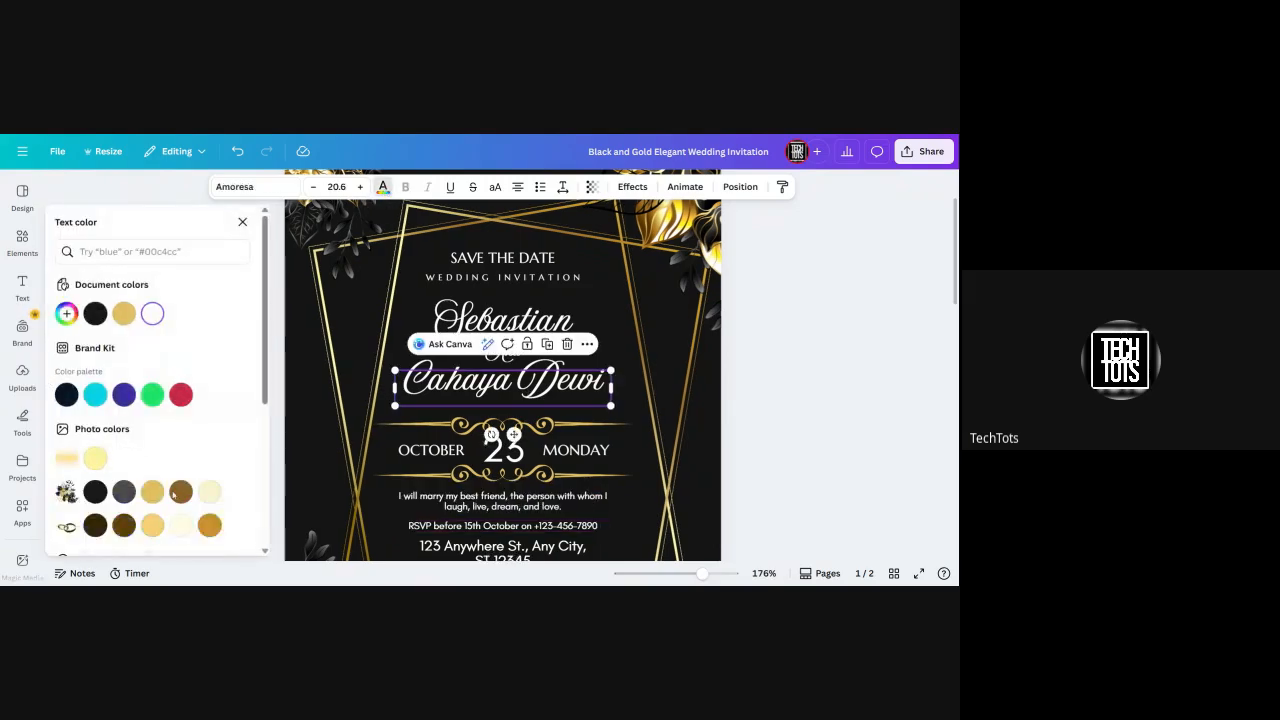
click(123, 397)
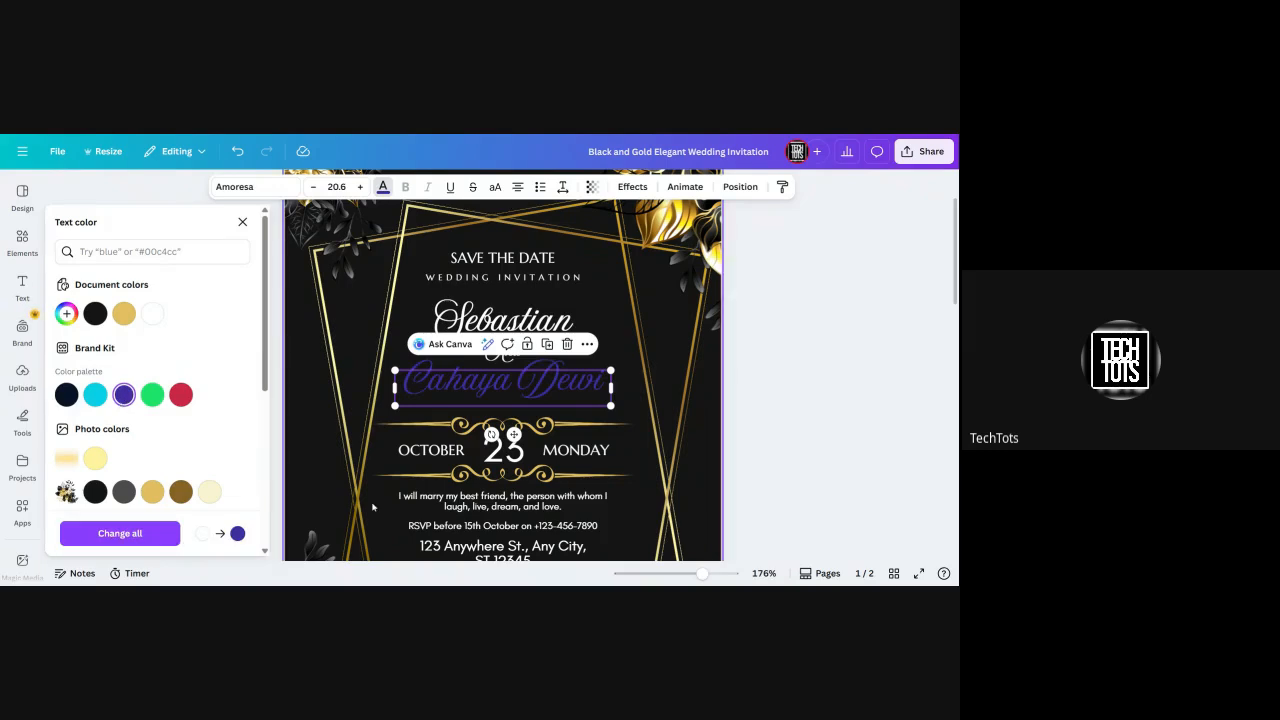
Step: Recolour the "I will marry my best friend" message with the pink from the default solid colours
click(488, 505)
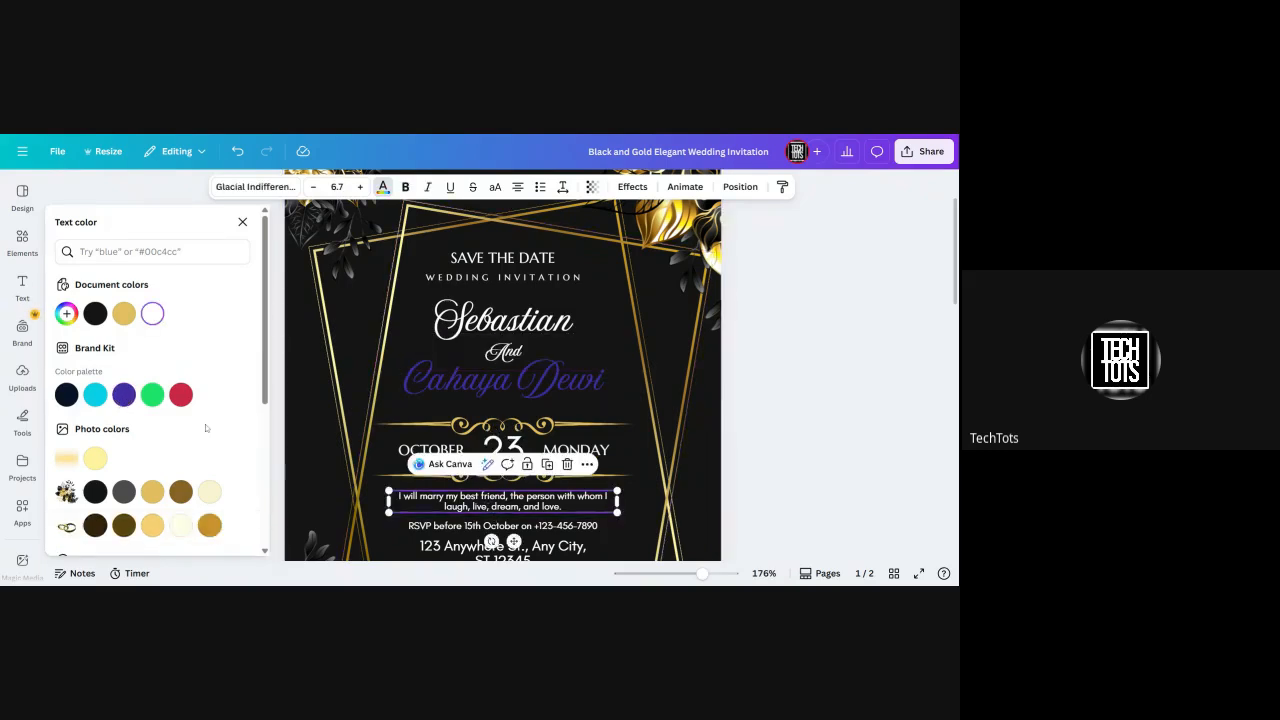
scroll(130, 430, down, 4)
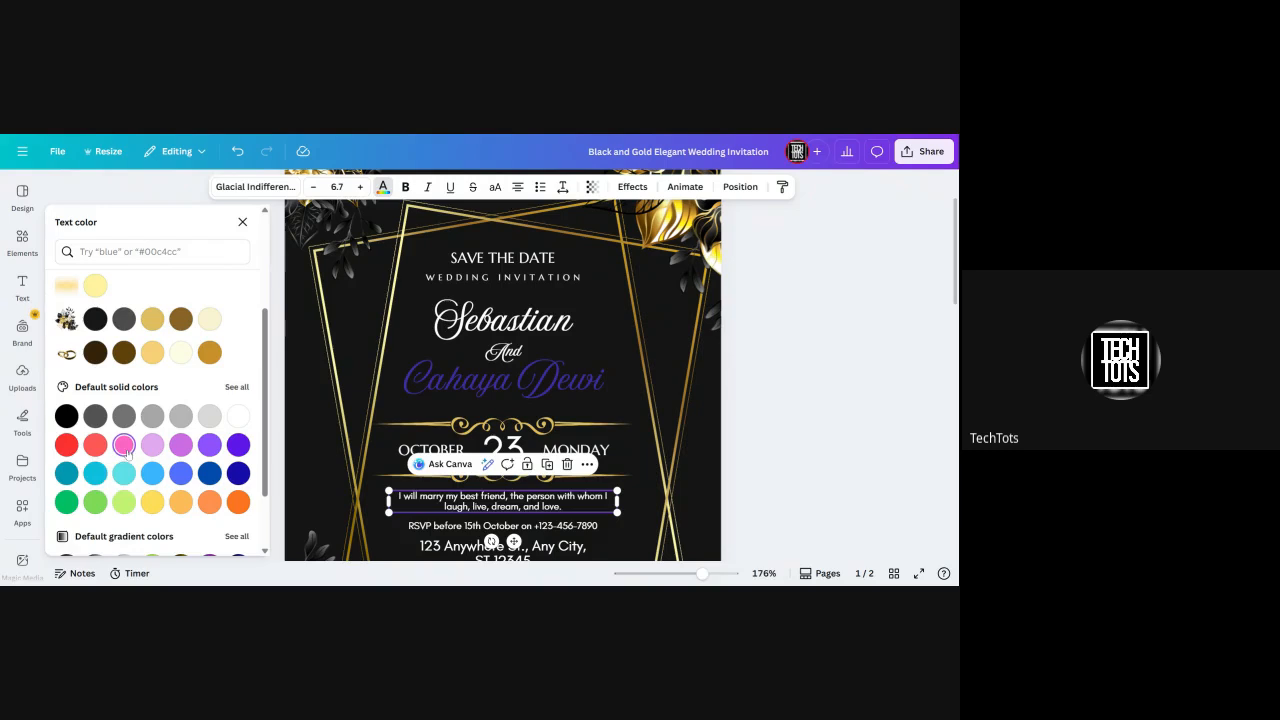
click(125, 449)
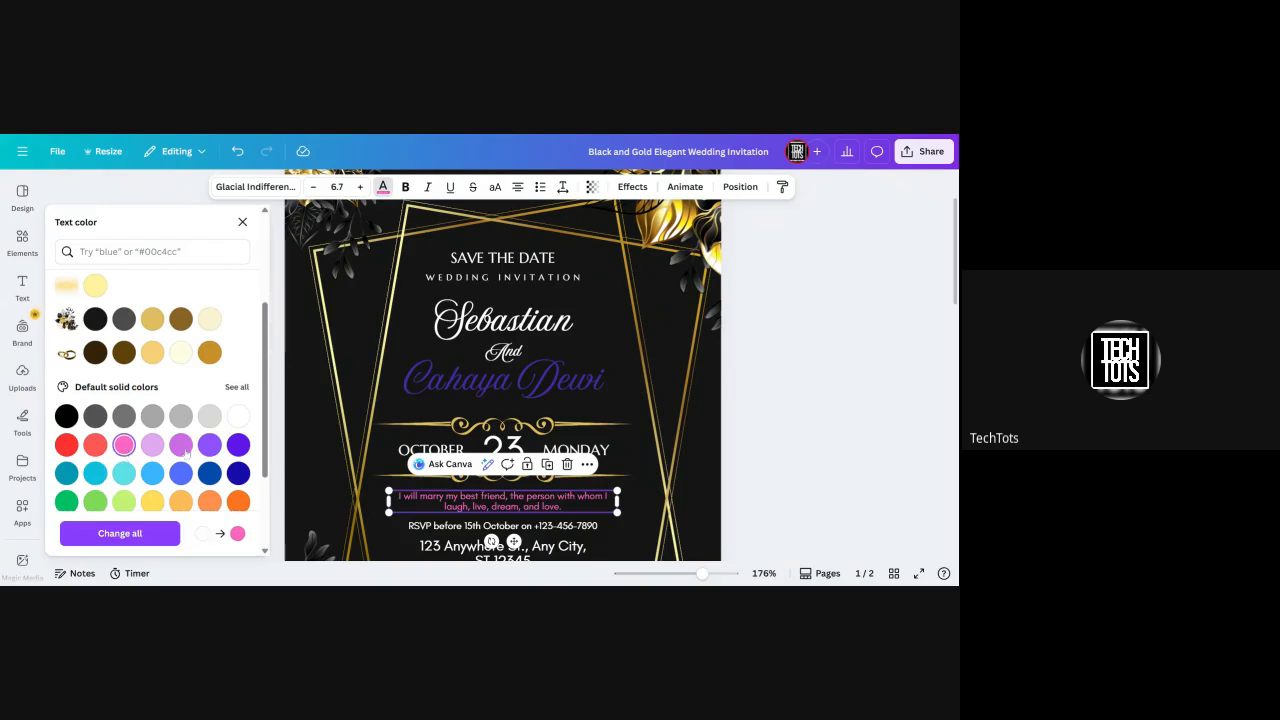
Step: Examine the text colour choices for the lower name, from document and Brand Kit colours to default solid and gradient colours
click(515, 395)
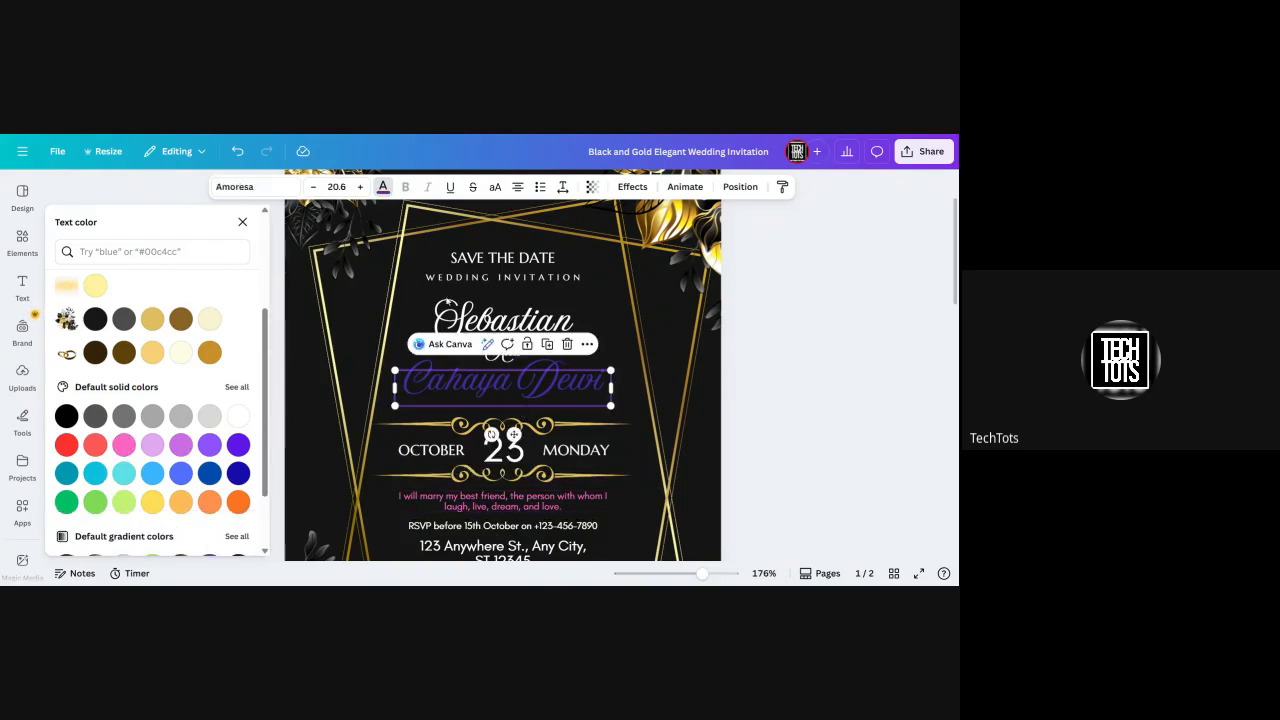
click(384, 189)
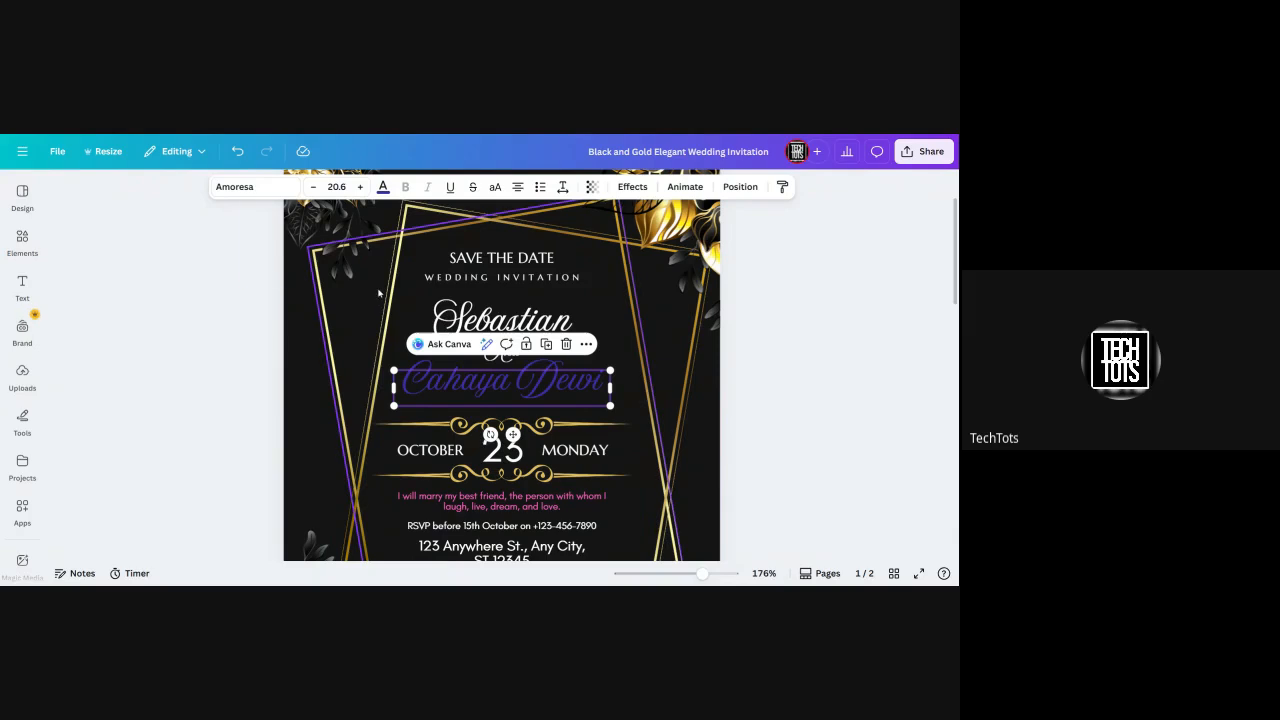
click(383, 187)
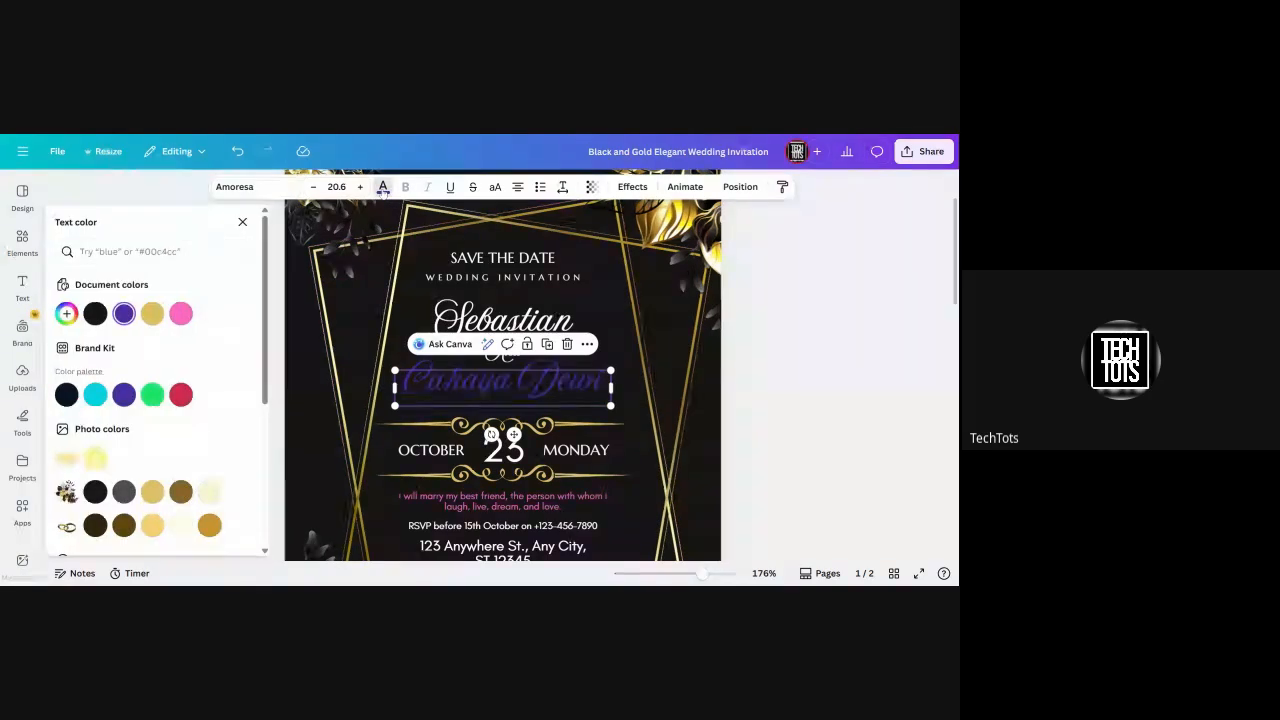
scroll(113, 474, down, 5)
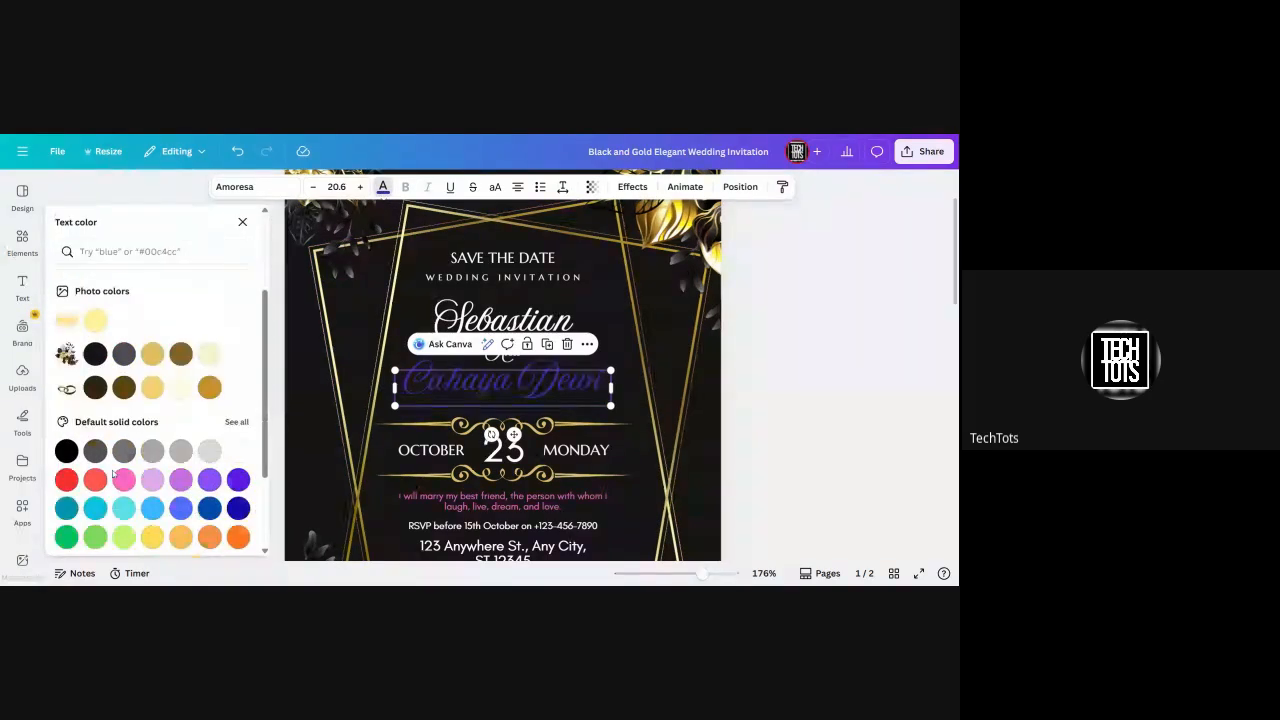
scroll(124, 440, down, 1)
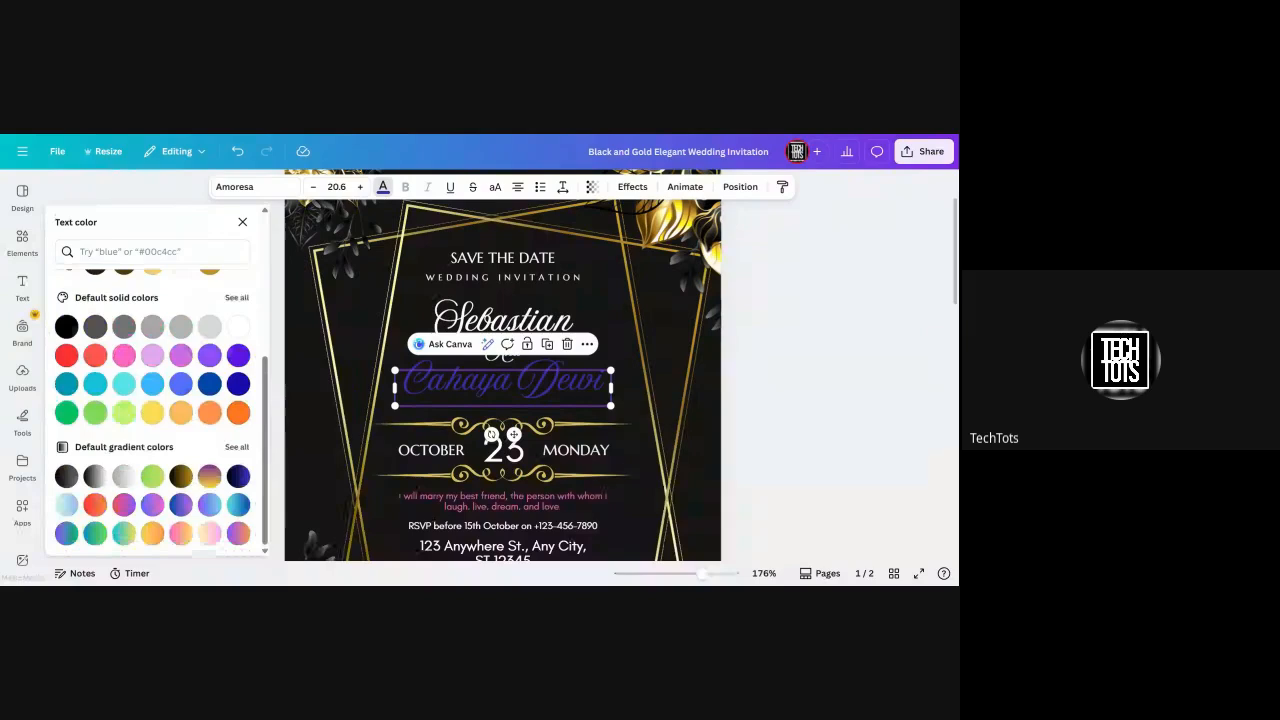
scroll(124, 480, up, 6)
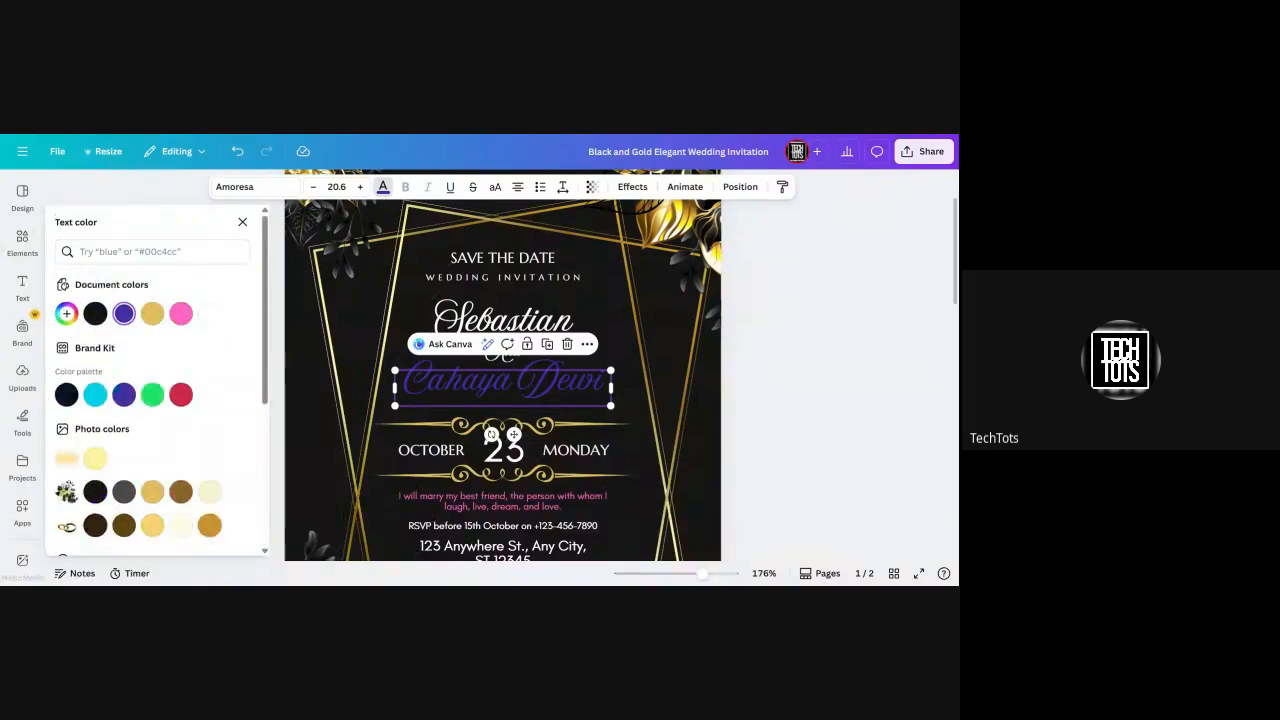
click(242, 223)
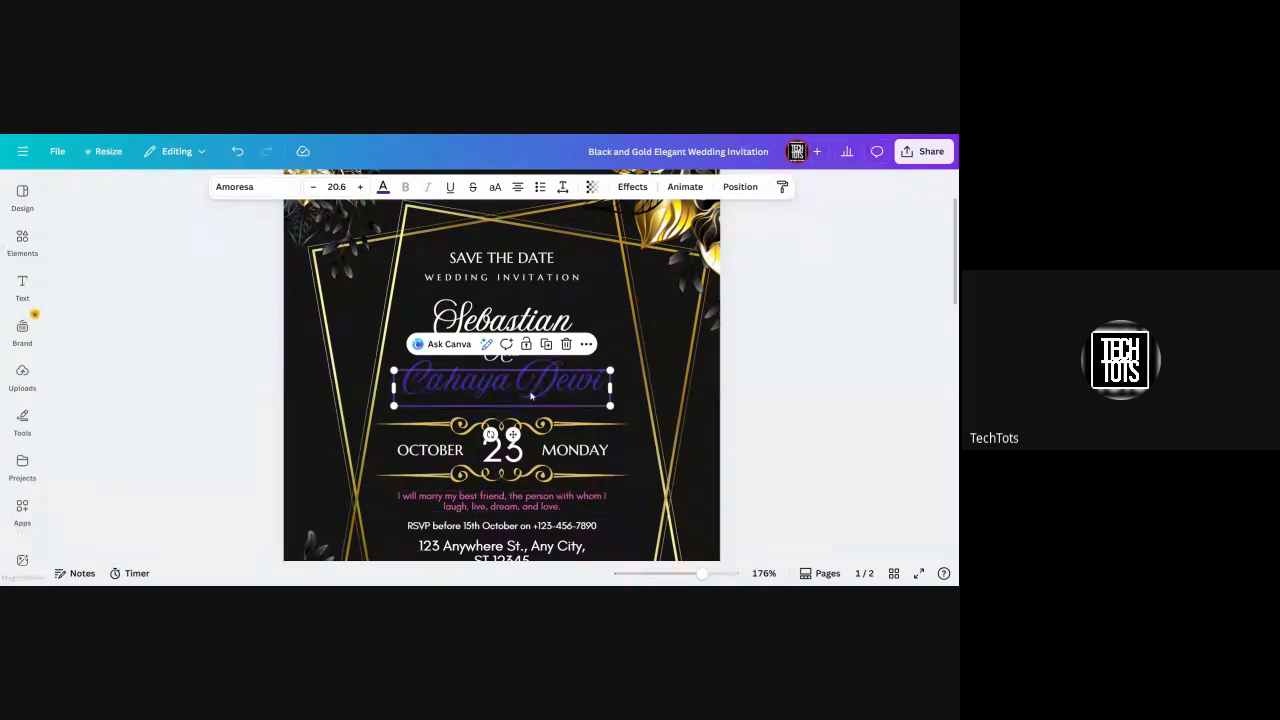
Step: Set the lower name text and the "I will marry my best friend" message to white, #ffffff
click(384, 188)
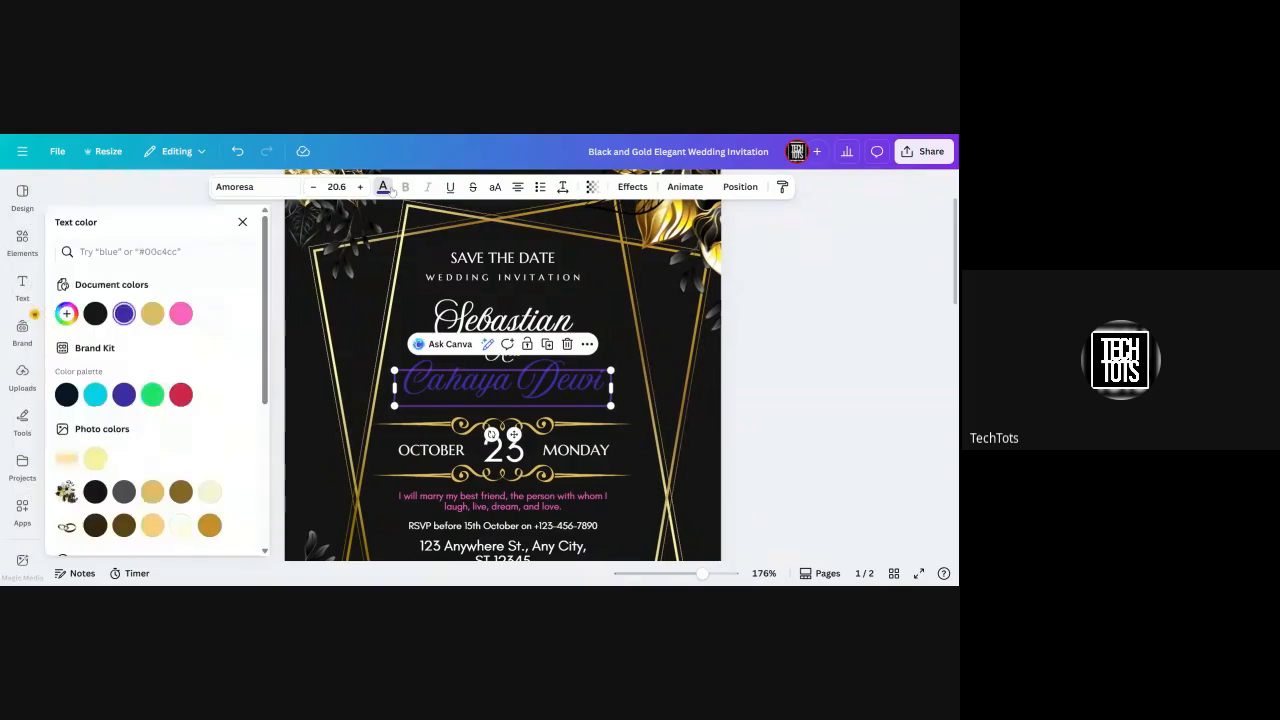
click(209, 313)
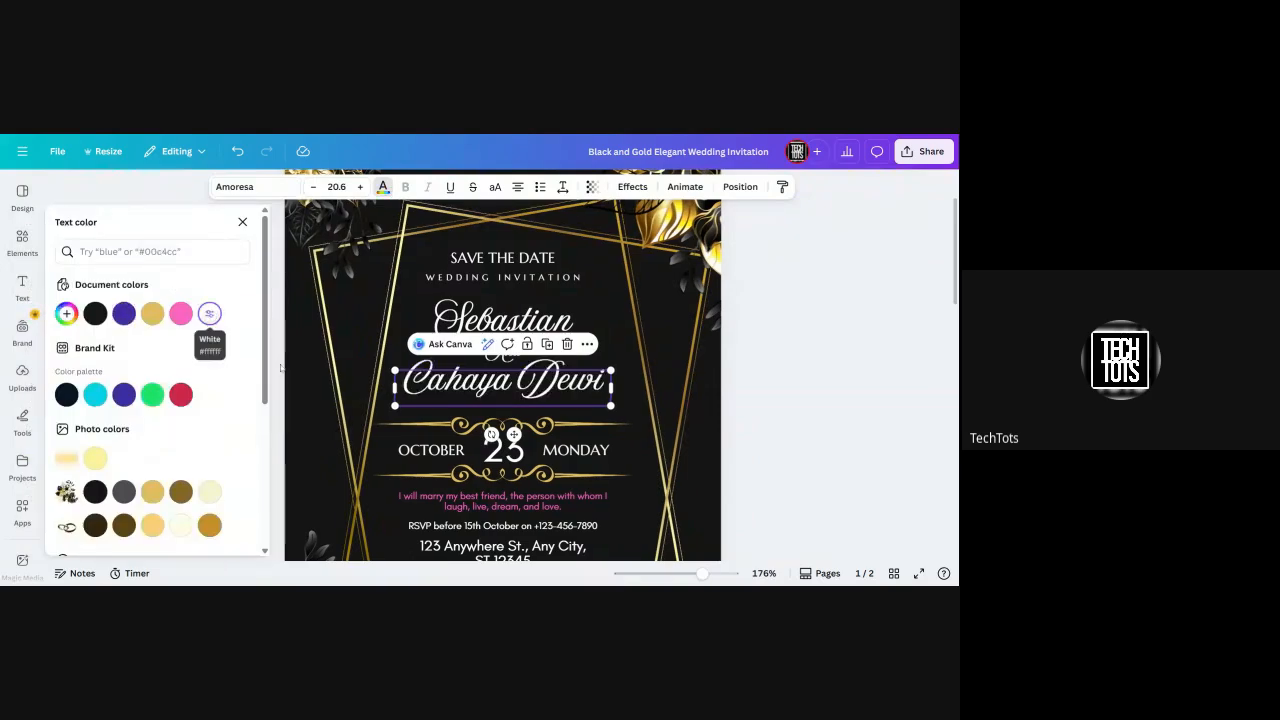
click(502, 500)
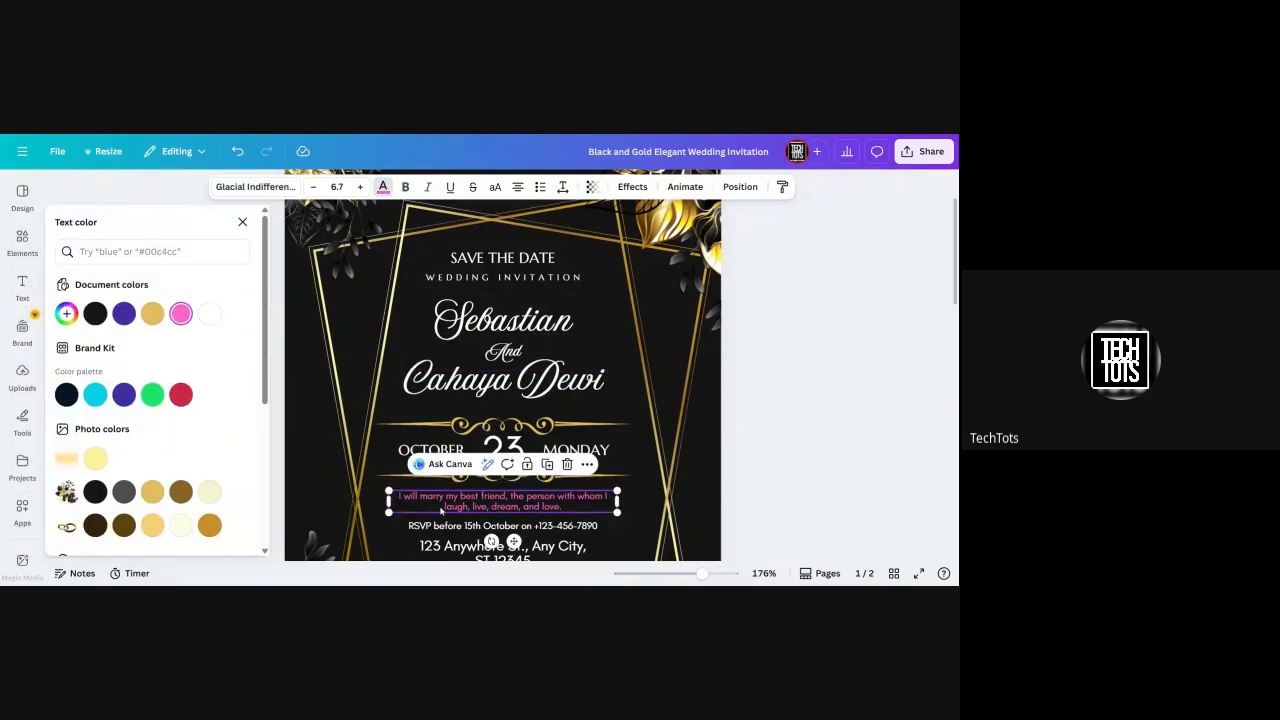
click(209, 313)
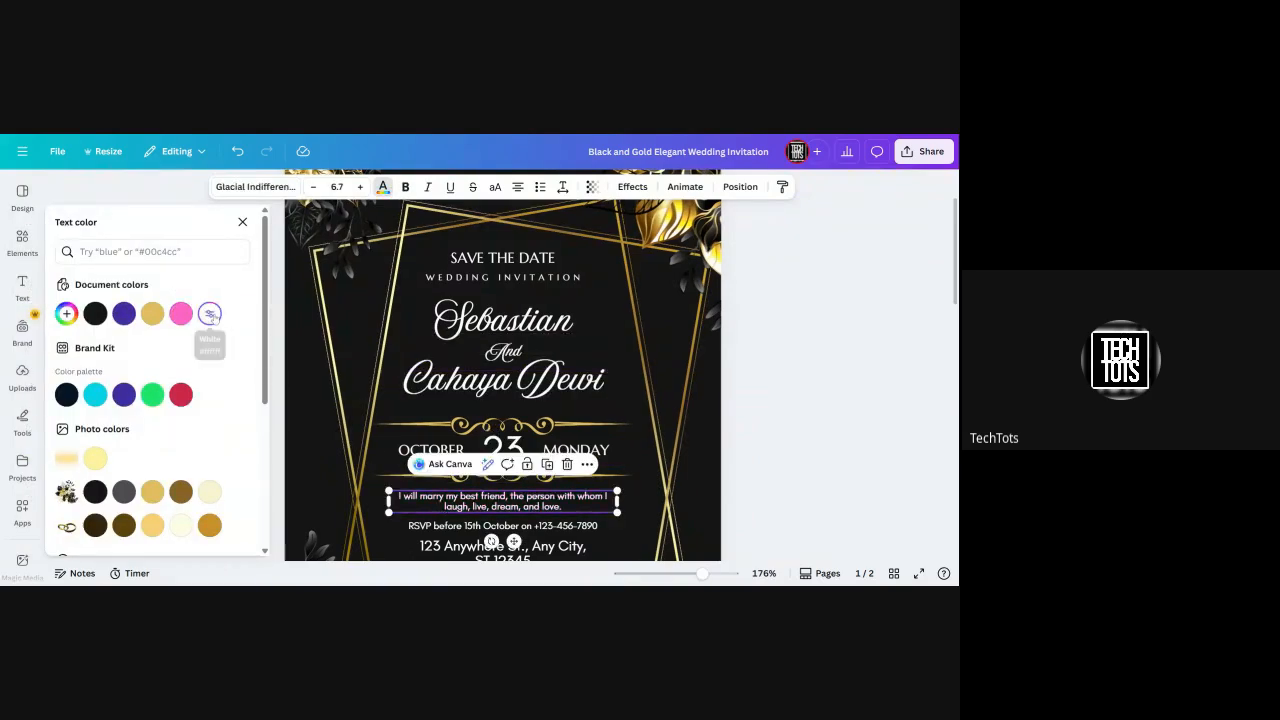
click(319, 461)
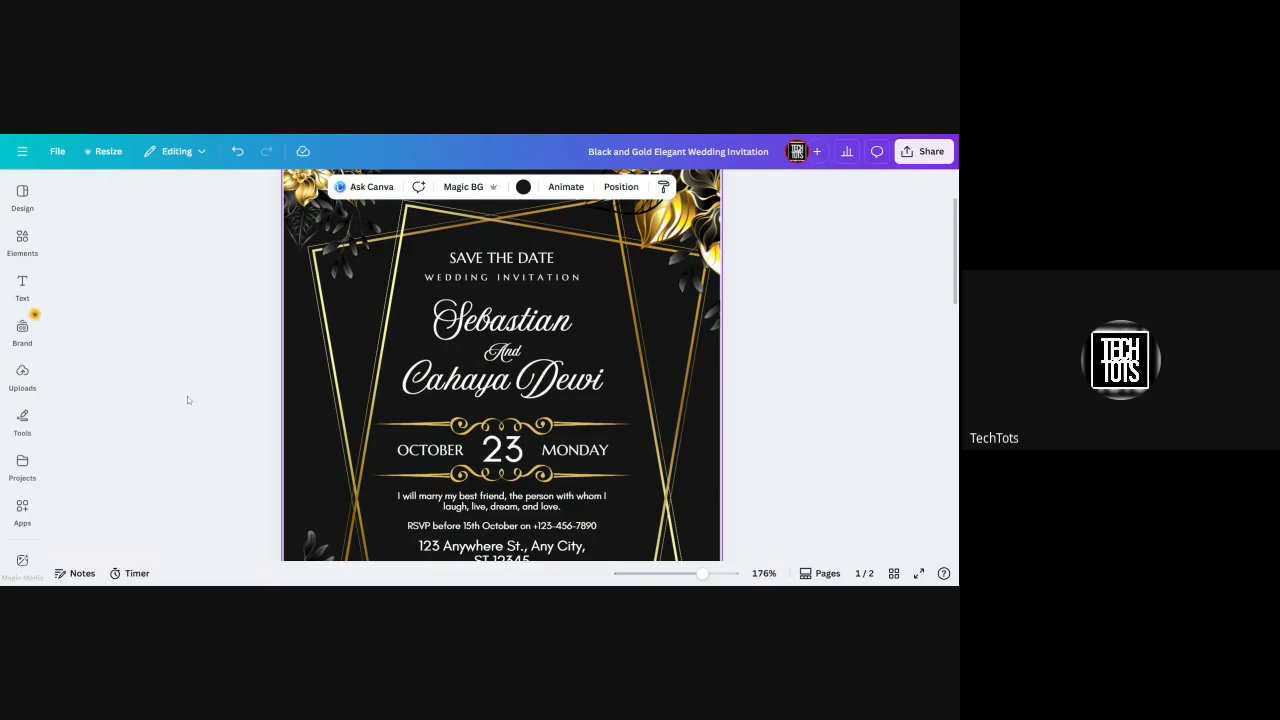
Step: Add a default body text box to page 1 and shift it right so it starts over the word "And"
click(22, 284)
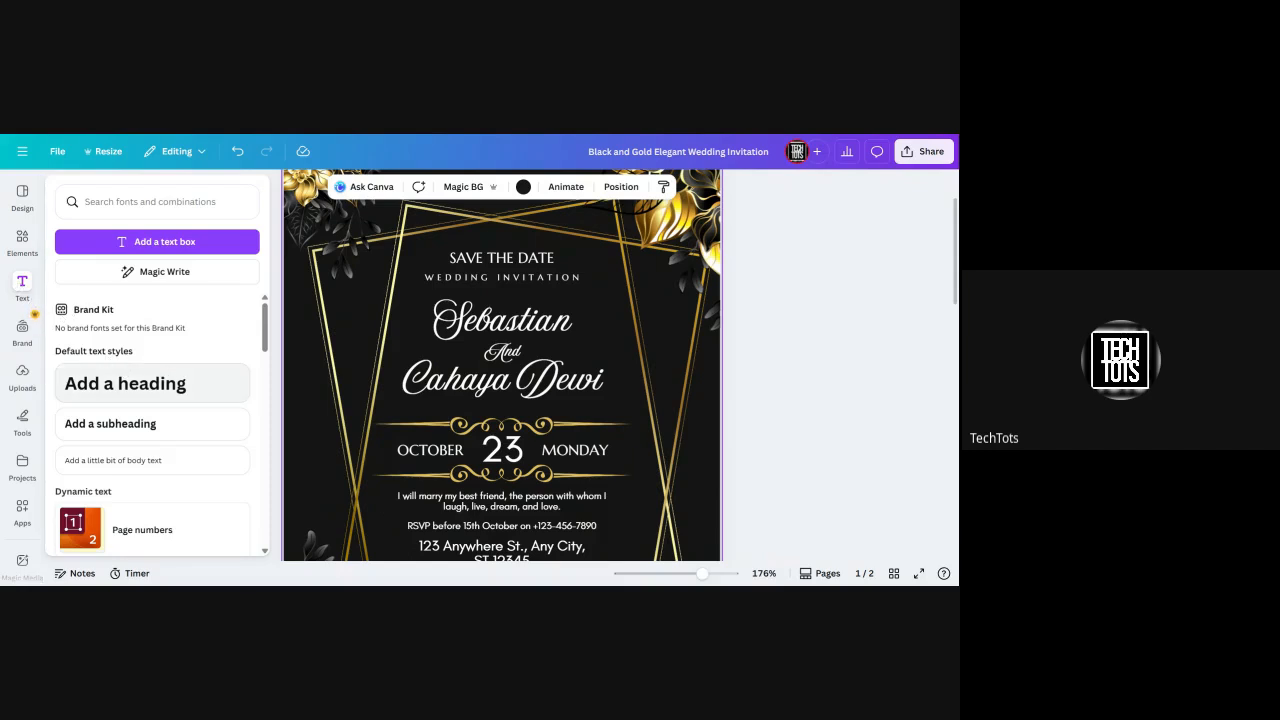
scroll(155, 425, down, 1)
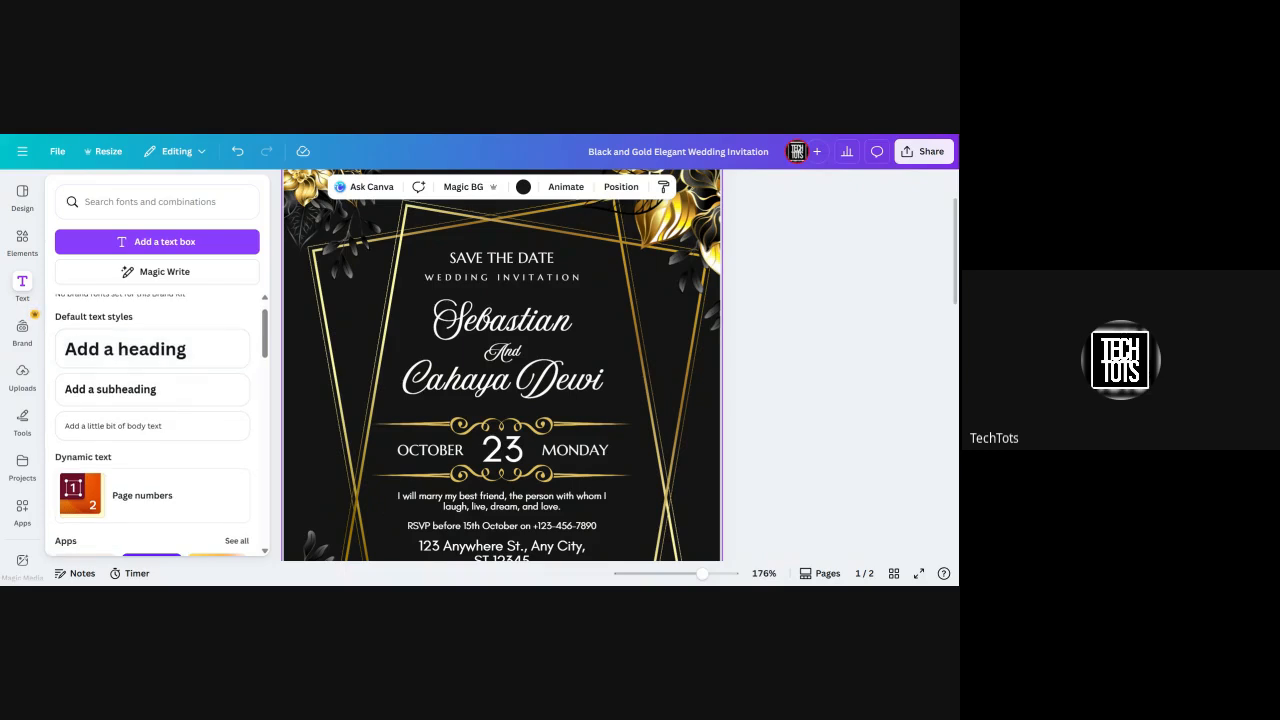
click(128, 436)
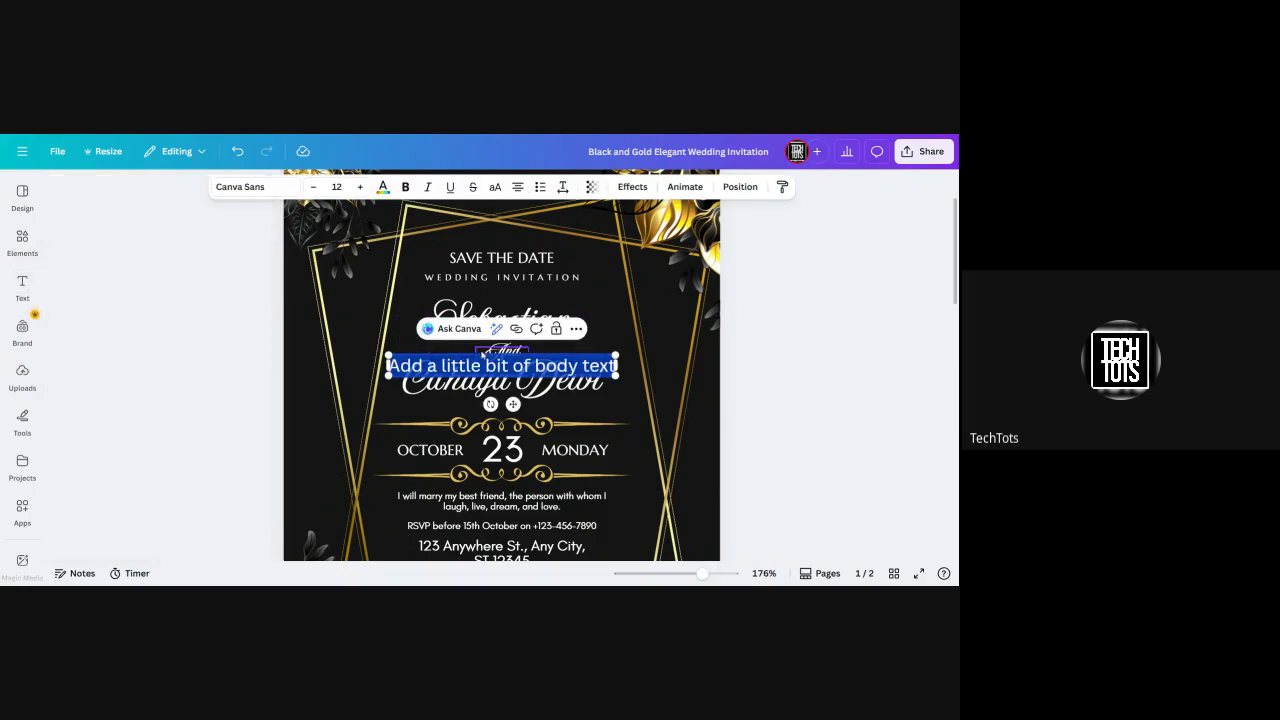
click(474, 506)
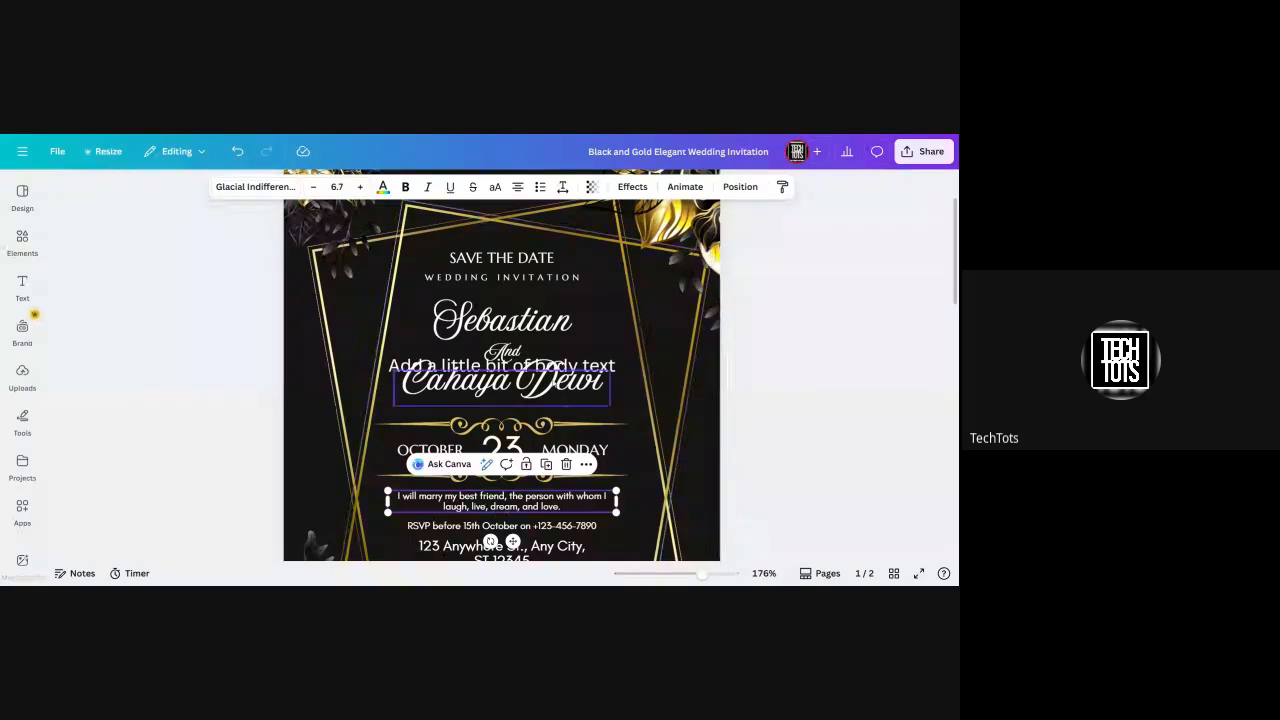
click(564, 368)
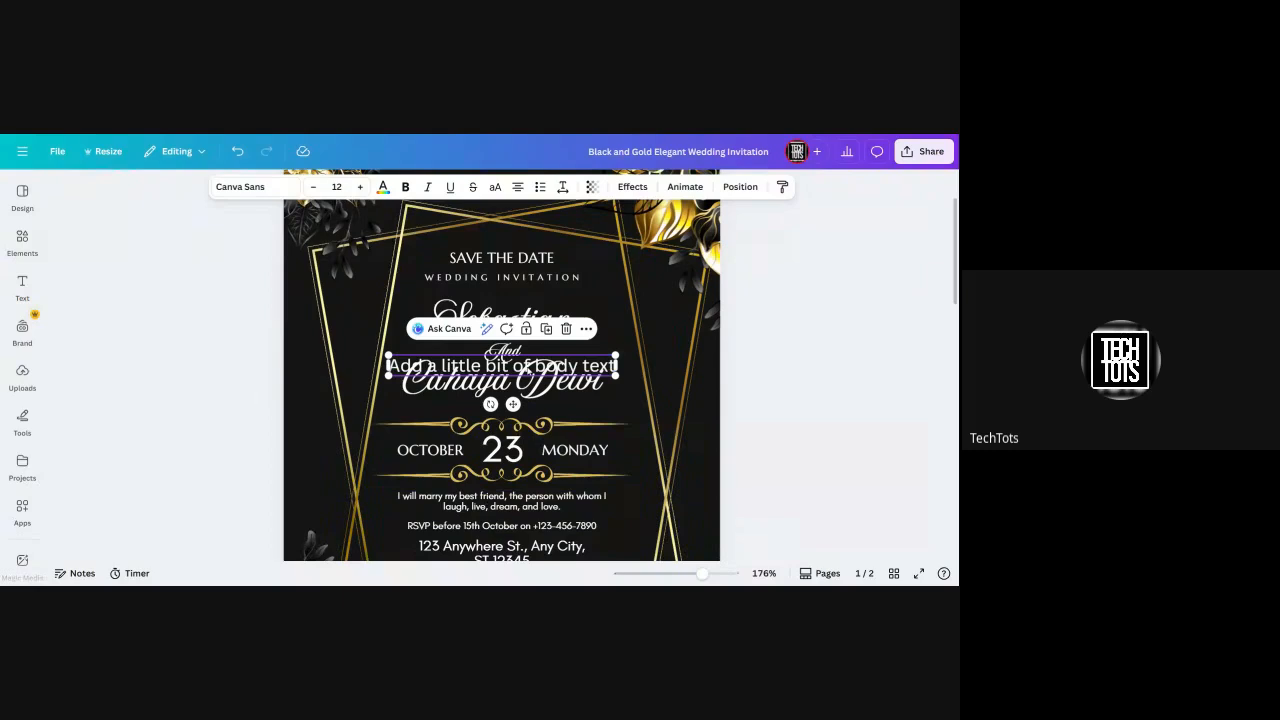
drag(535, 368, 632, 351)
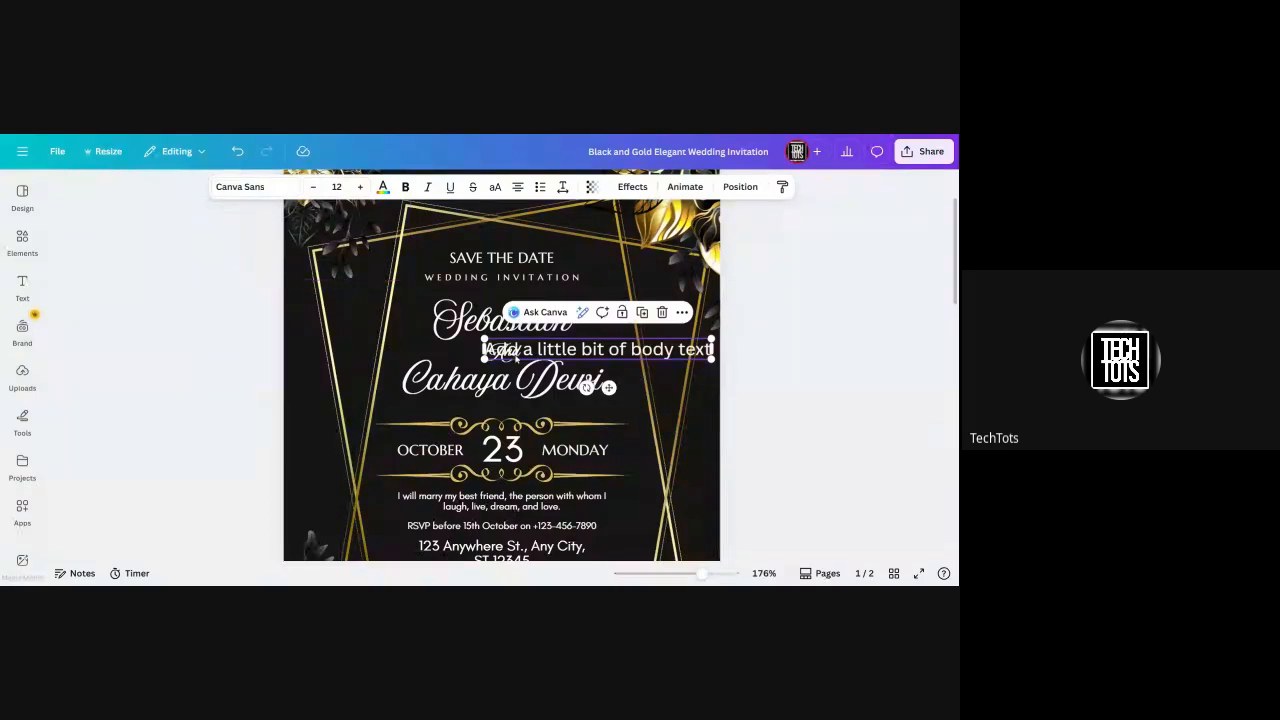
Step: Enlarge the "SAVE THE DATE" text on page 1 to font size 23.9
click(22, 288)
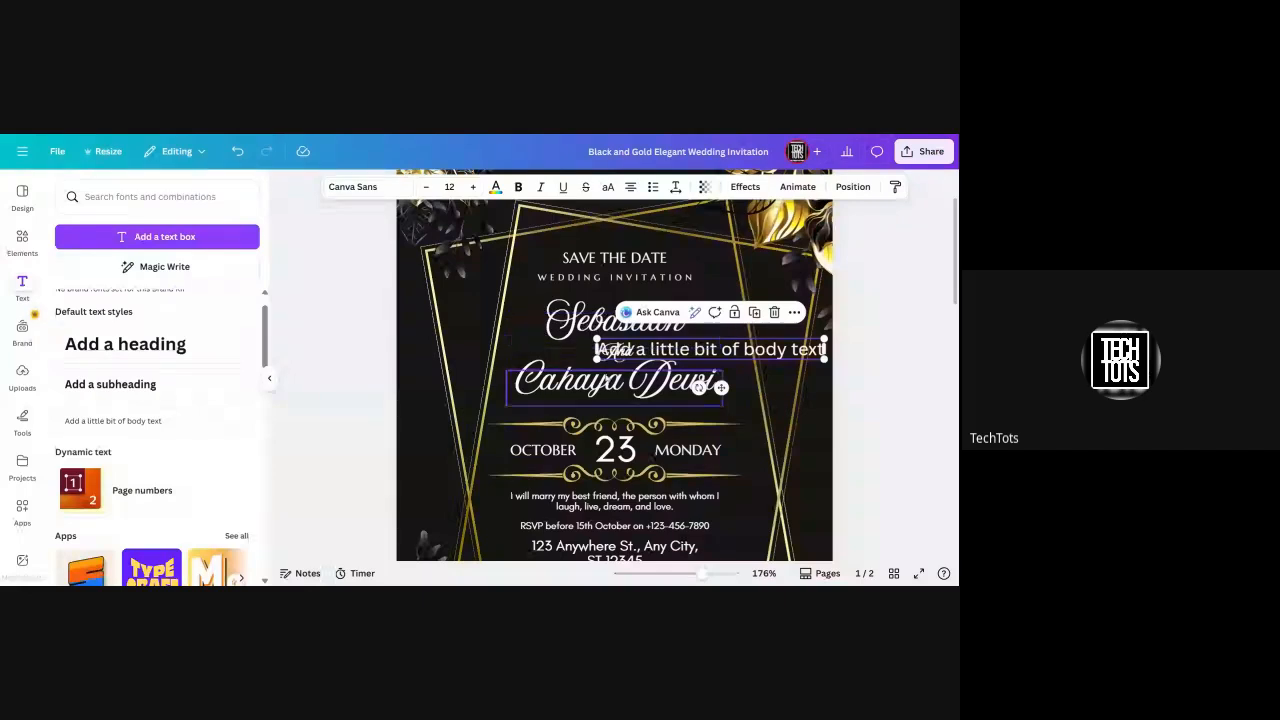
click(630, 266)
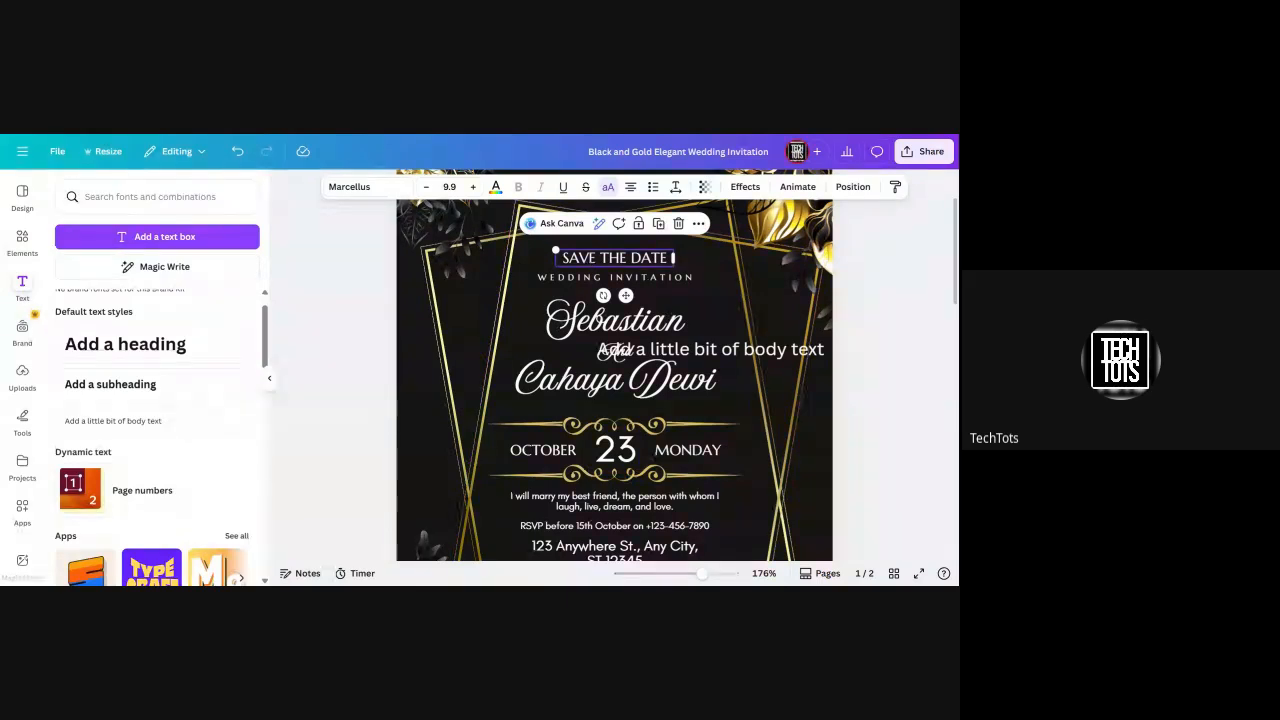
click(473, 187)
click(473, 187)
click(473, 187)
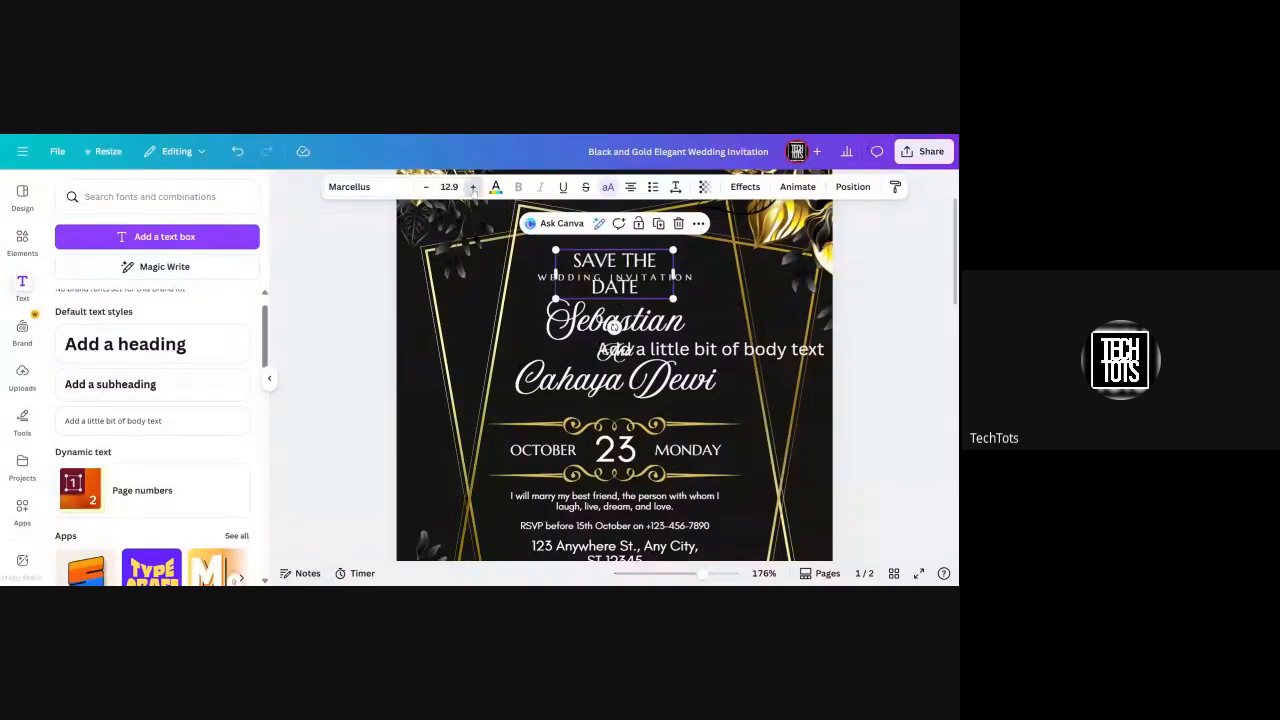
click(473, 187)
click(473, 187)
click(473, 187)
click(473, 187)
click(473, 187)
click(473, 187)
click(473, 187)
click(473, 187)
click(473, 187)
click(473, 187)
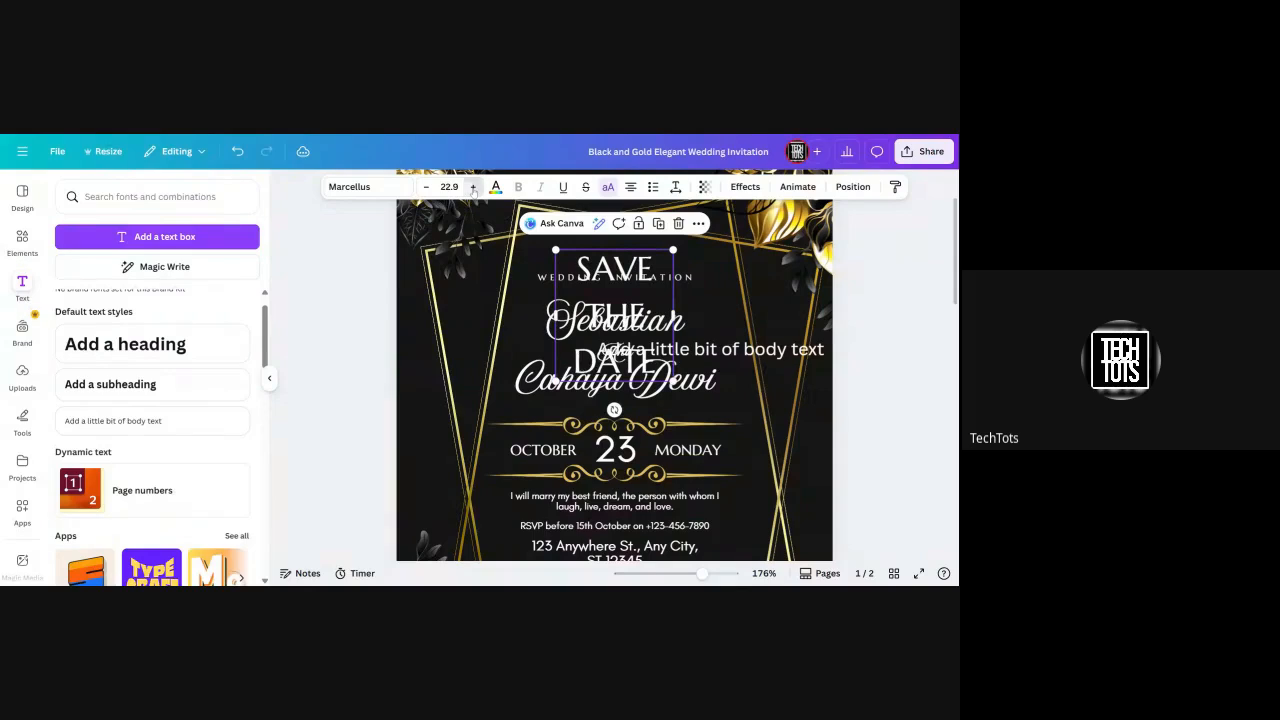
click(473, 187)
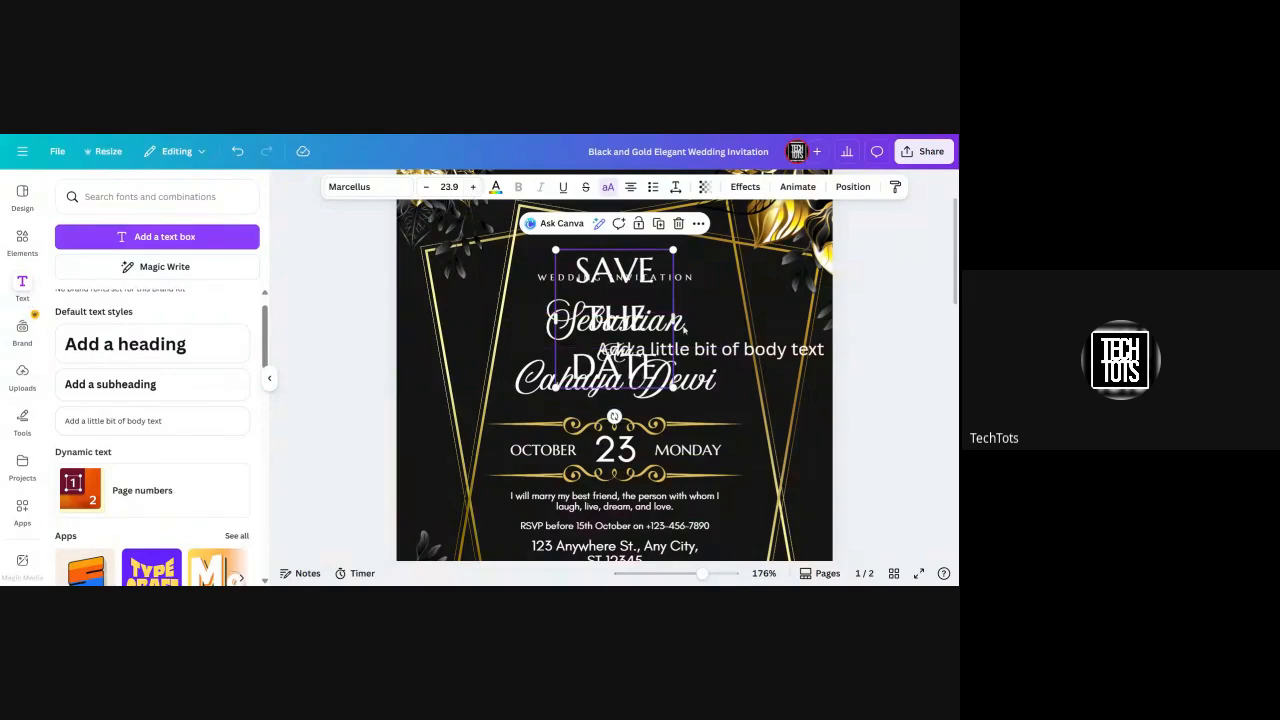
Step: Widen the "SAVE THE DATE" text box to the right and reduce its font size to 9.9
drag(680, 318, 717, 321)
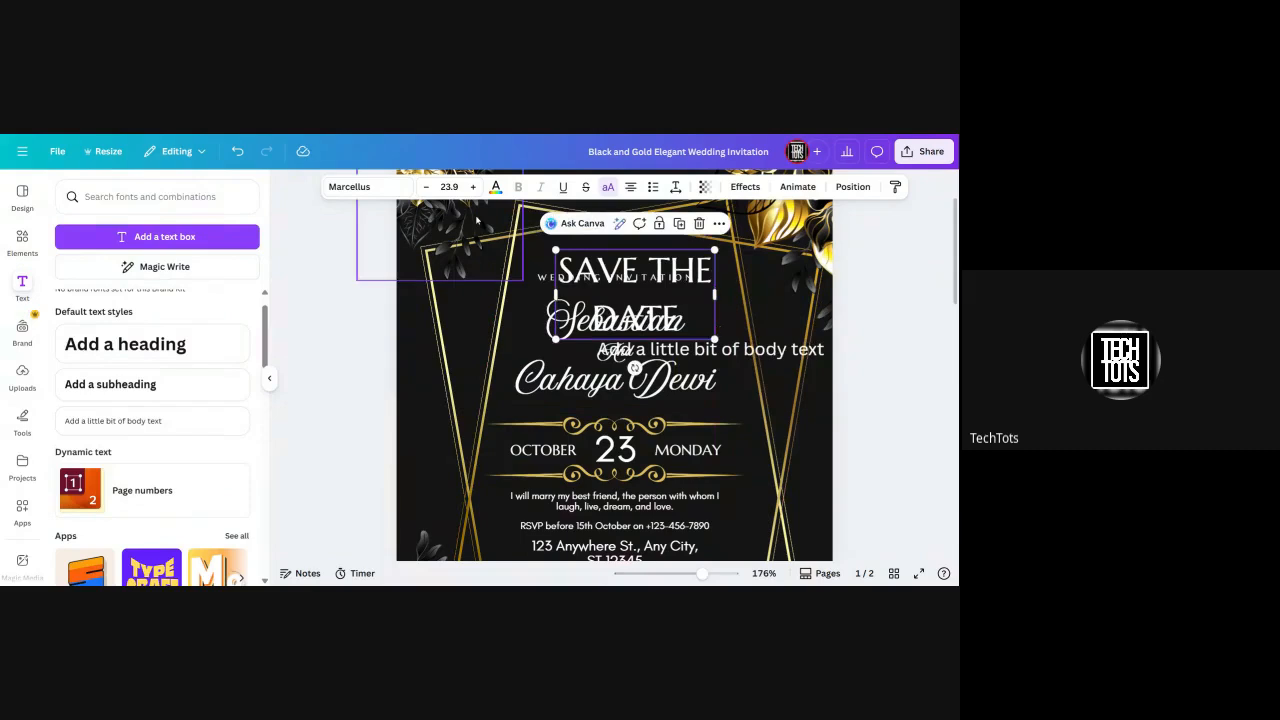
click(427, 187)
click(427, 187)
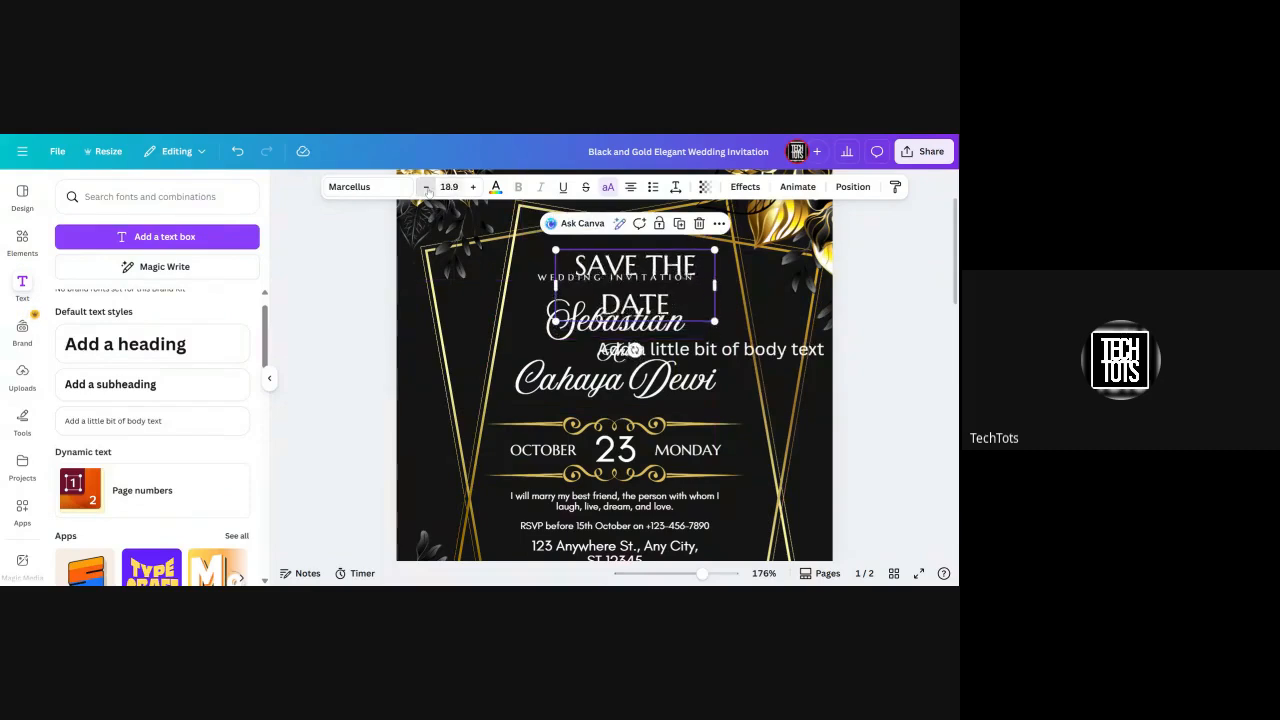
click(427, 187)
click(427, 187)
click(427, 187)
click(427, 187)
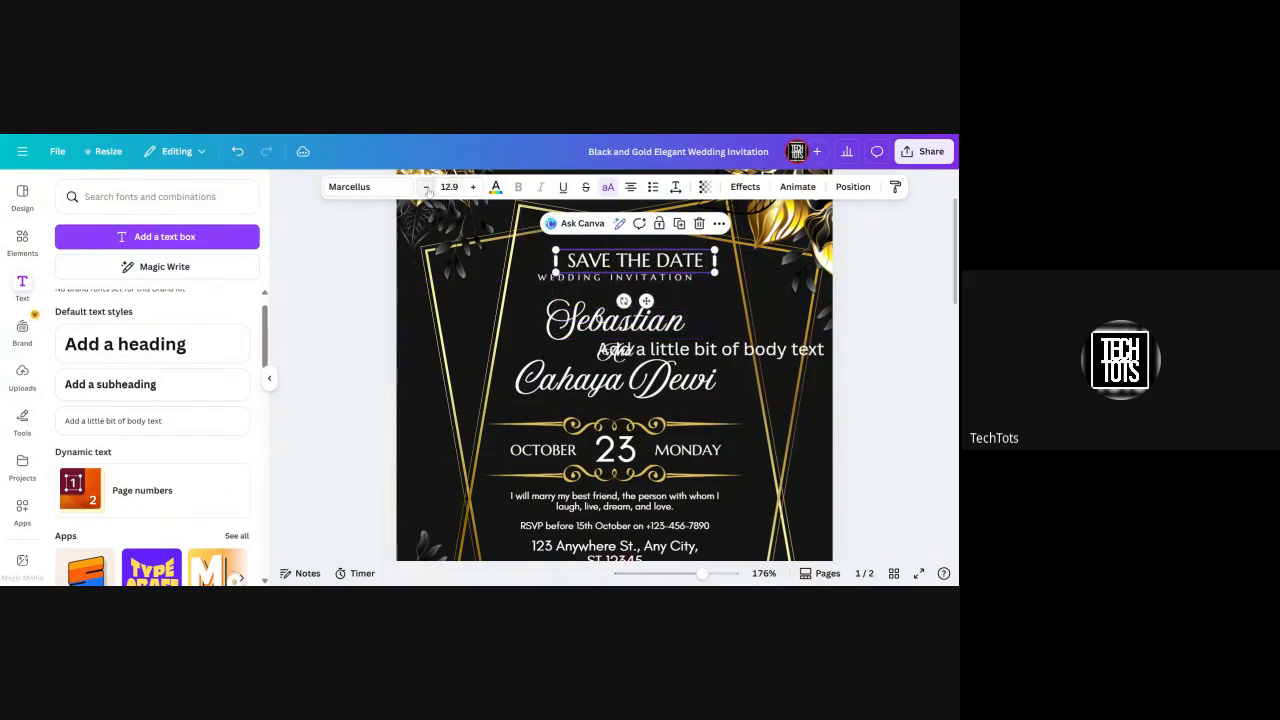
click(427, 187)
click(427, 187)
click(427, 187)
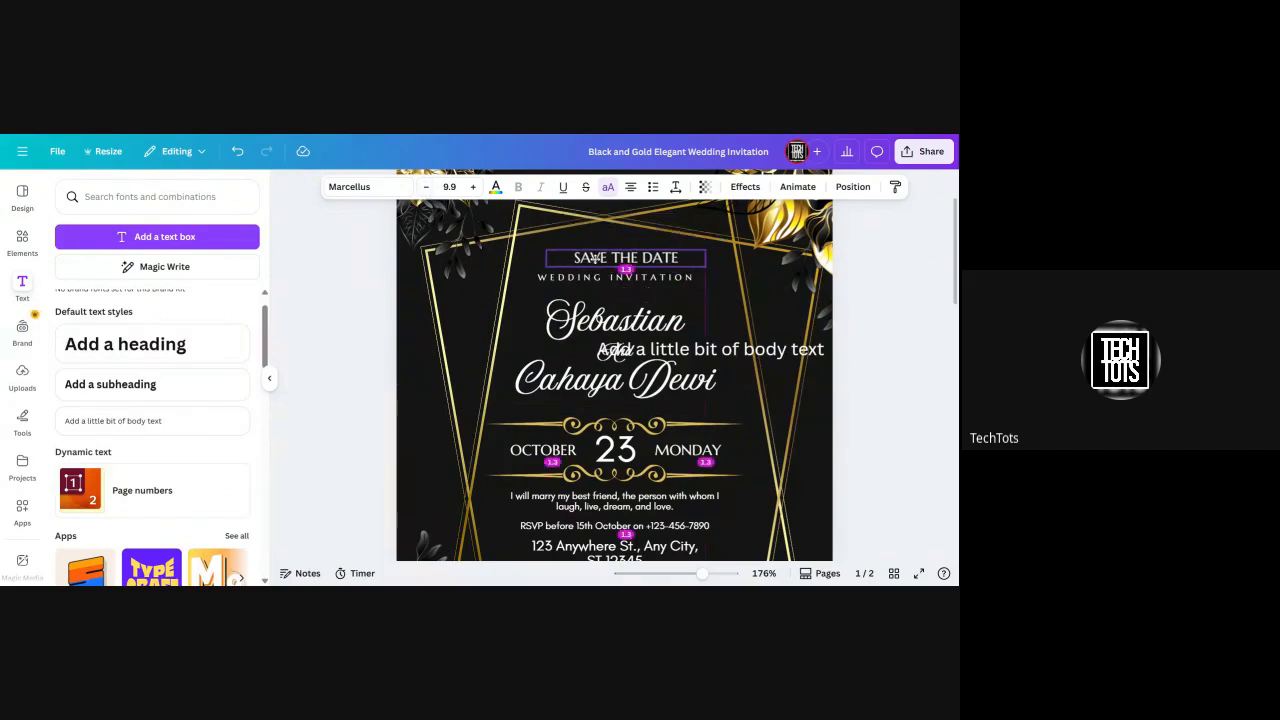
Step: Scale the "SAVE THE DATE" text up to size 10.3 and centre it above "WEDDING INVITATION"
drag(555, 250, 543, 208)
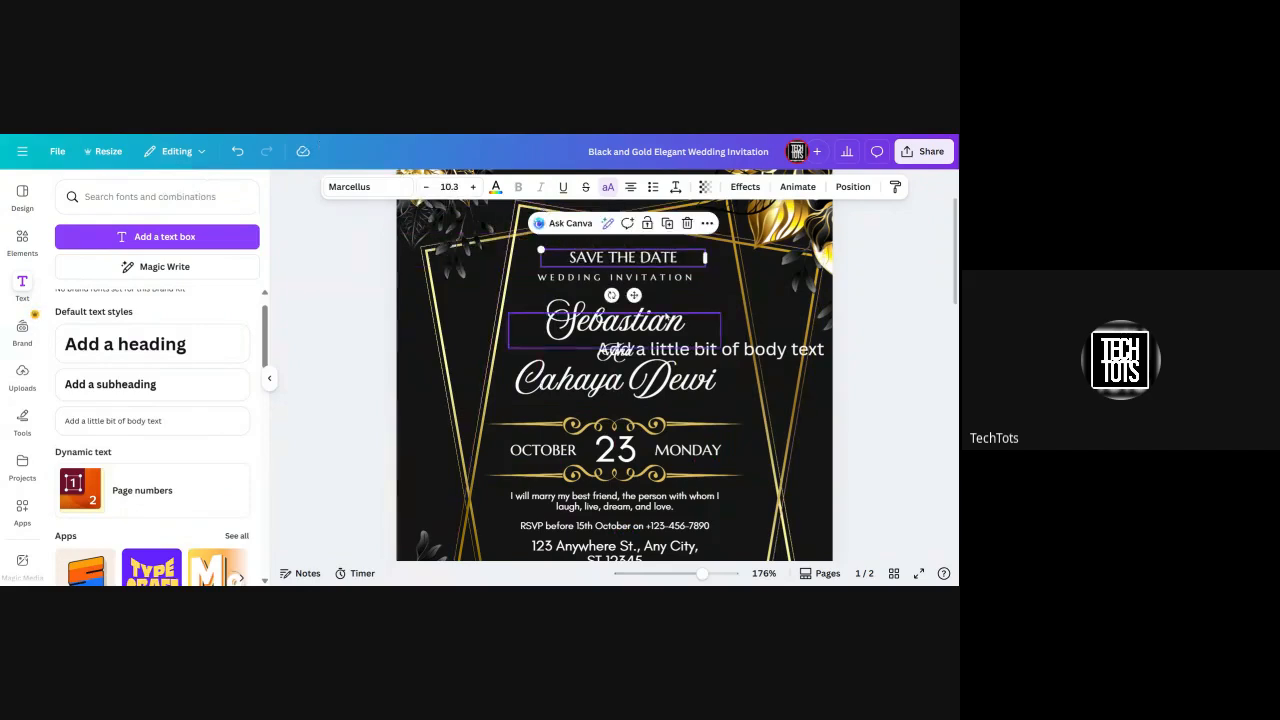
drag(634, 294, 628, 291)
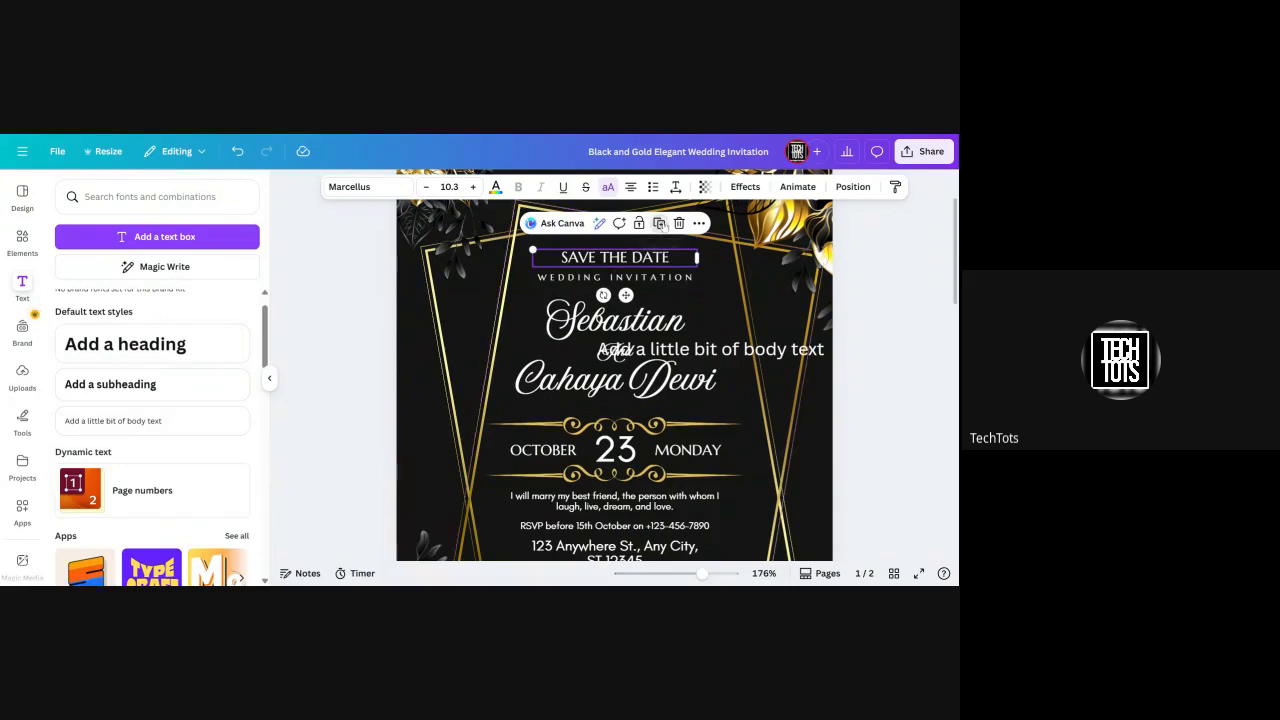
Step: Duplicate the "SAVE THE DATE" text and delete the copy
click(659, 223)
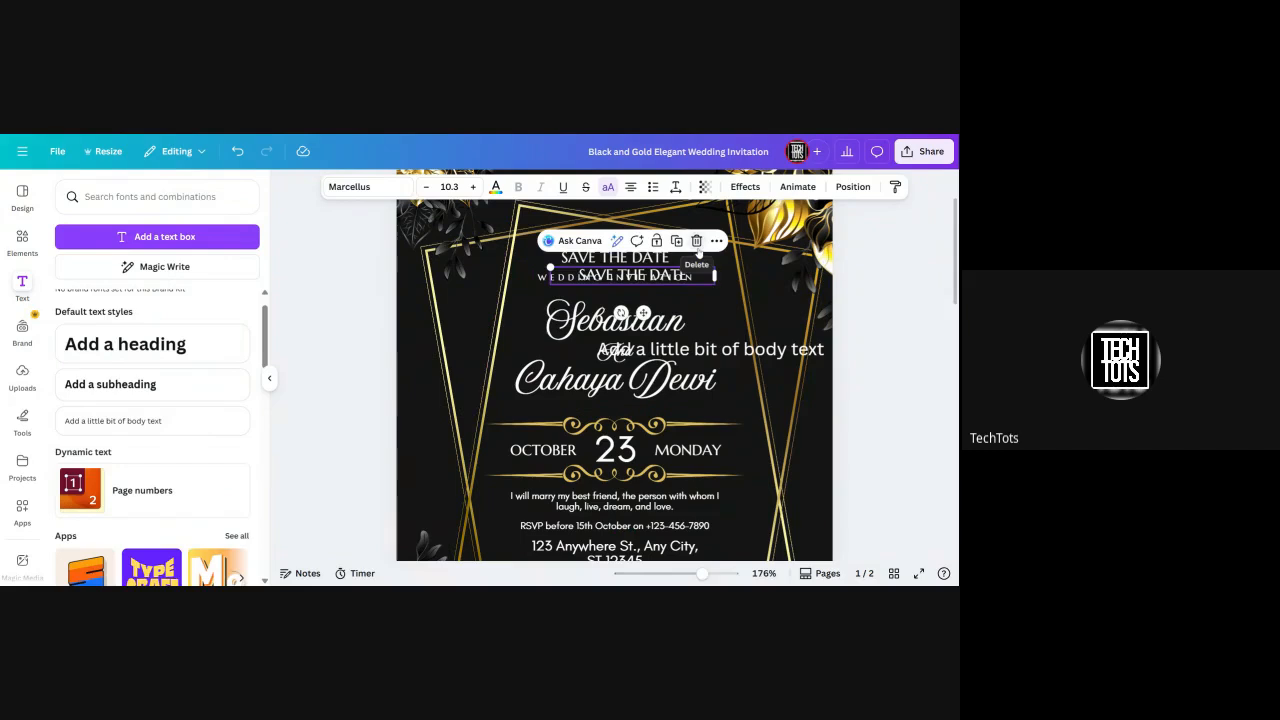
click(697, 243)
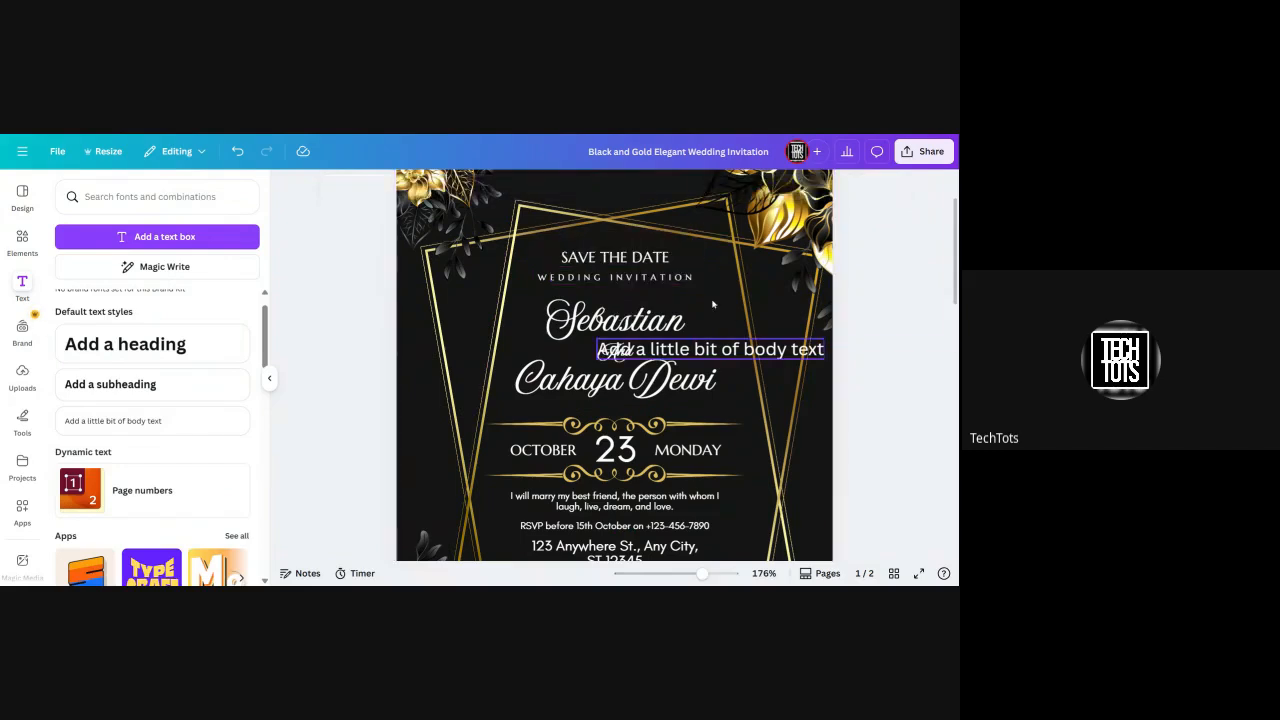
Step: Examine the "WEDDING INVITATION" line and the upper name as separate text elements, and compare page 1 with page 2
click(632, 282)
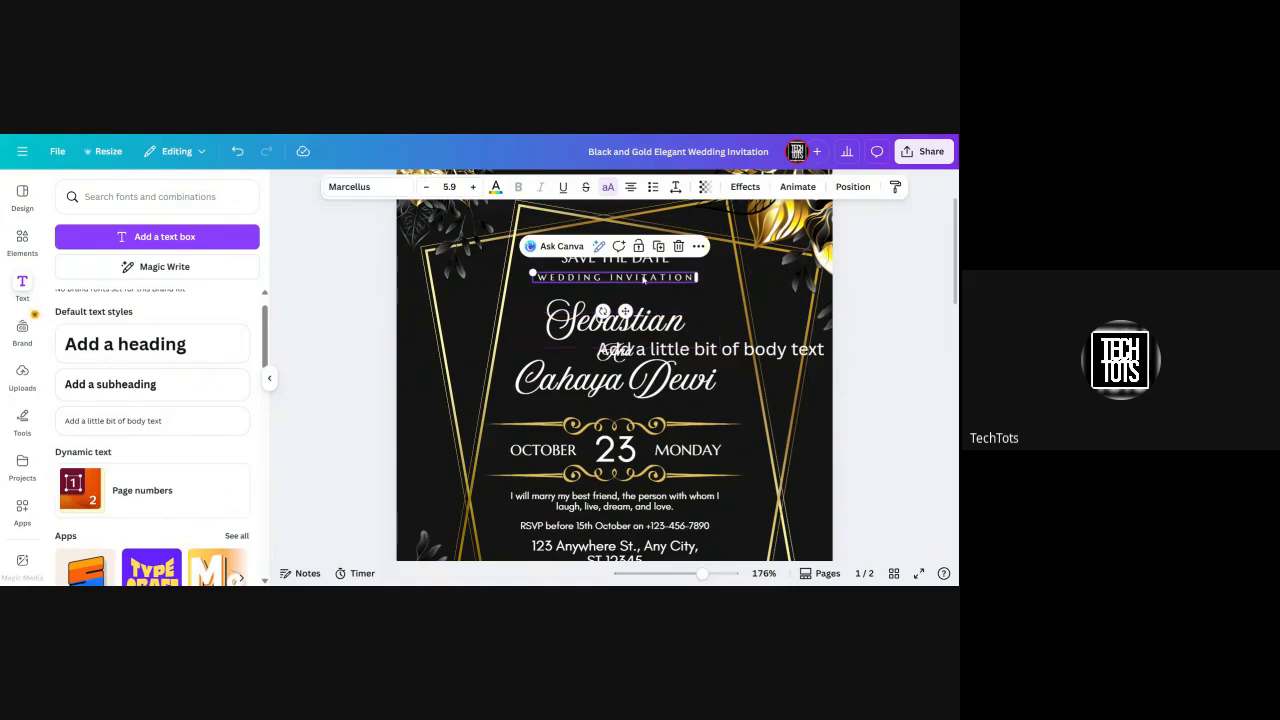
click(615, 320)
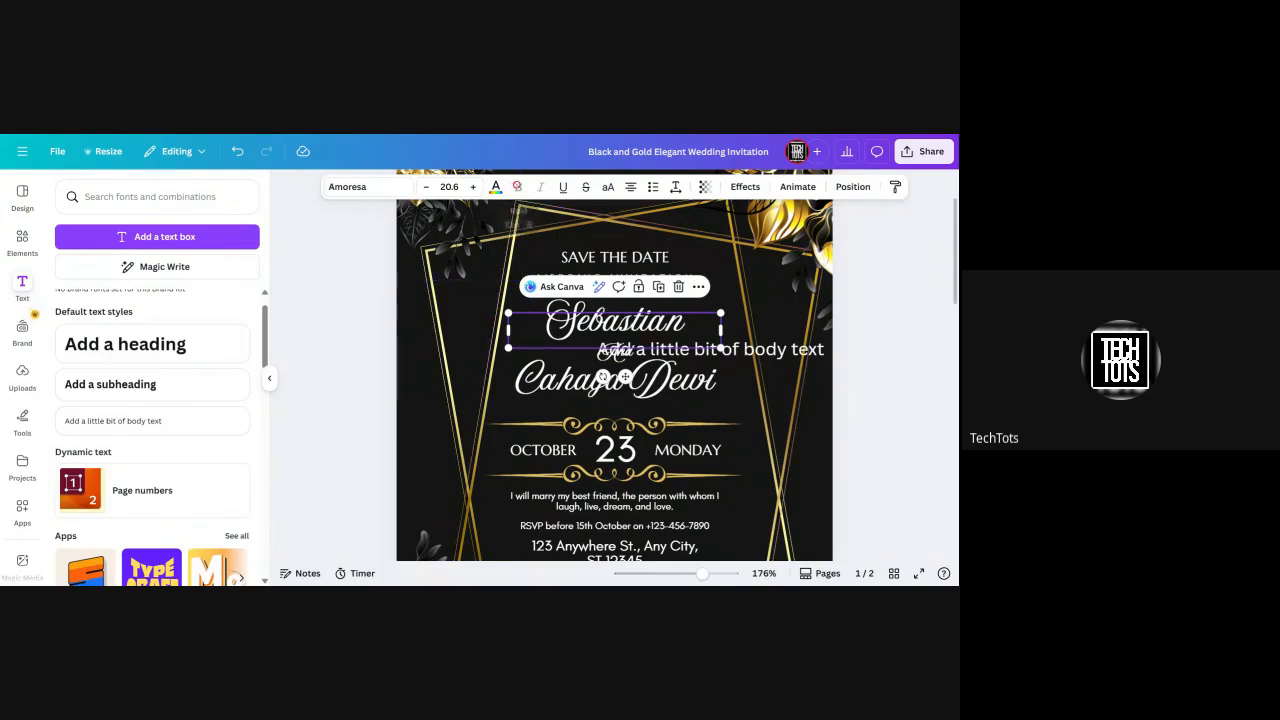
scroll(599, 406, down, 4)
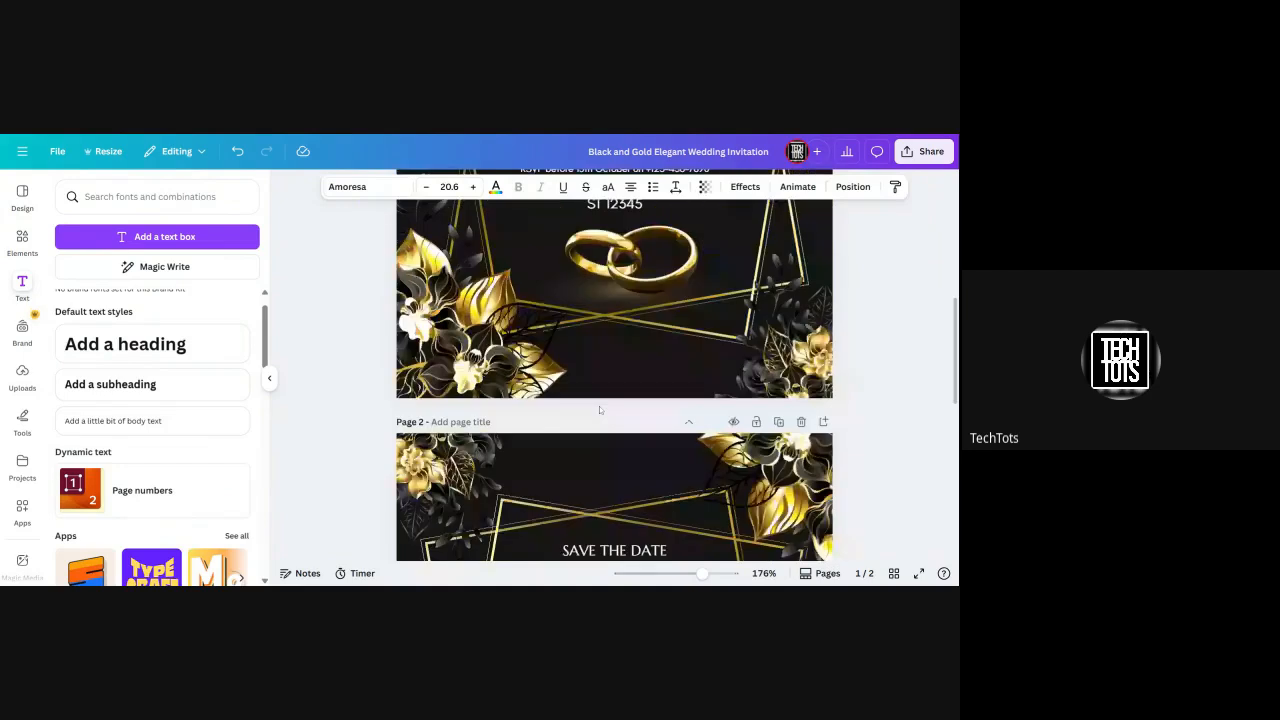
scroll(599, 406, down, 3)
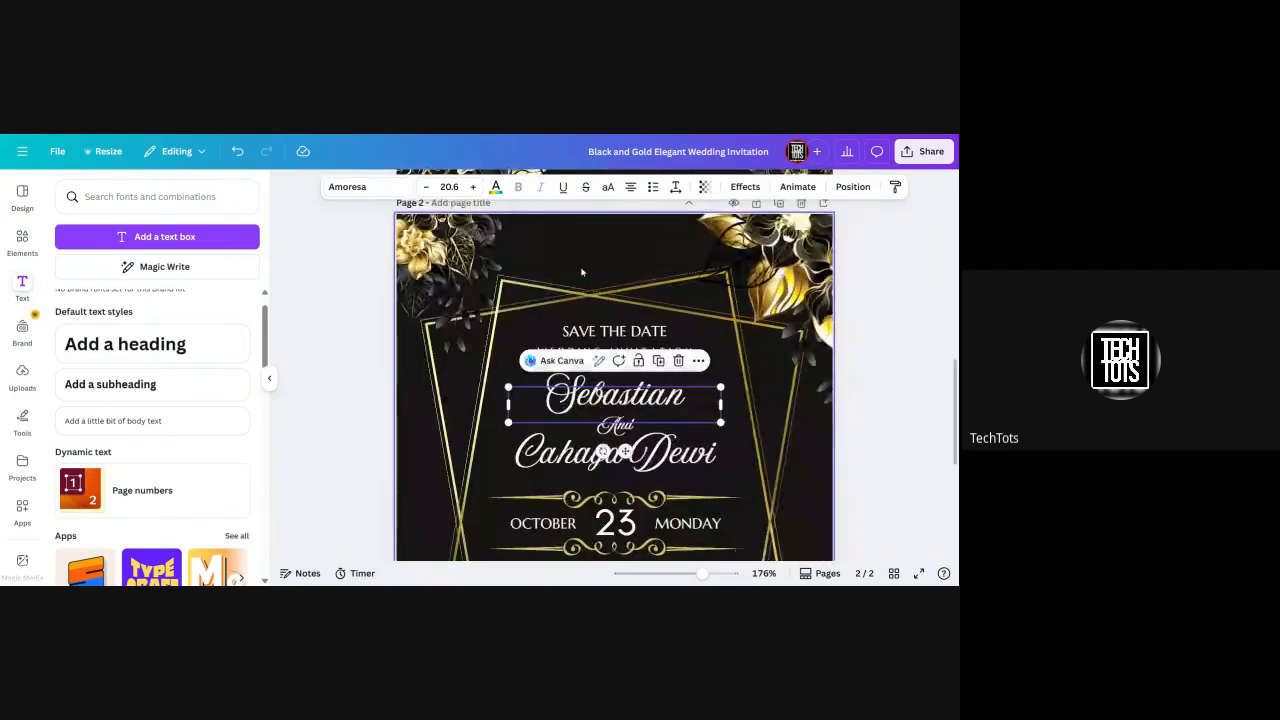
scroll(600, 410, down, 2)
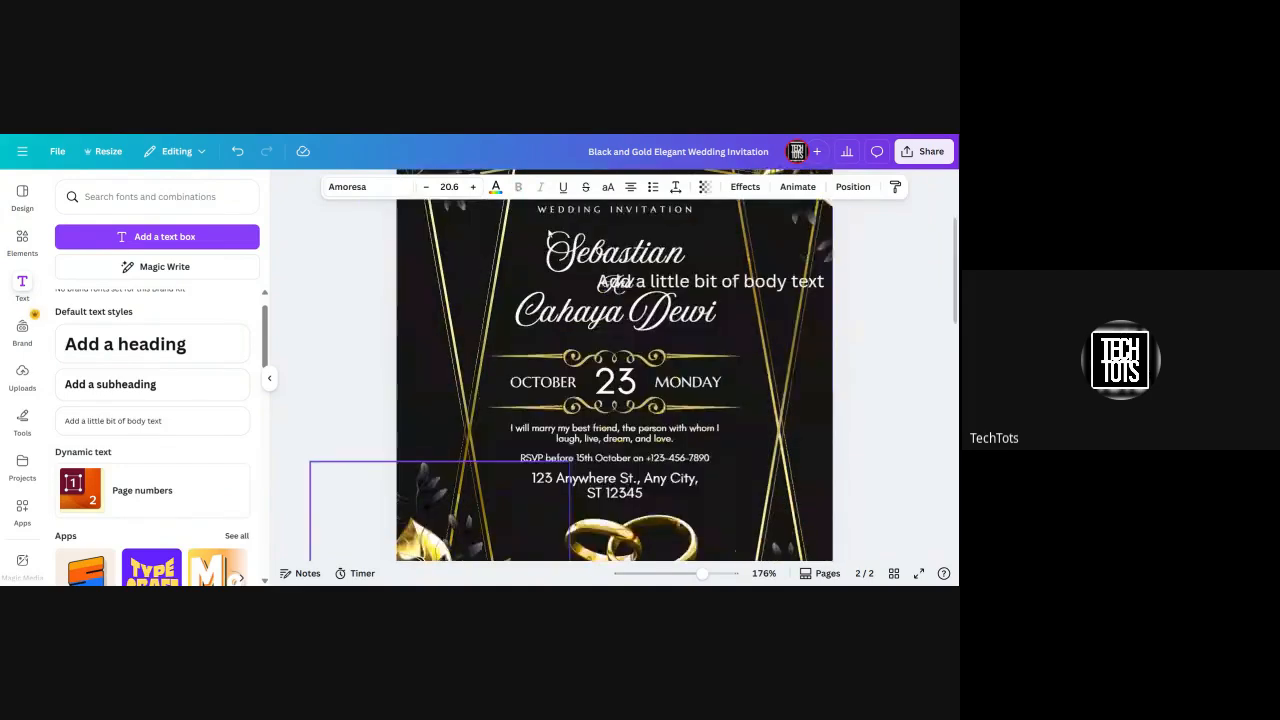
scroll(540, 259, up, 5)
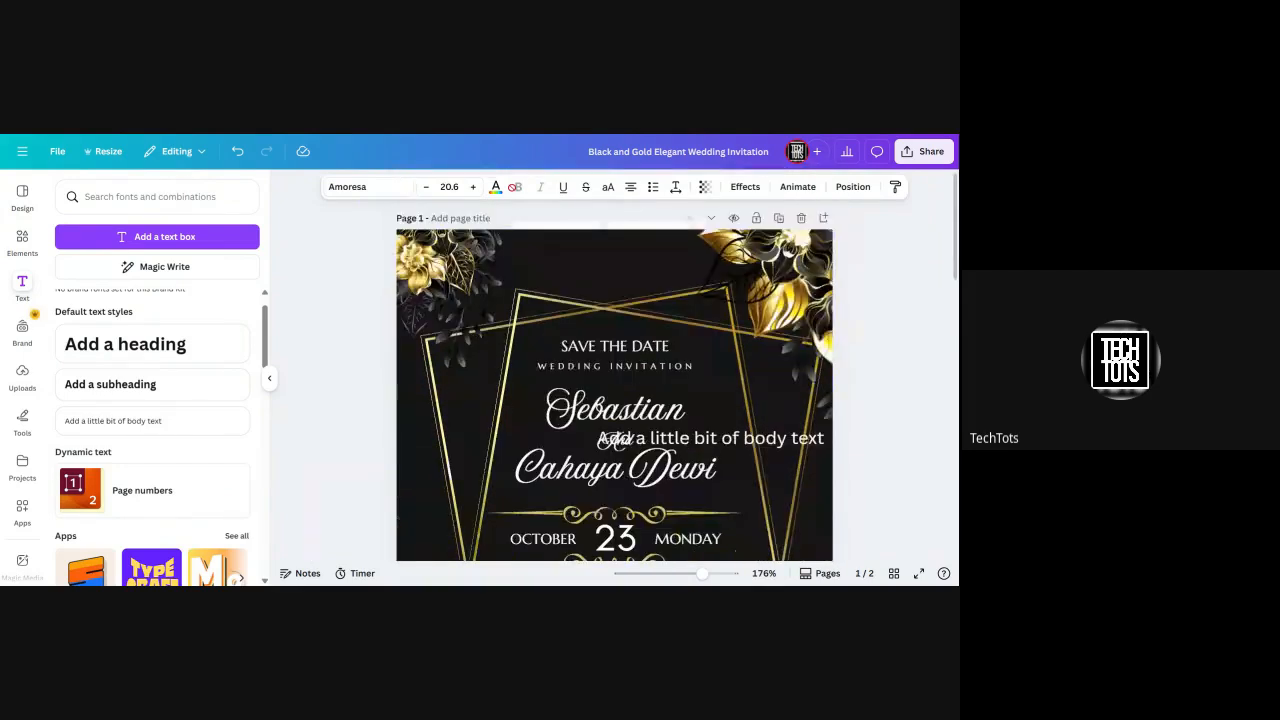
click(597, 368)
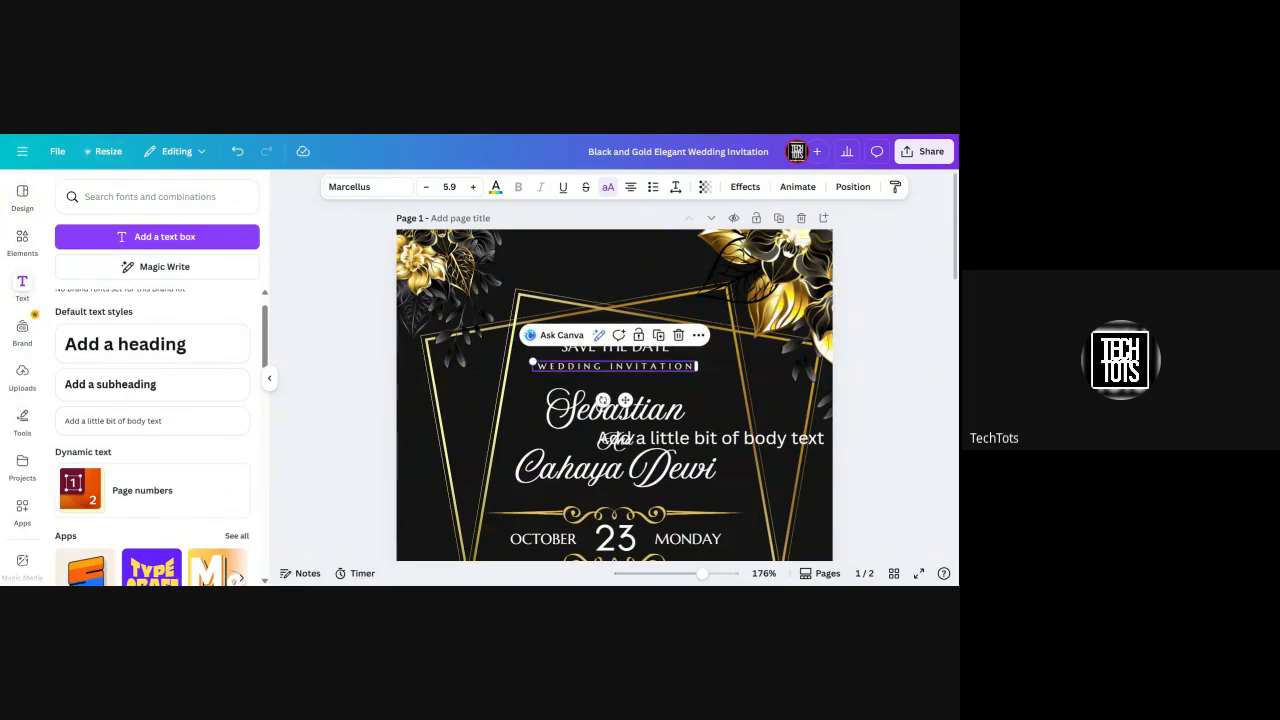
Step: Look through Your projects and the home page's recent designs, and open the FROSTFORGE design
click(22, 463)
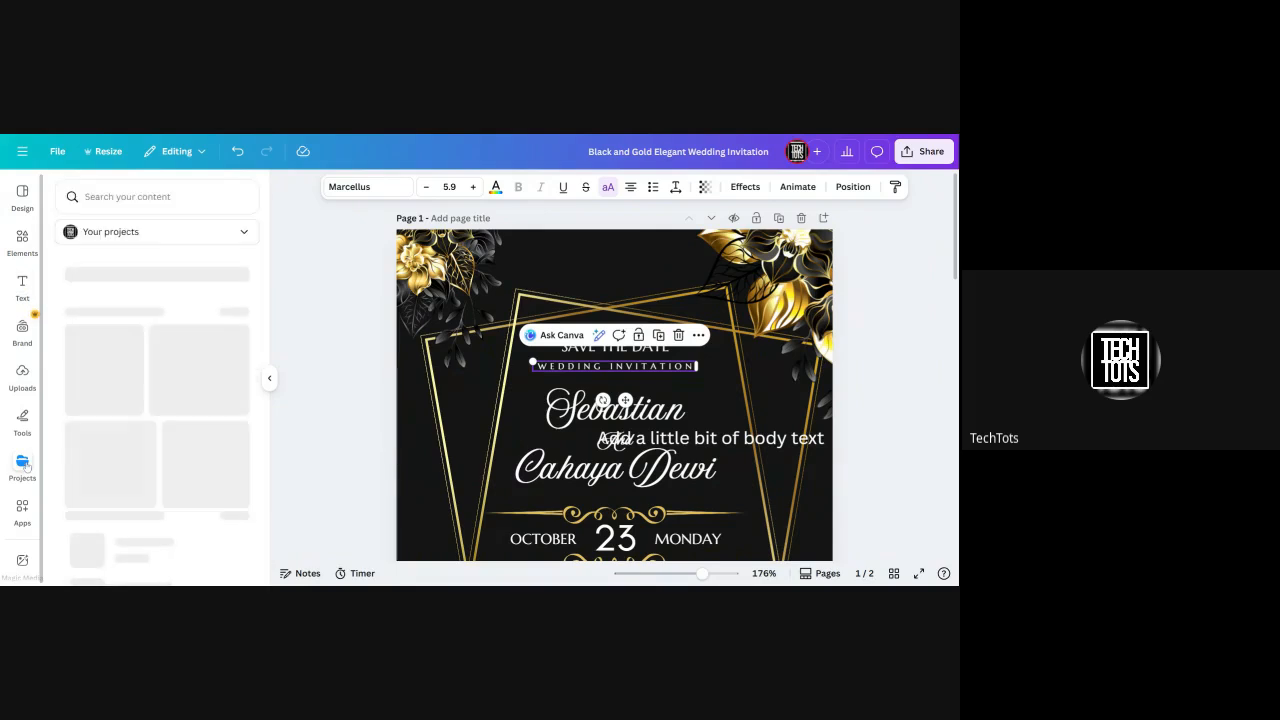
scroll(146, 453, down, 2)
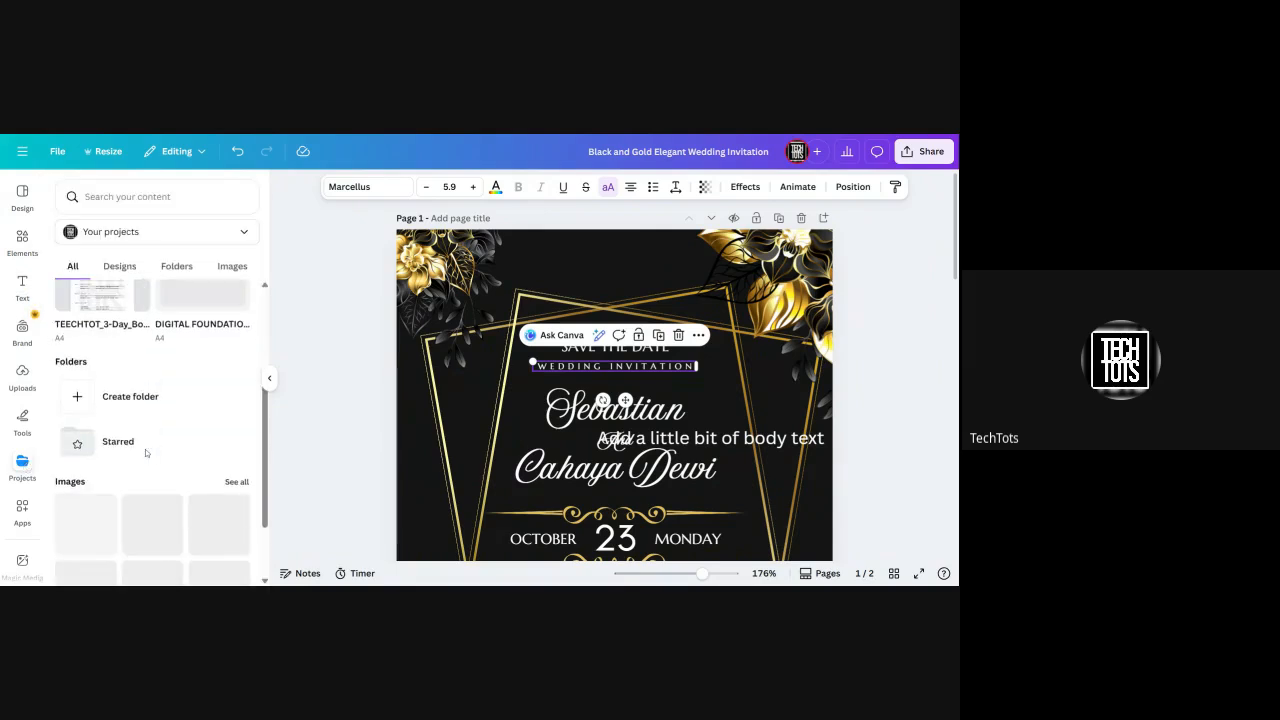
scroll(145, 453, up, 2)
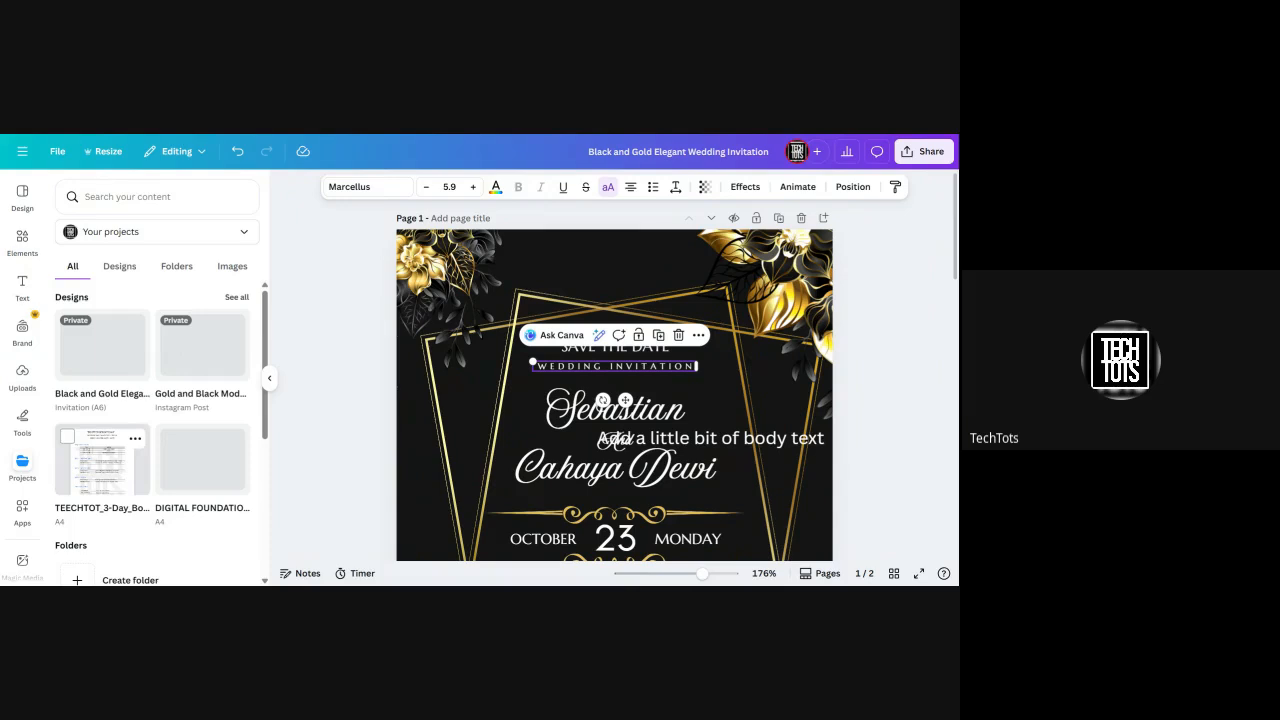
scroll(145, 453, down, 1)
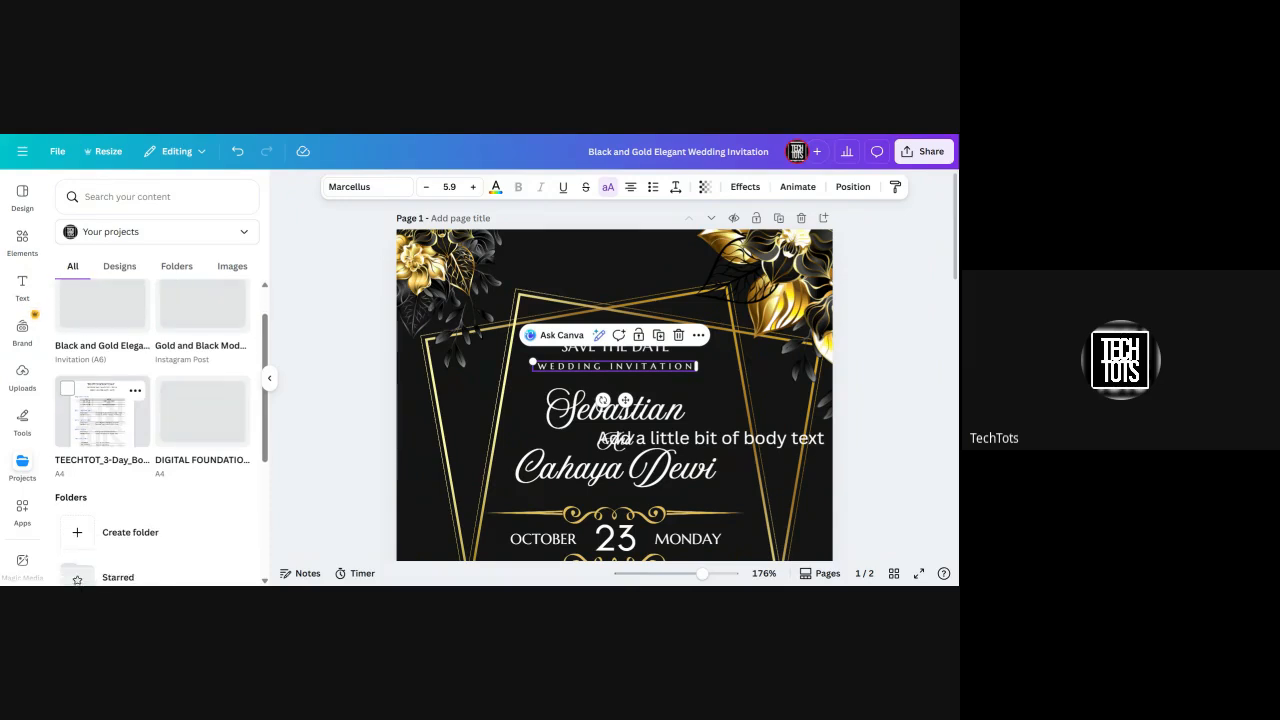
click(22, 151)
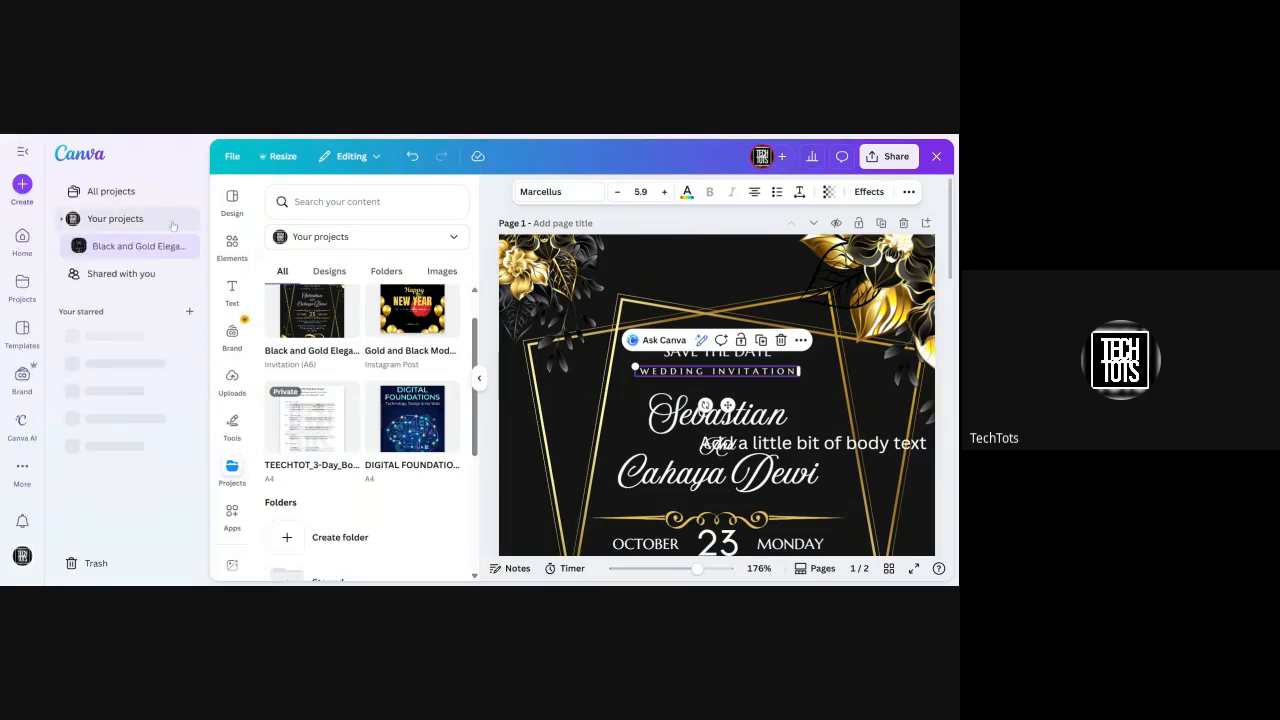
click(22, 237)
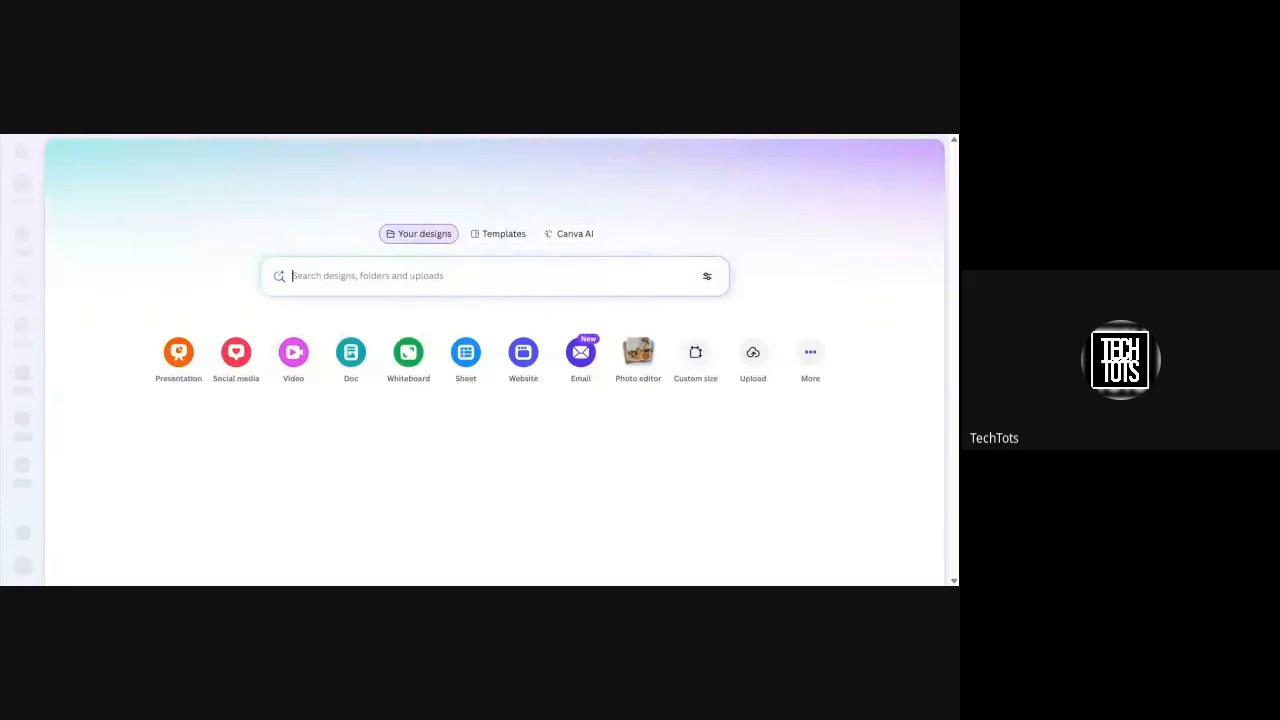
scroll(385, 513, down, 2)
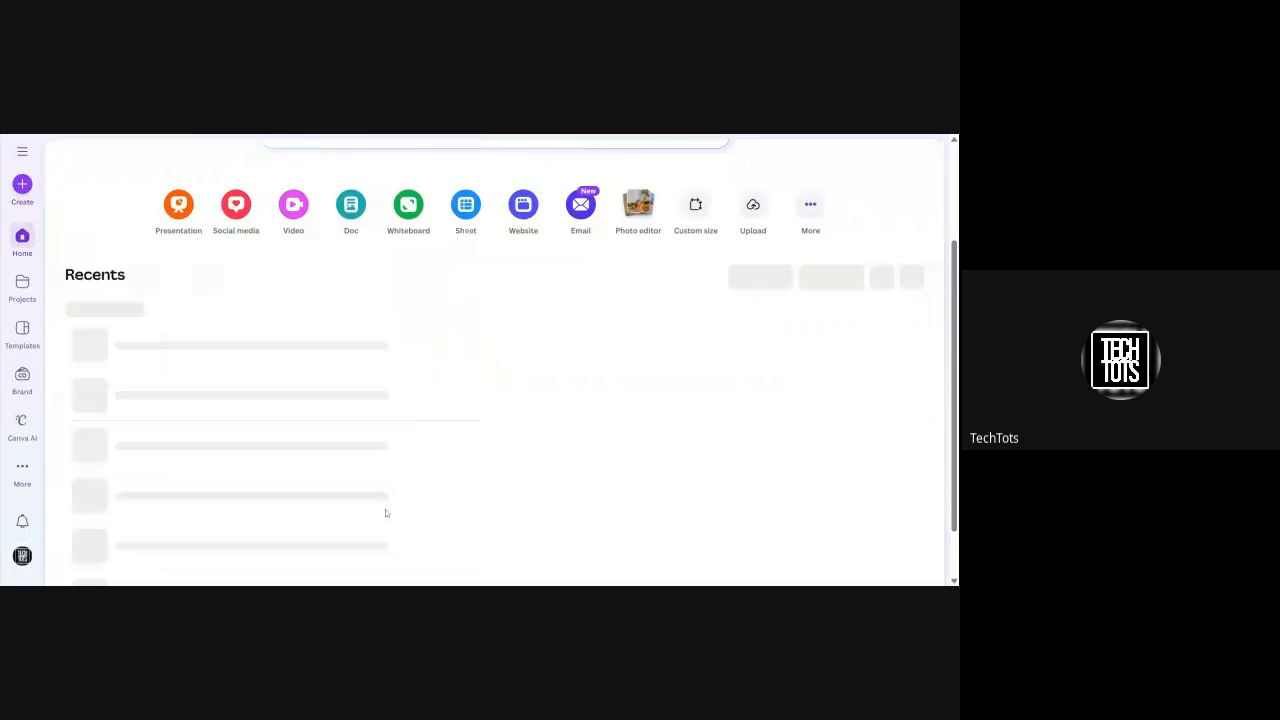
scroll(385, 513, up, 1)
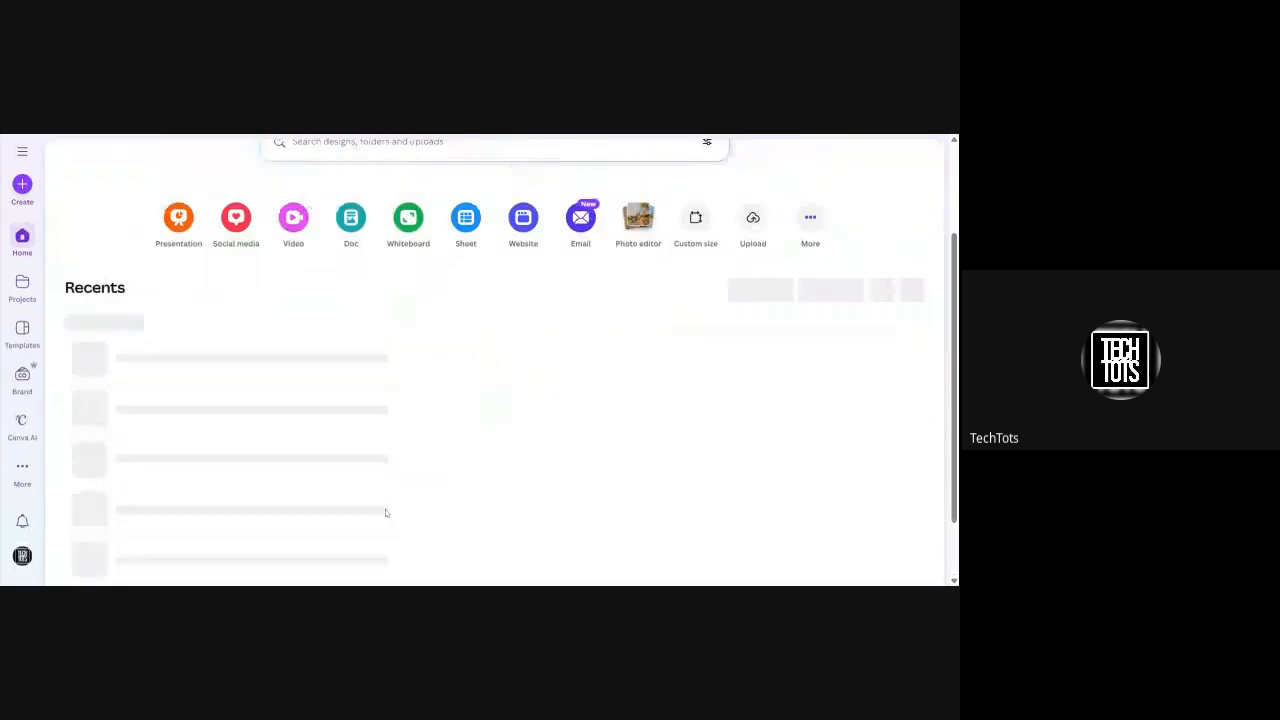
scroll(385, 513, up, 2)
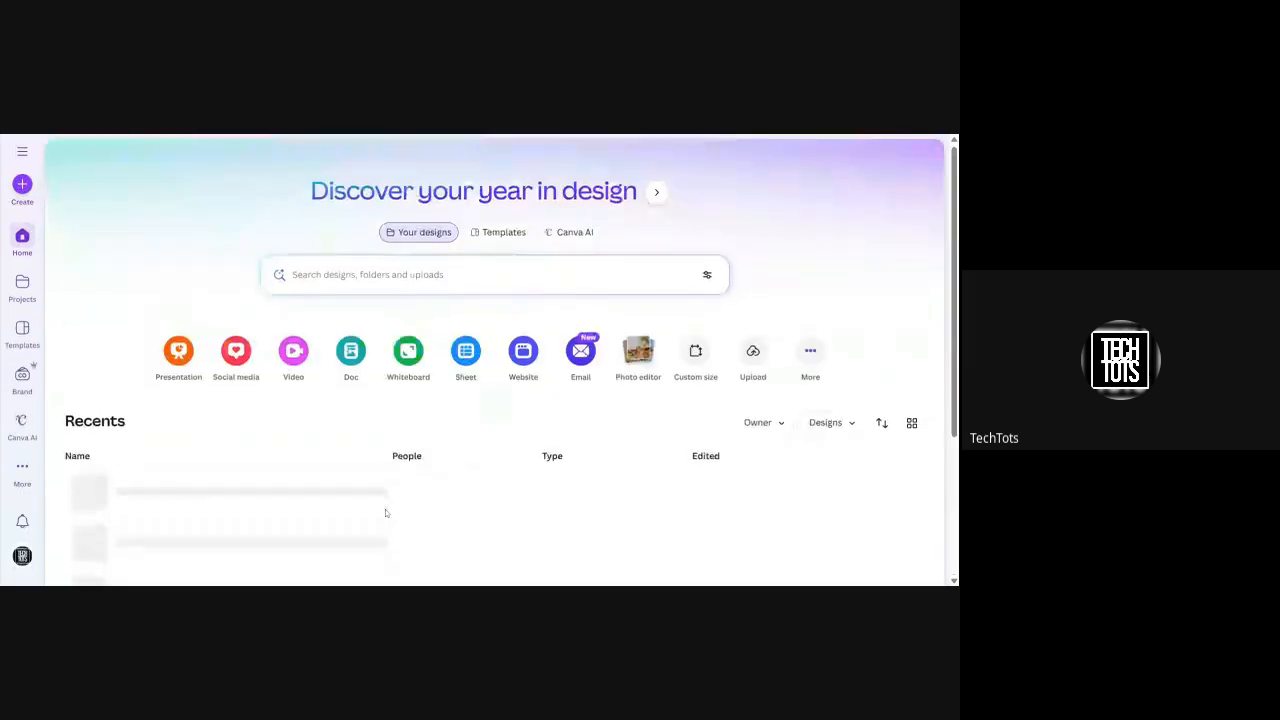
scroll(385, 513, down, 3)
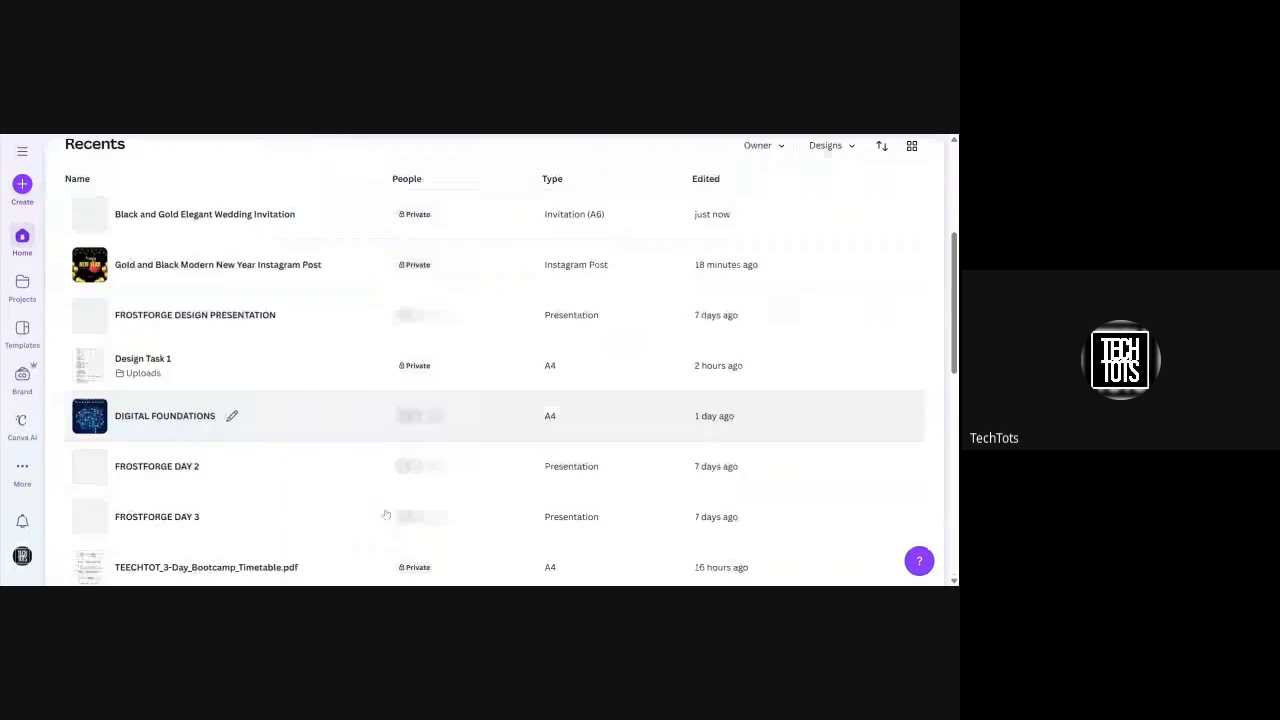
scroll(385, 514, down, 4)
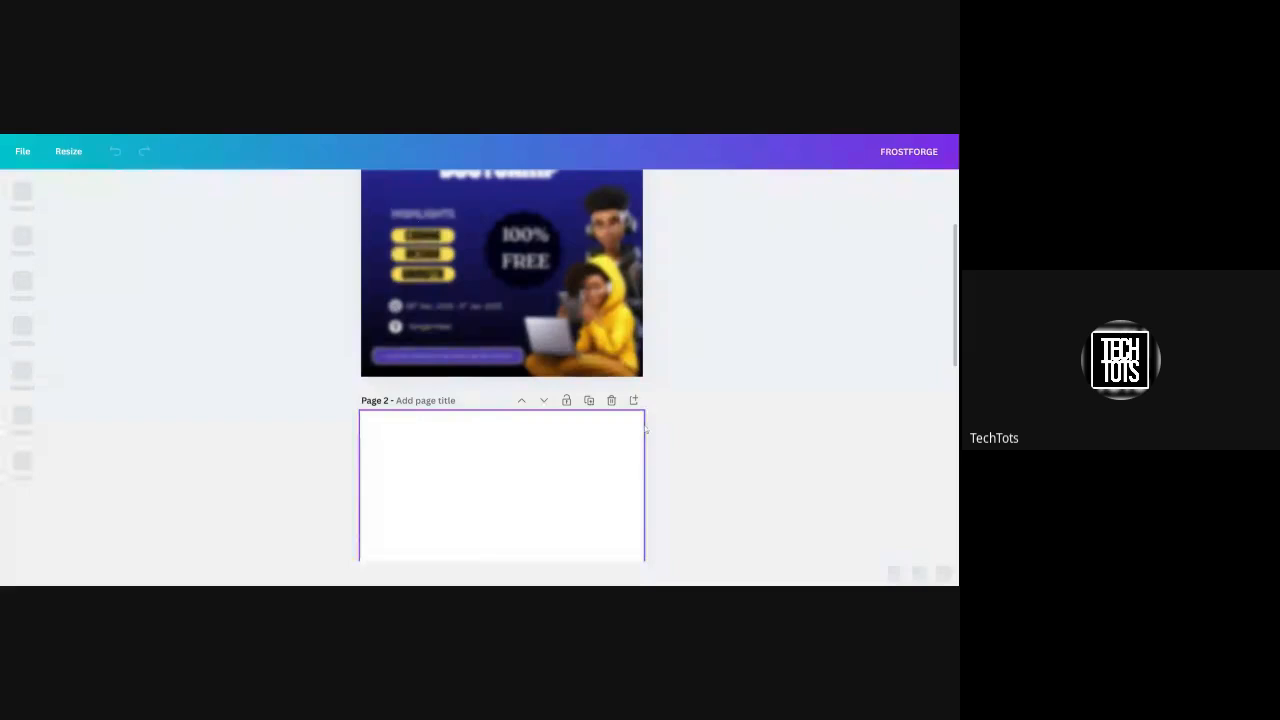
Step: Remove the bold formatting from the "GROWTH" label under Highlights on page 1 of the bootcamp flyer
scroll(590, 400, up, 2)
scroll(603, 396, up, 2)
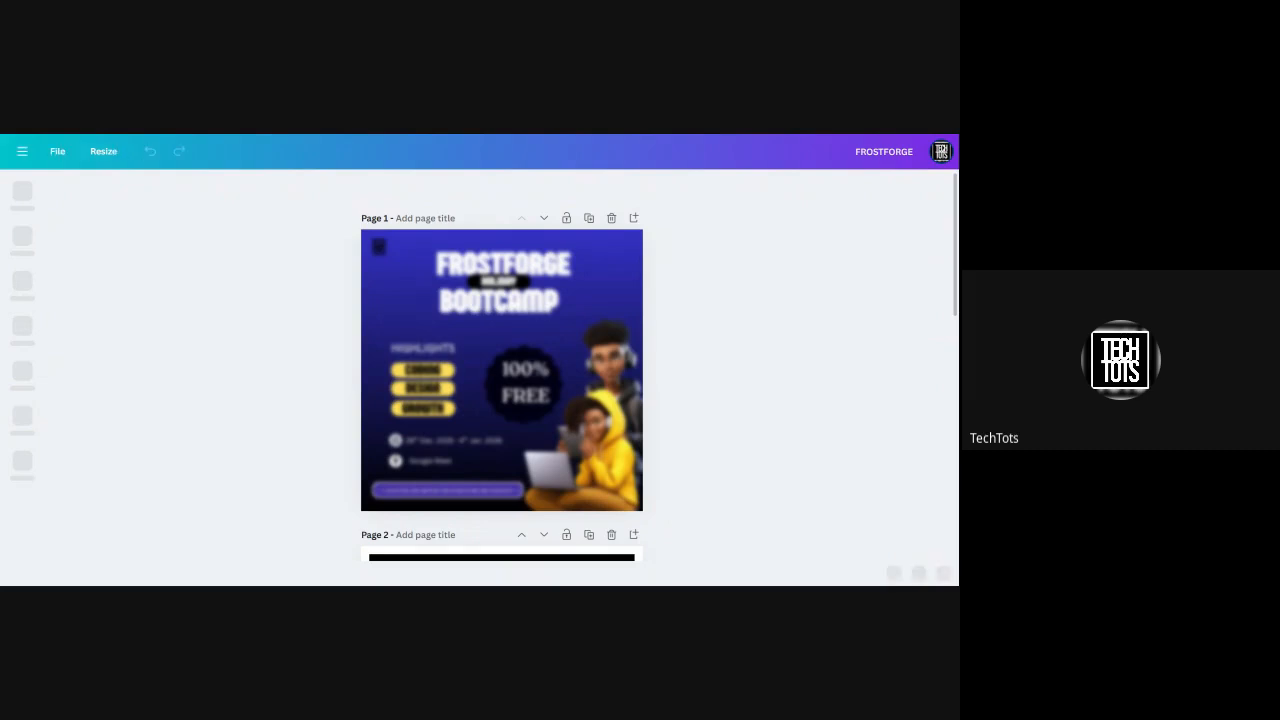
scroll(648, 356, down, 1)
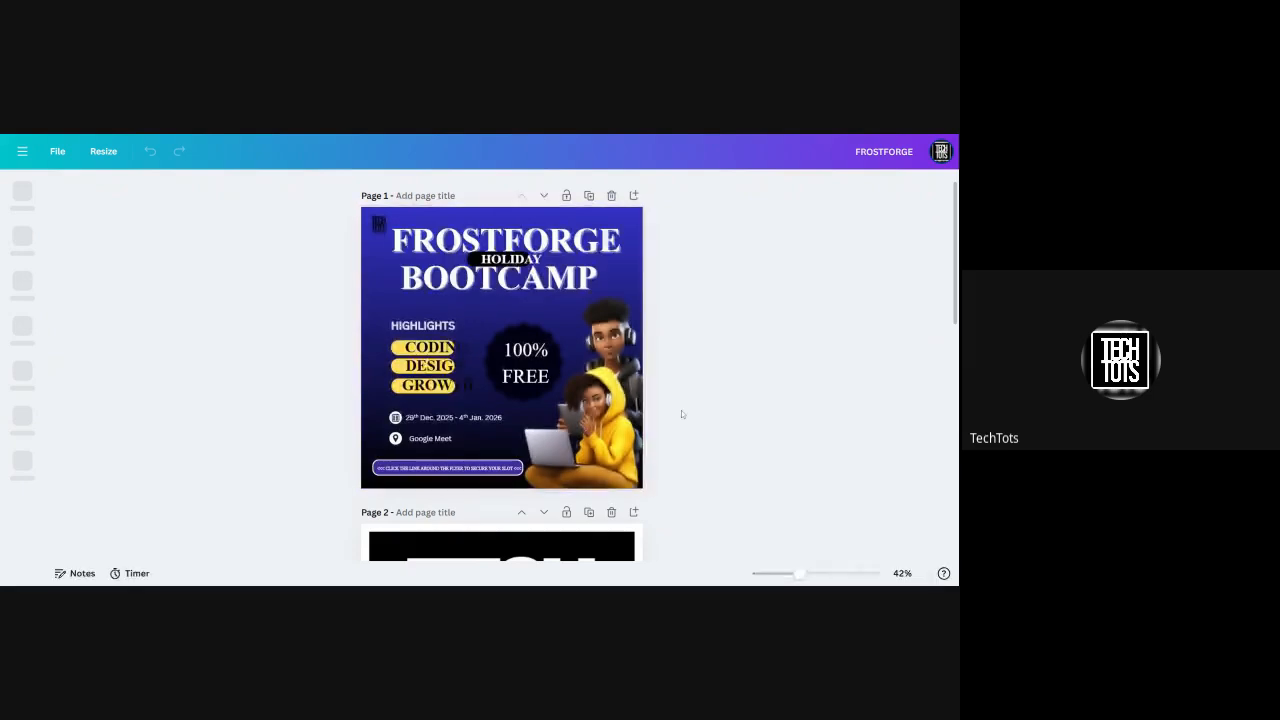
click(463, 386)
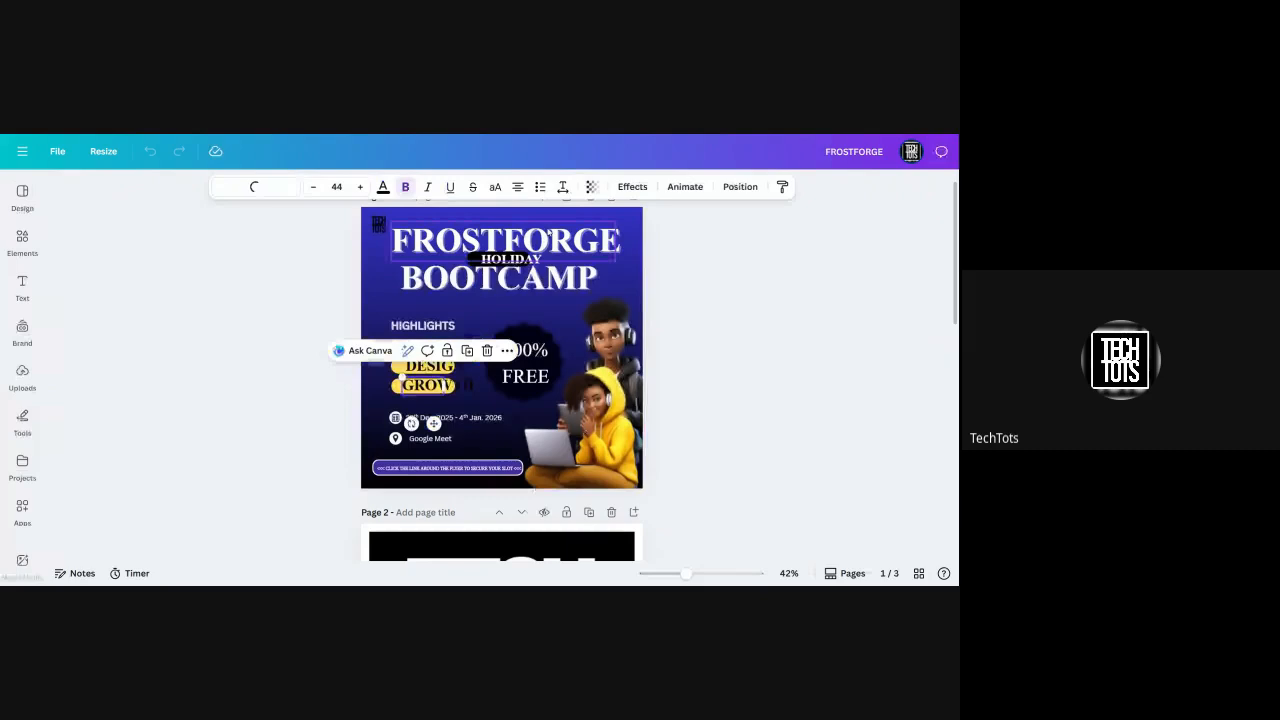
click(405, 187)
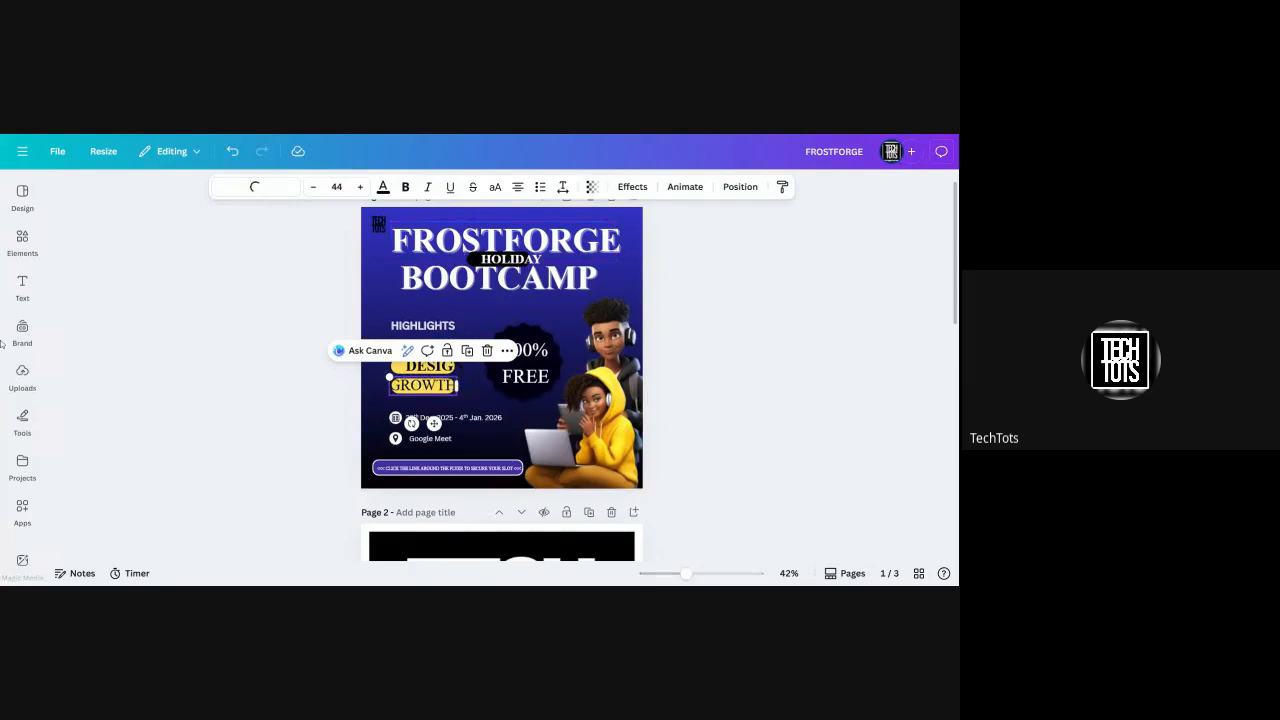
Step: Add a subheading below the GROWTH label, replace its text with "FROSTFORGRE", and widen its text box to fit one line
click(22, 288)
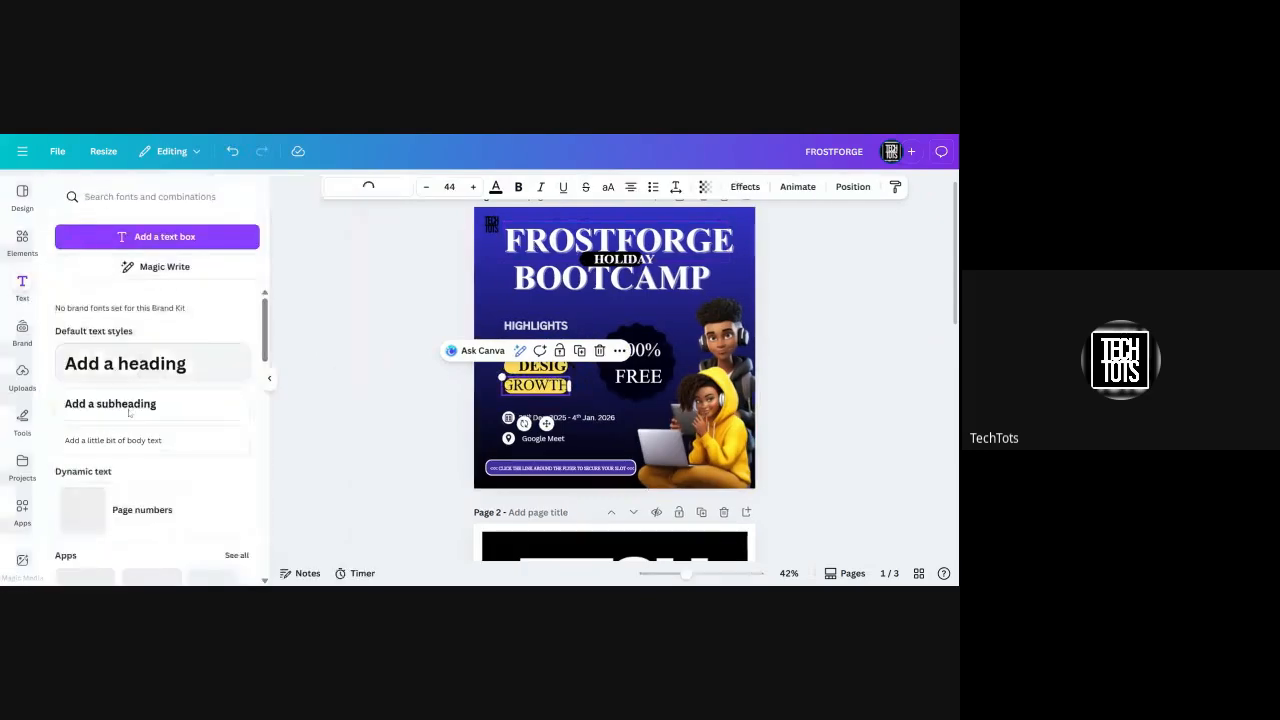
click(130, 418)
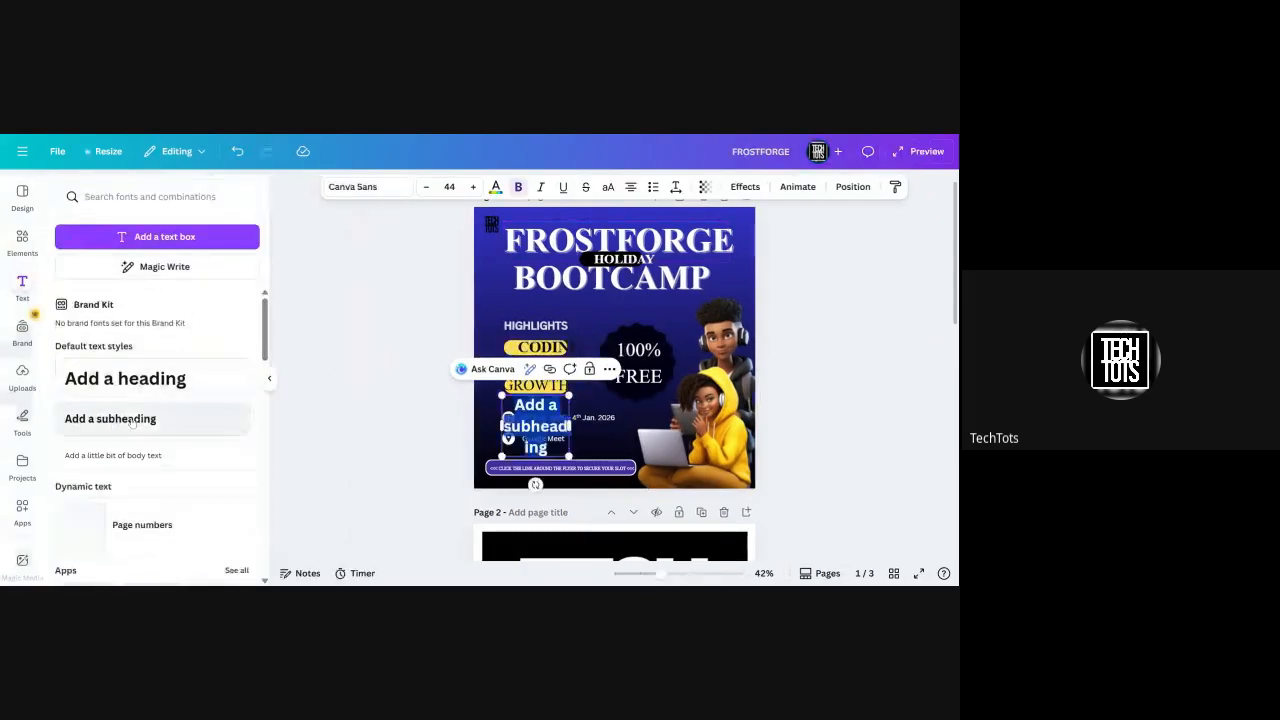
key(BackSpace)
text(FROS)
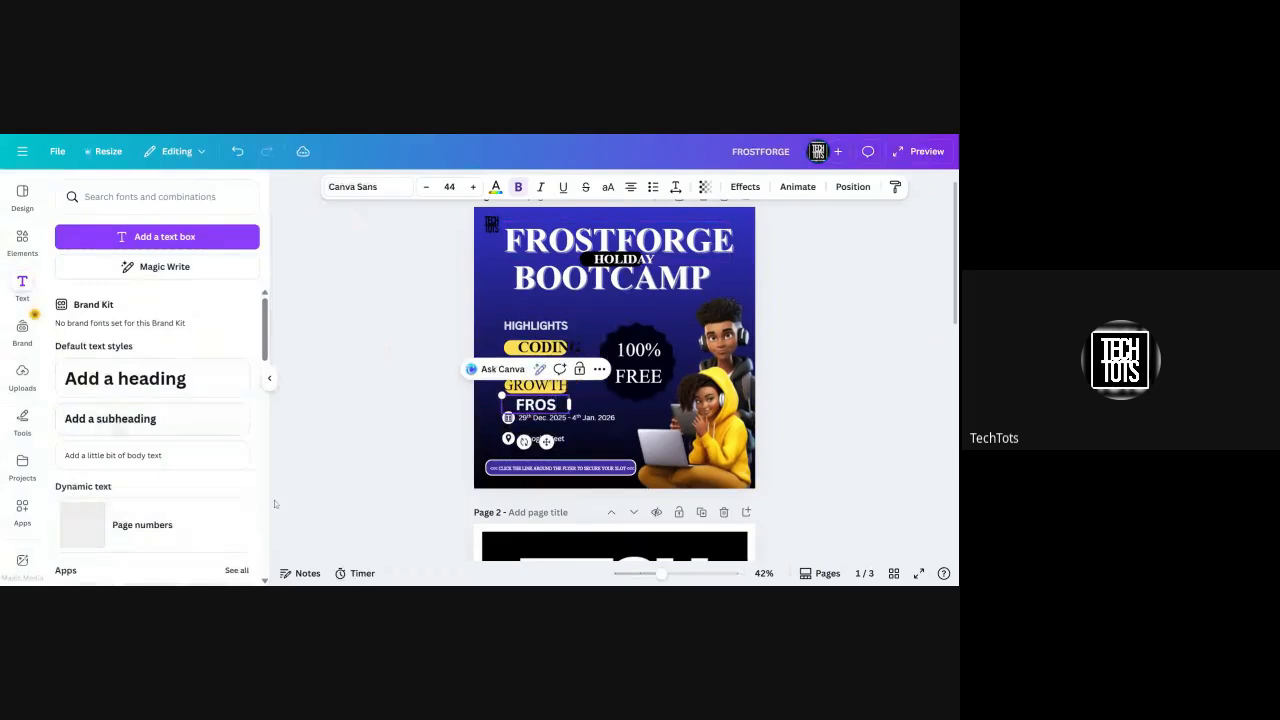
text(TF)
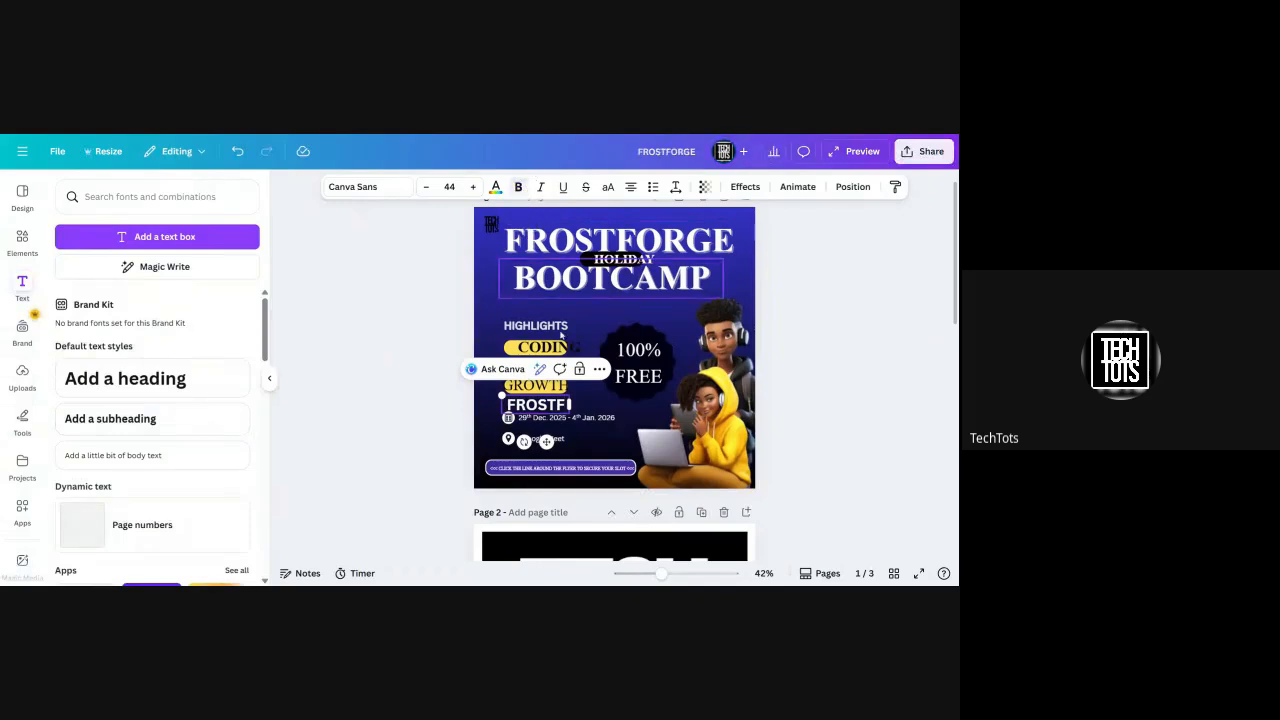
text(O)
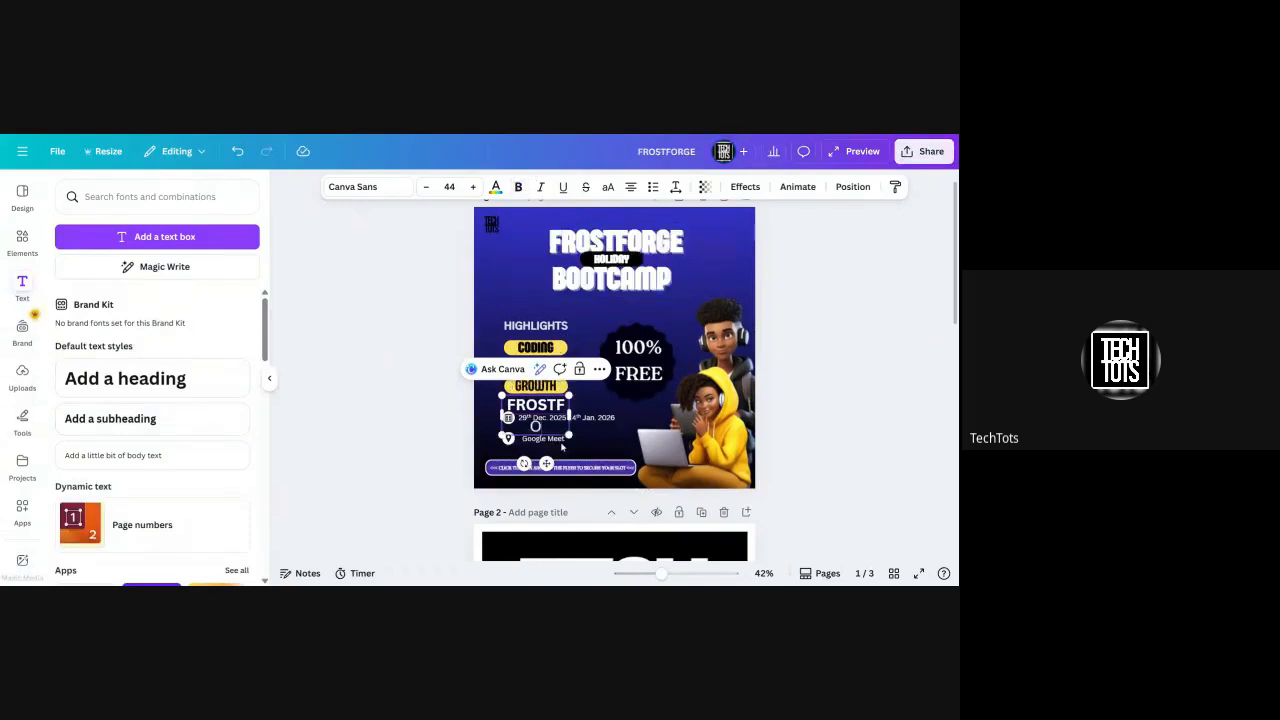
text(RGR)
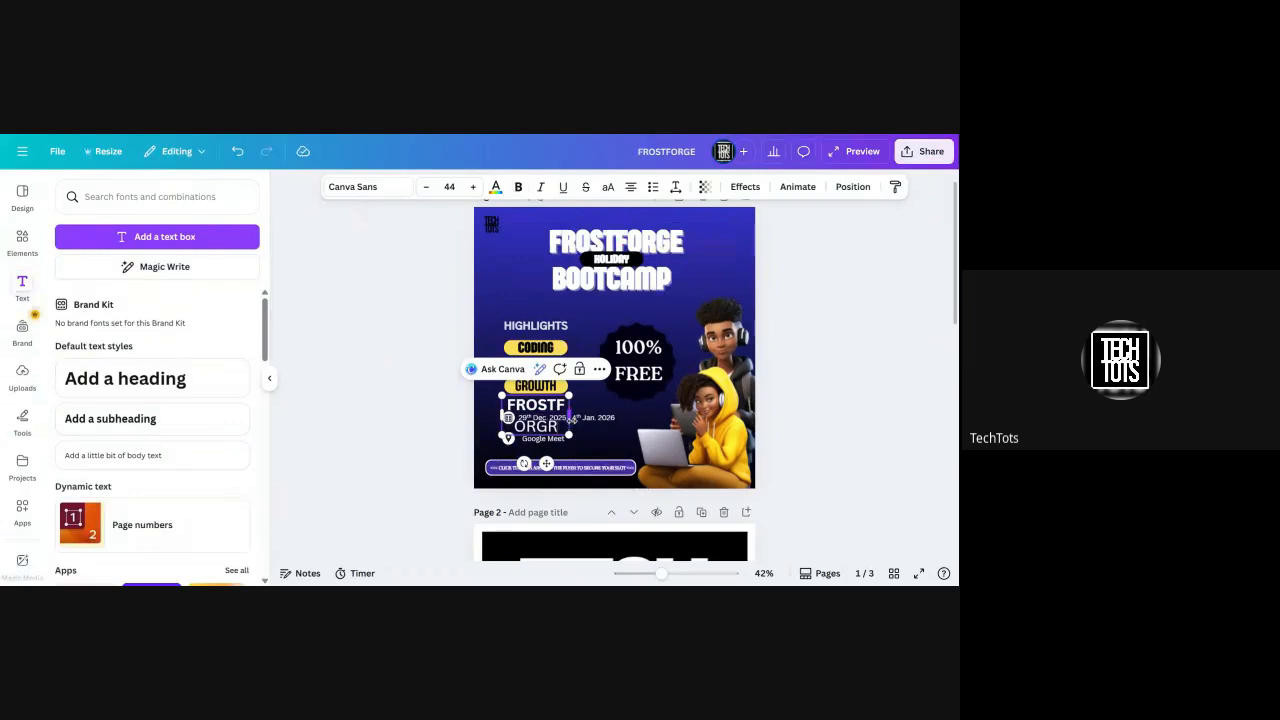
drag(570, 417, 628, 408)
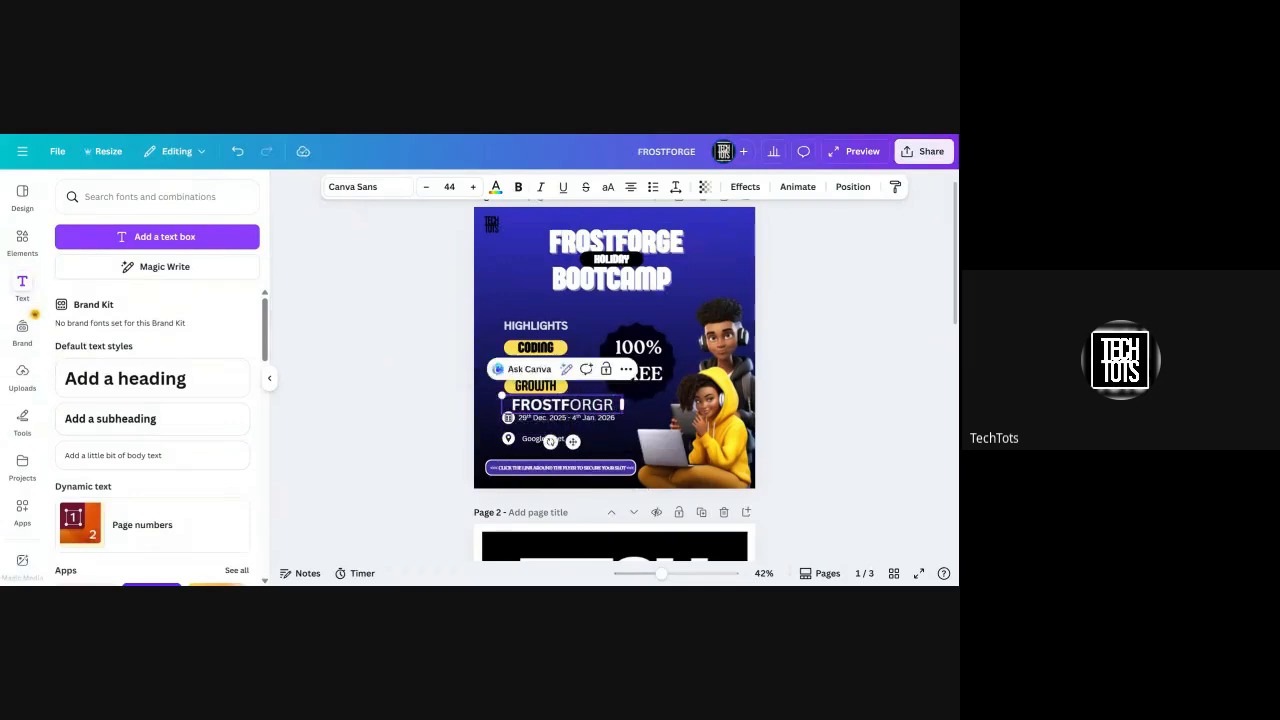
text(E)
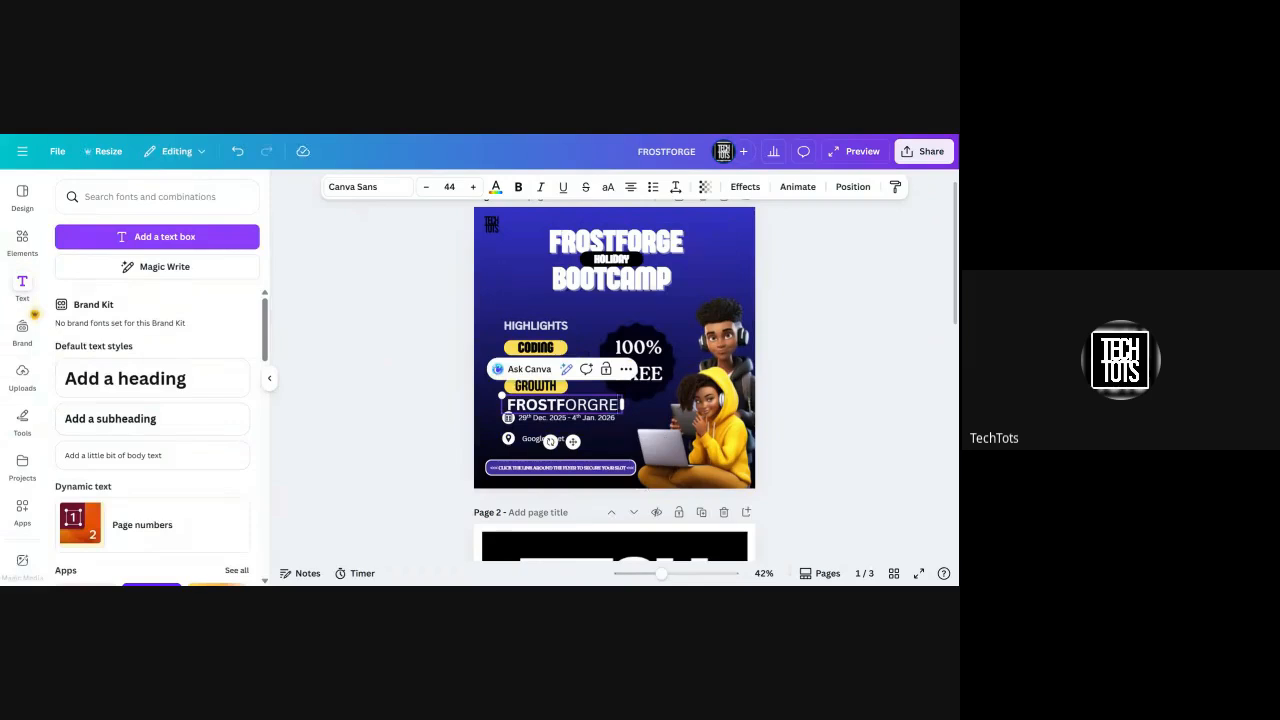
Step: Remove the bold formatting from the whole "FROSTFORGRE" text and move it above the HIGHLIGHTS heading
key(ctrl+a)
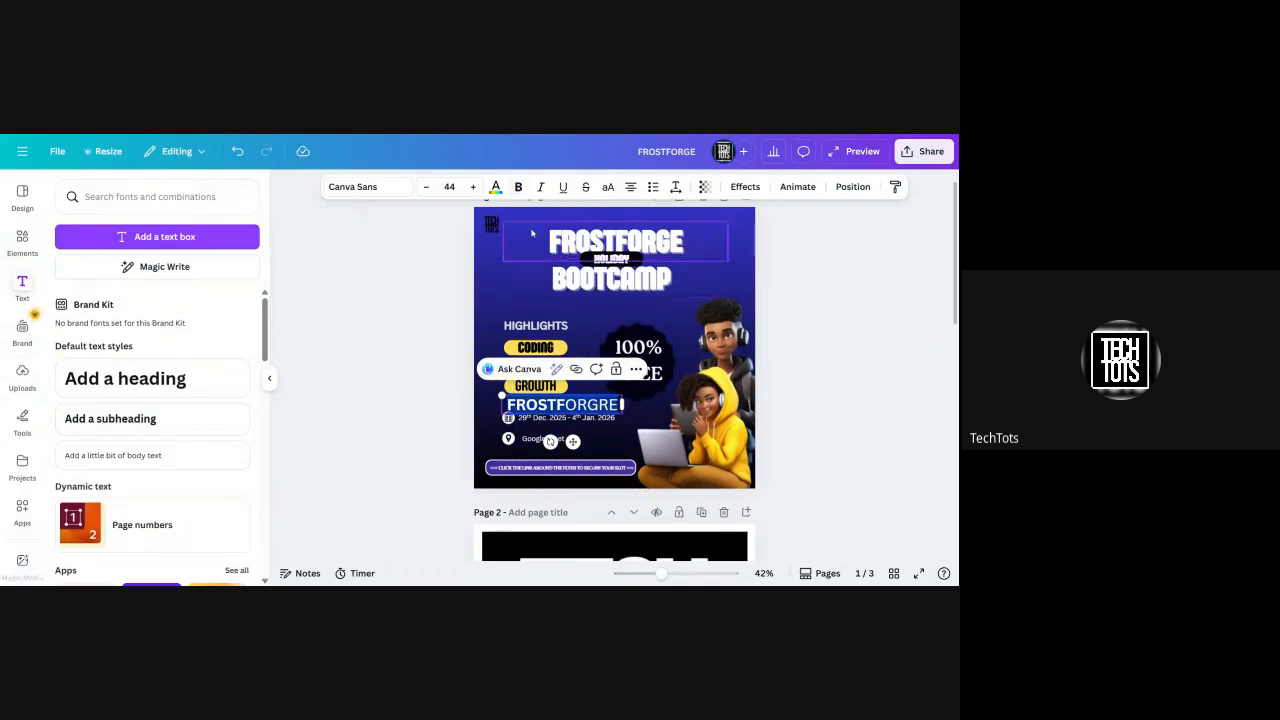
click(519, 188)
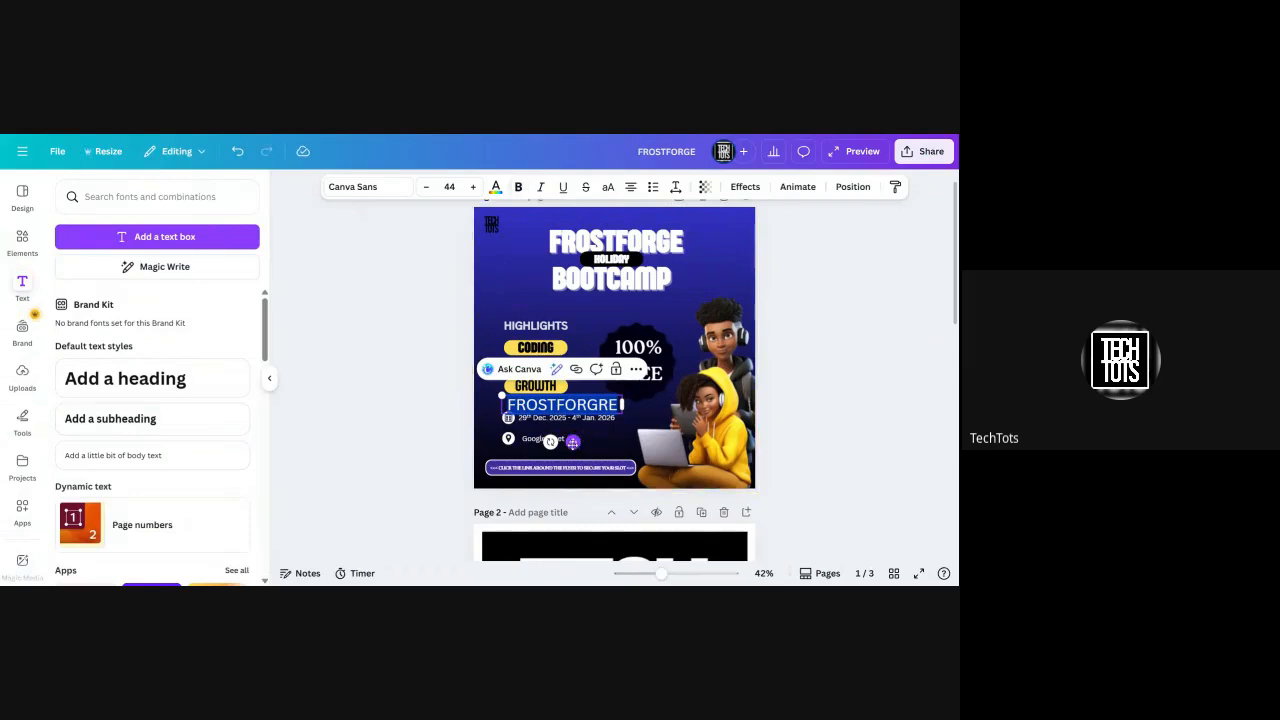
drag(573, 441, 576, 339)
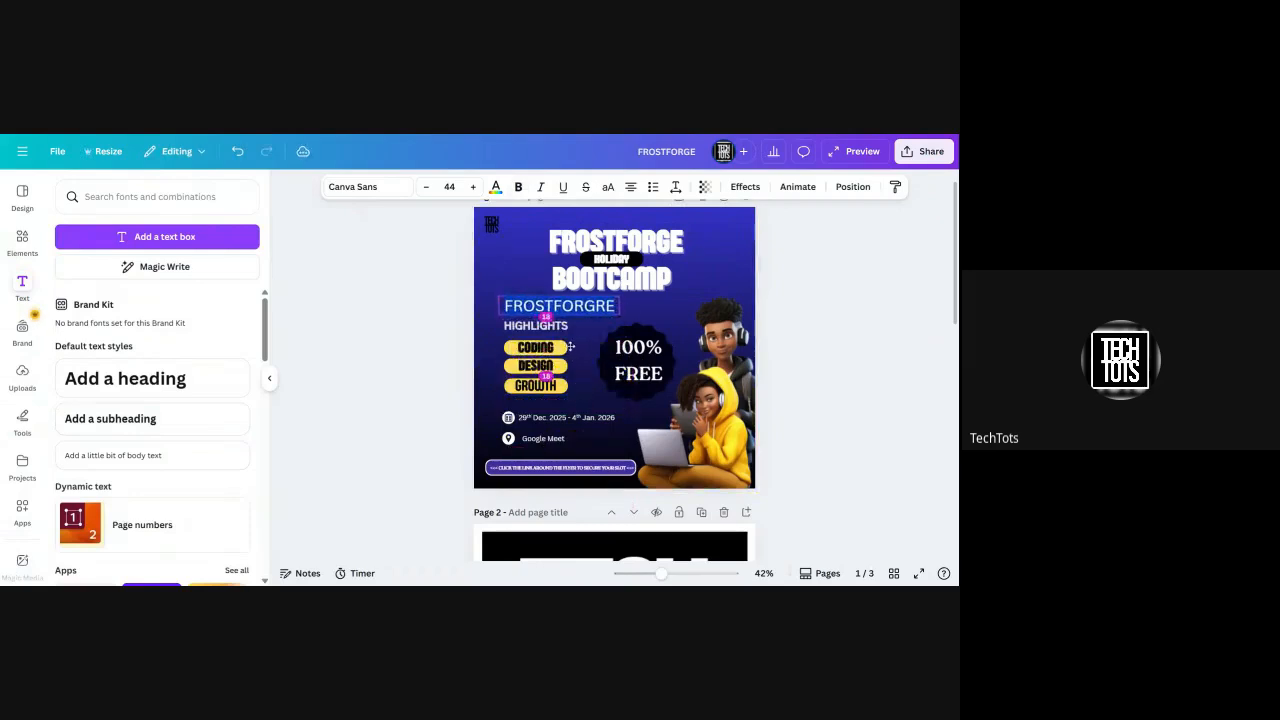
click(648, 317)
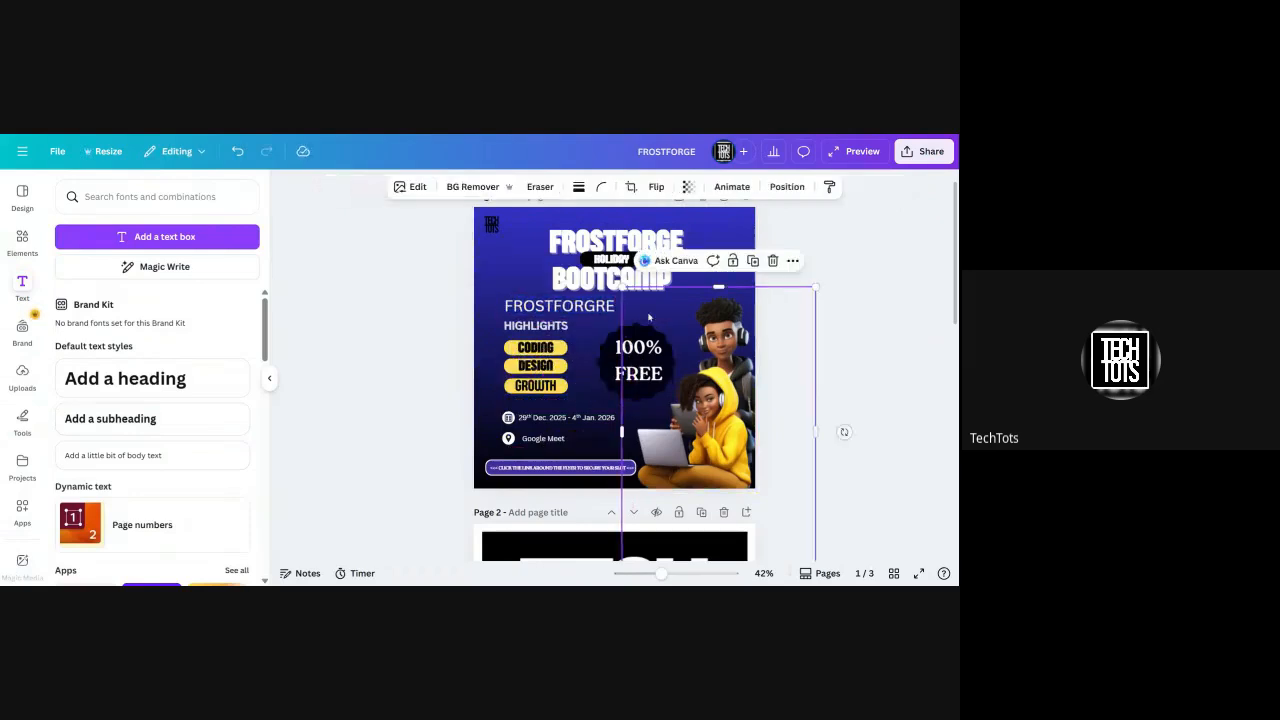
Step: Move the "FROSTFORGRE" text down so it overlaps the GROWTH label above the date line
click(598, 306)
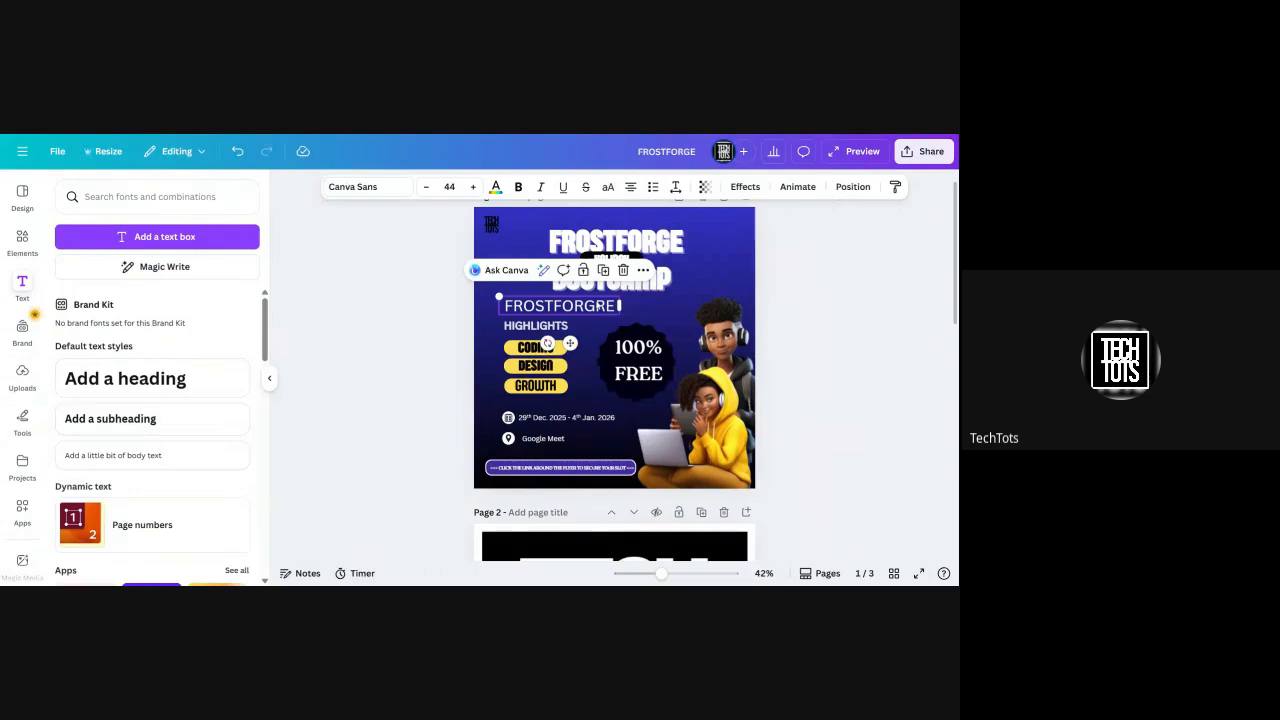
drag(598, 306, 618, 393)
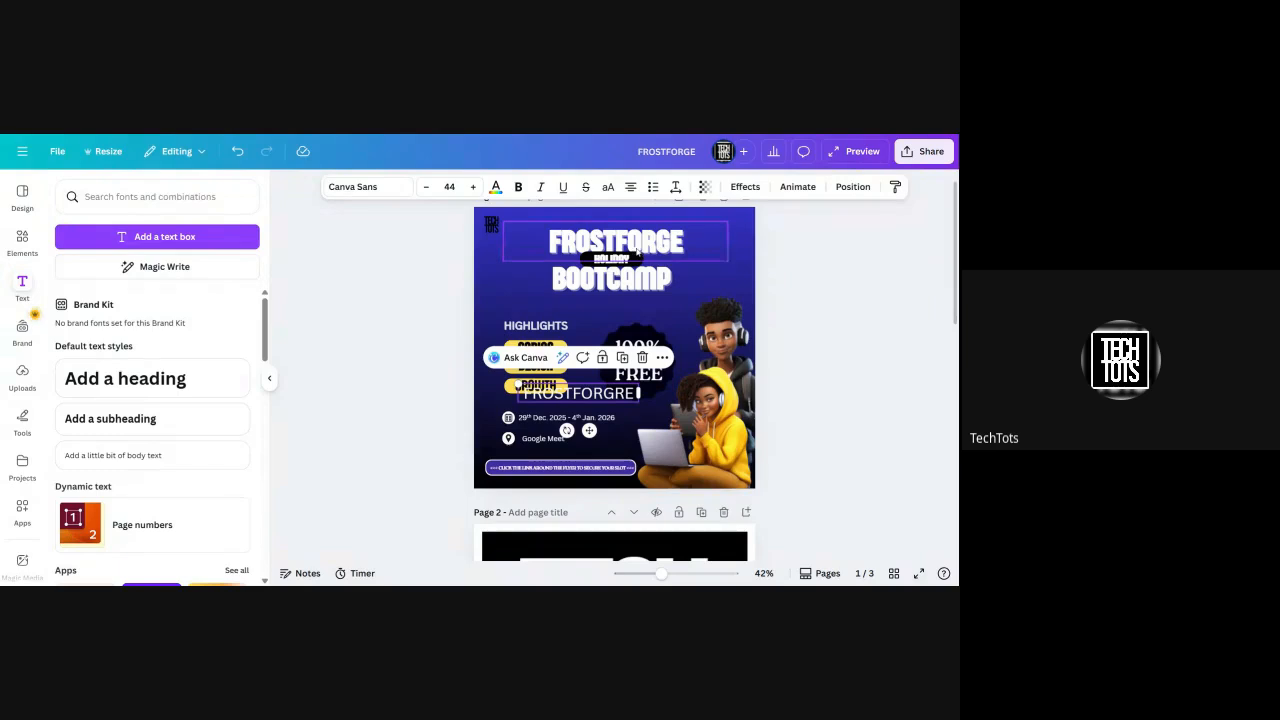
click(505, 313)
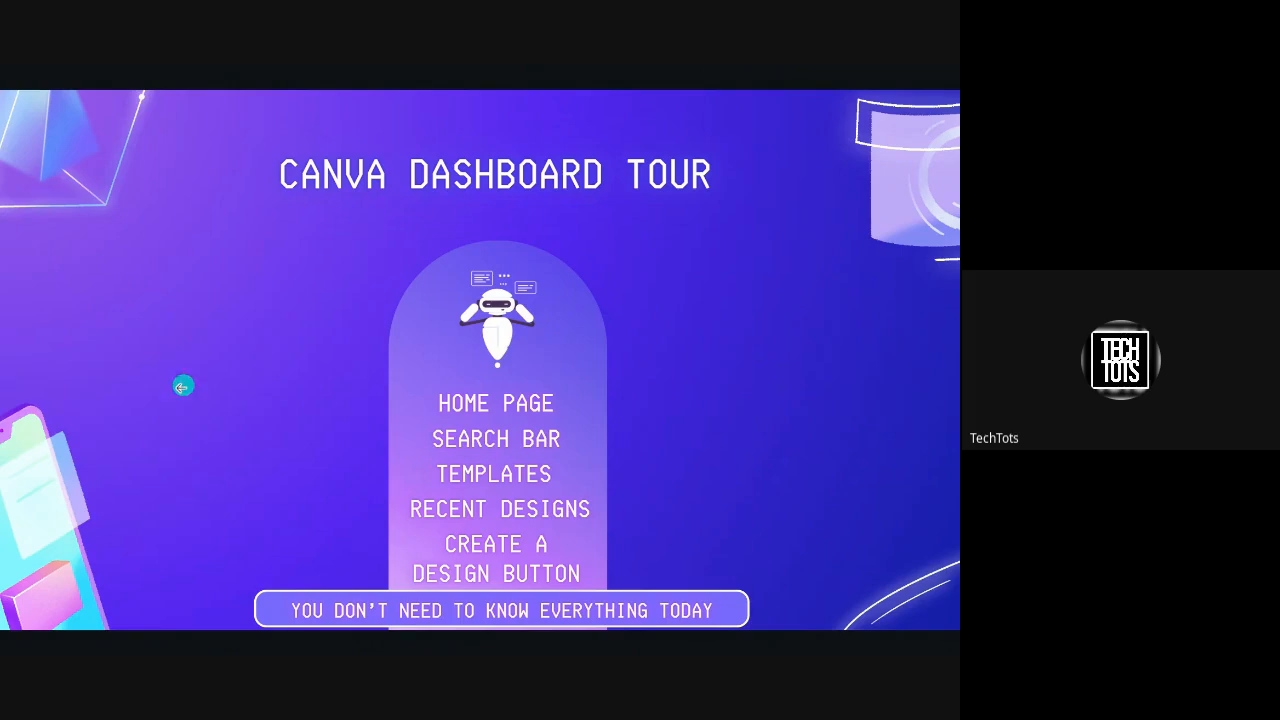
Step: Switch from the slides to the Canva home page and look through the popular social media formats for a new design
mouse_move(552, 645)
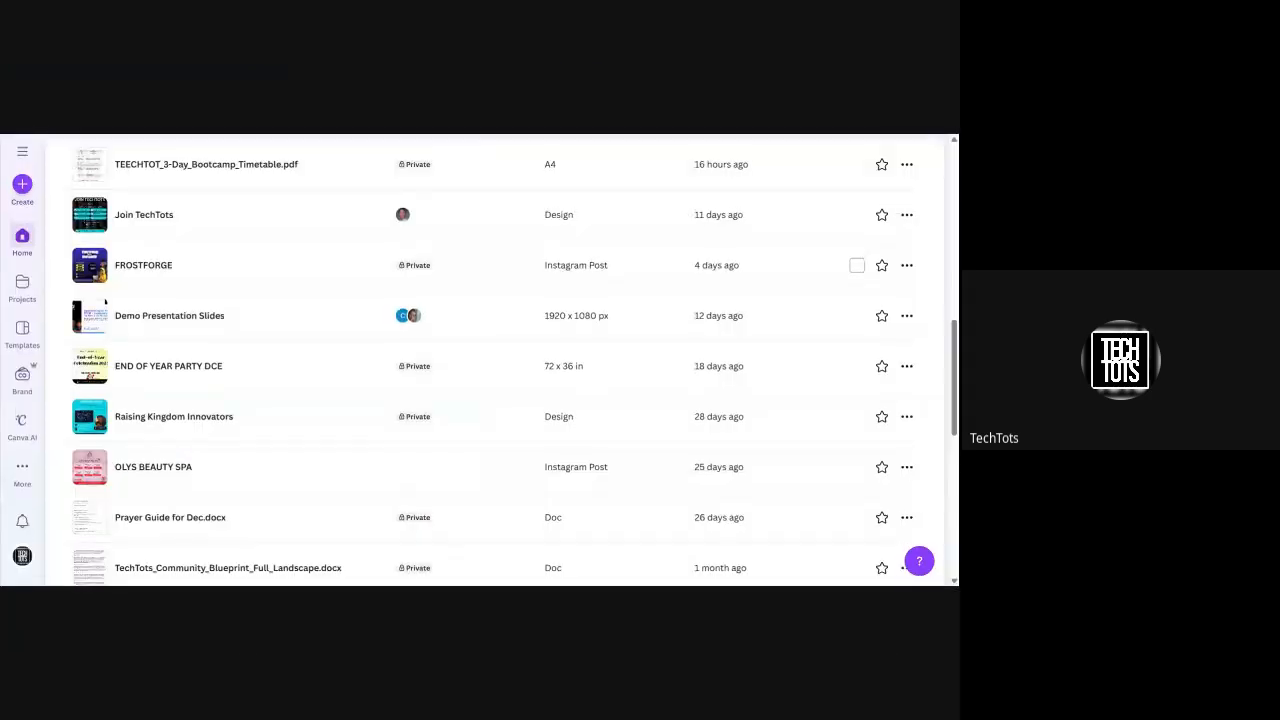
scroll(344, 278, up, 10)
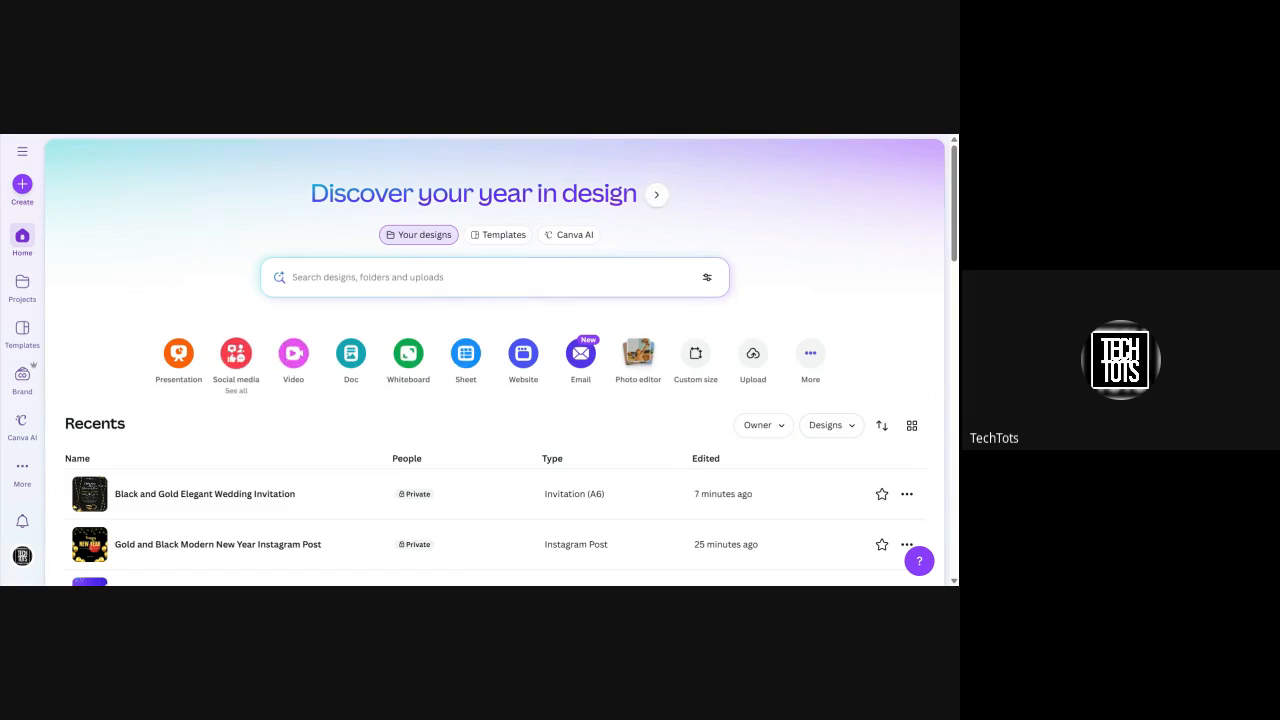
click(235, 358)
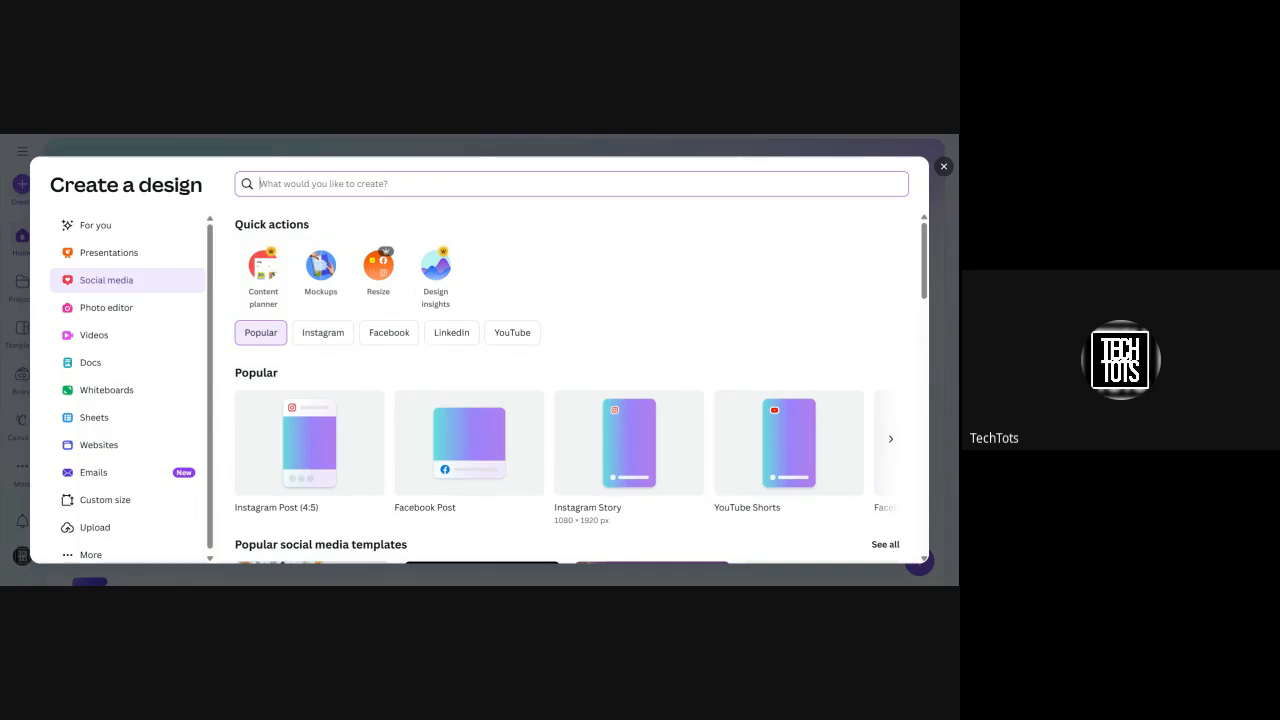
scroll(722, 507, right, 3)
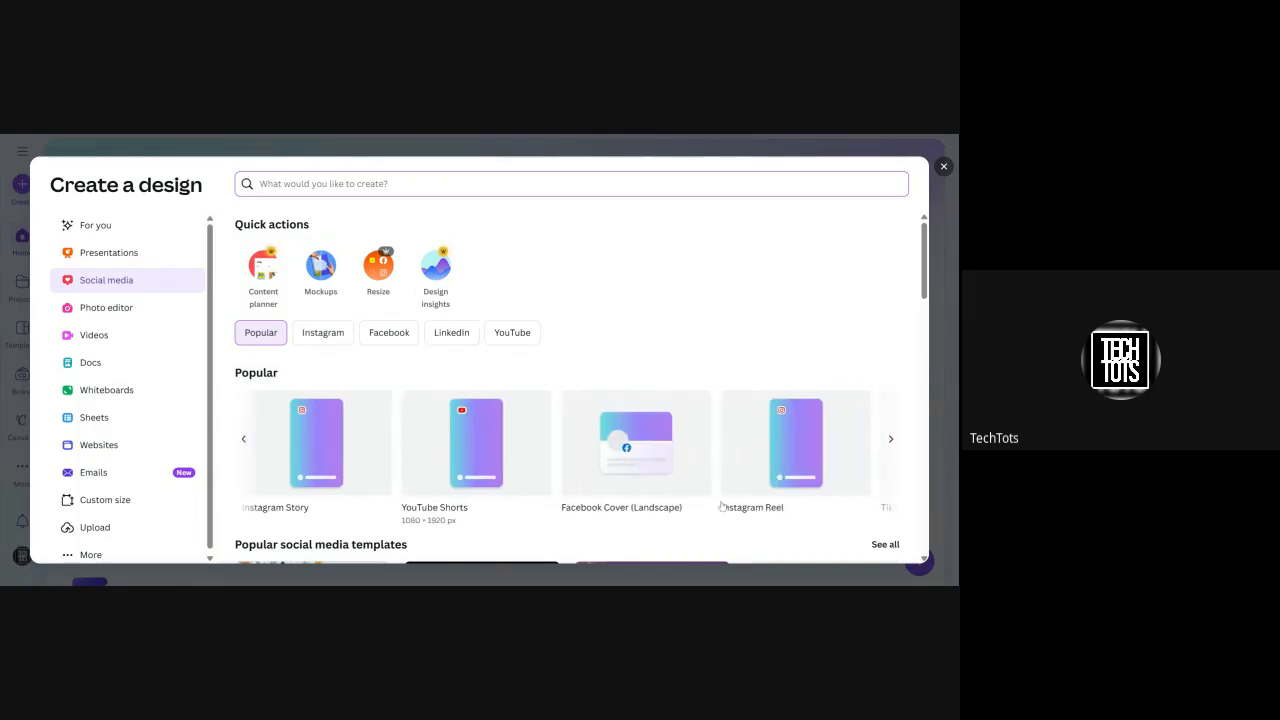
scroll(722, 507, left, 1)
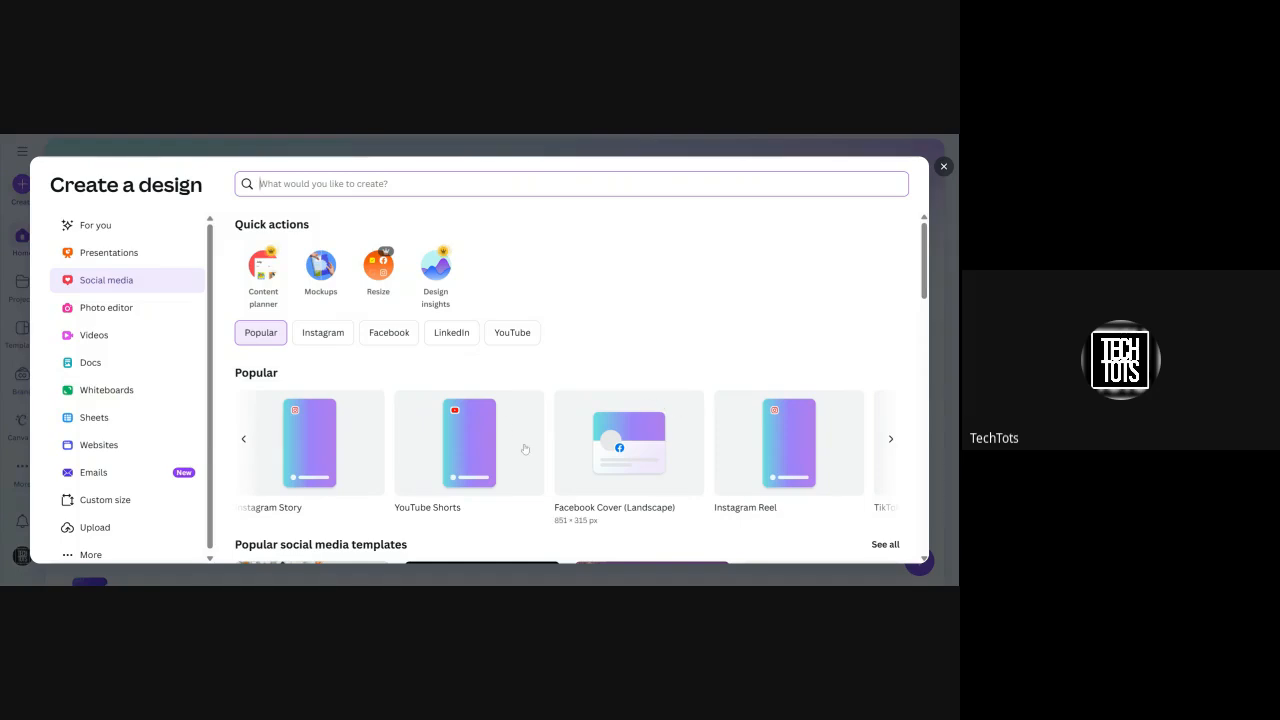
scroll(620, 440, right, 2)
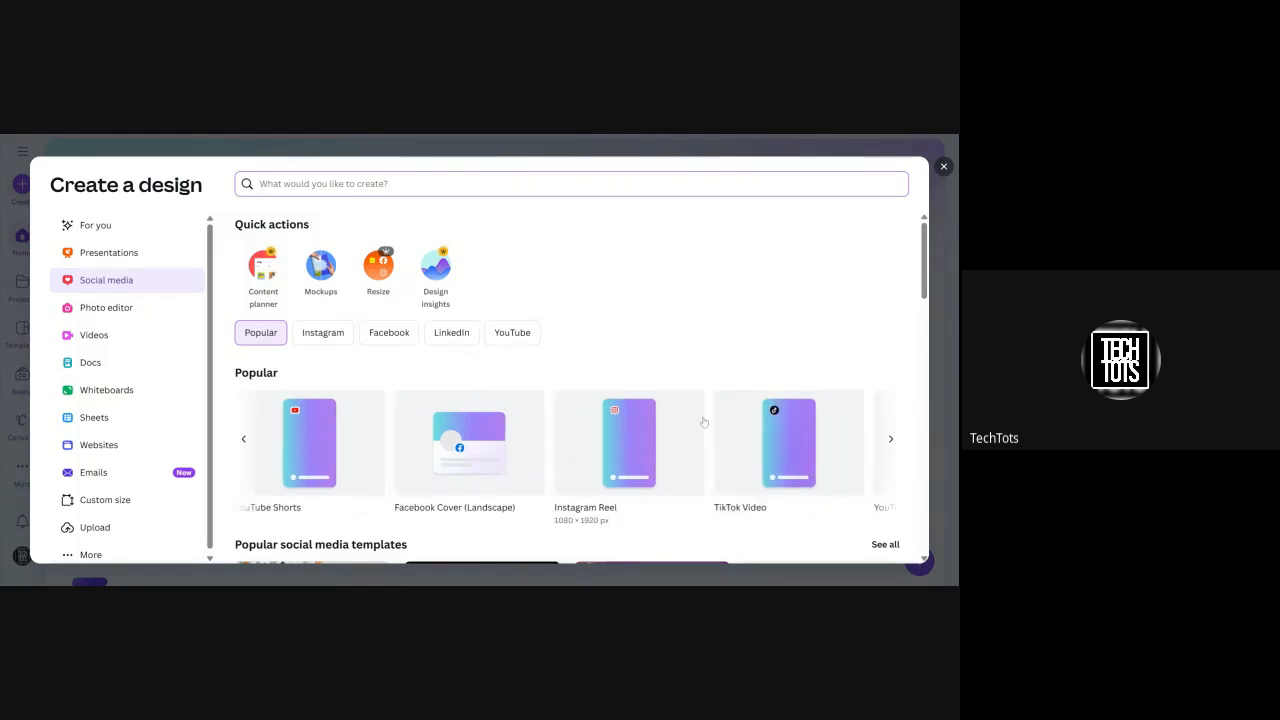
scroll(704, 422, left, 3)
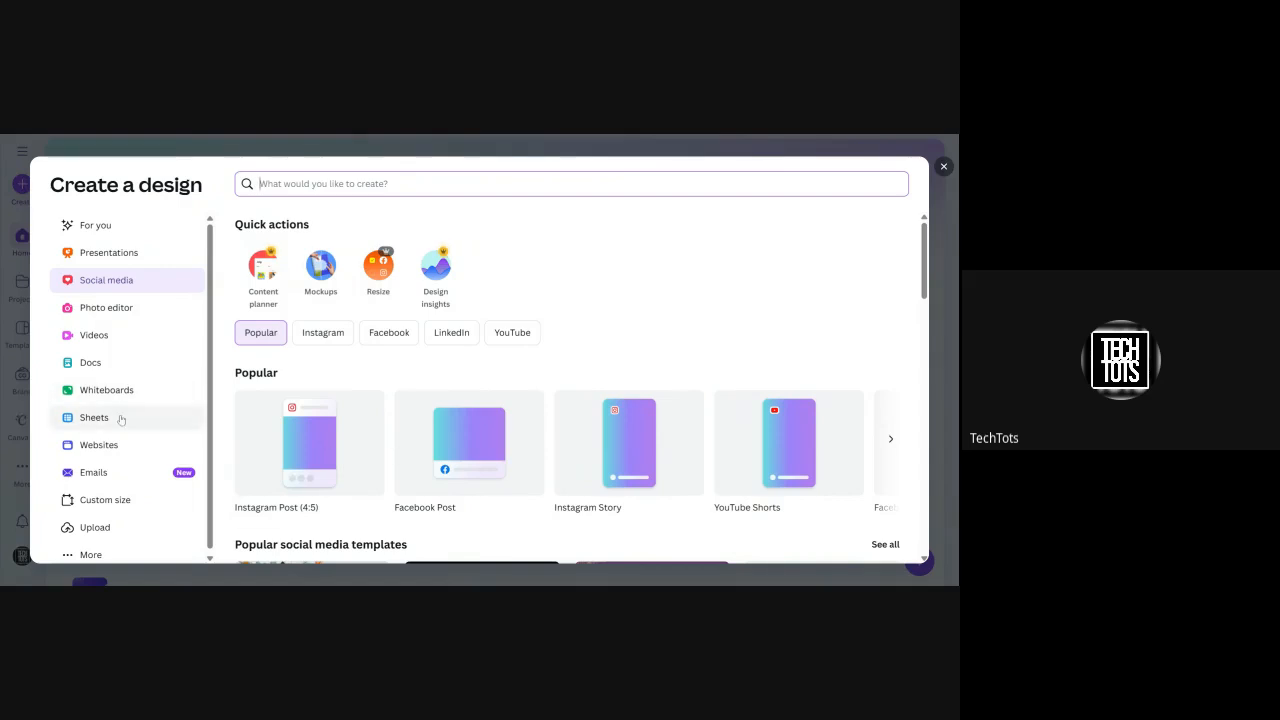
Step: Examine the width, height and units options for a custom-size design, and return to the Social media category
scroll(118, 418, down, 1)
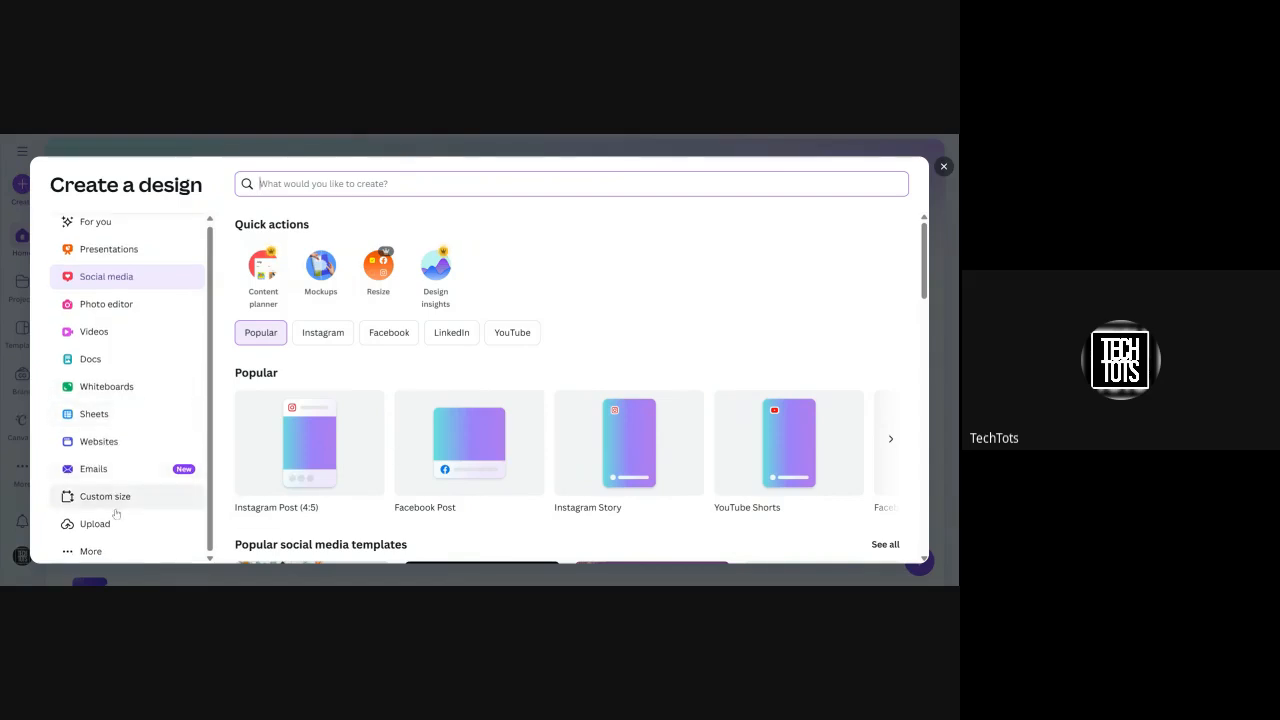
click(116, 508)
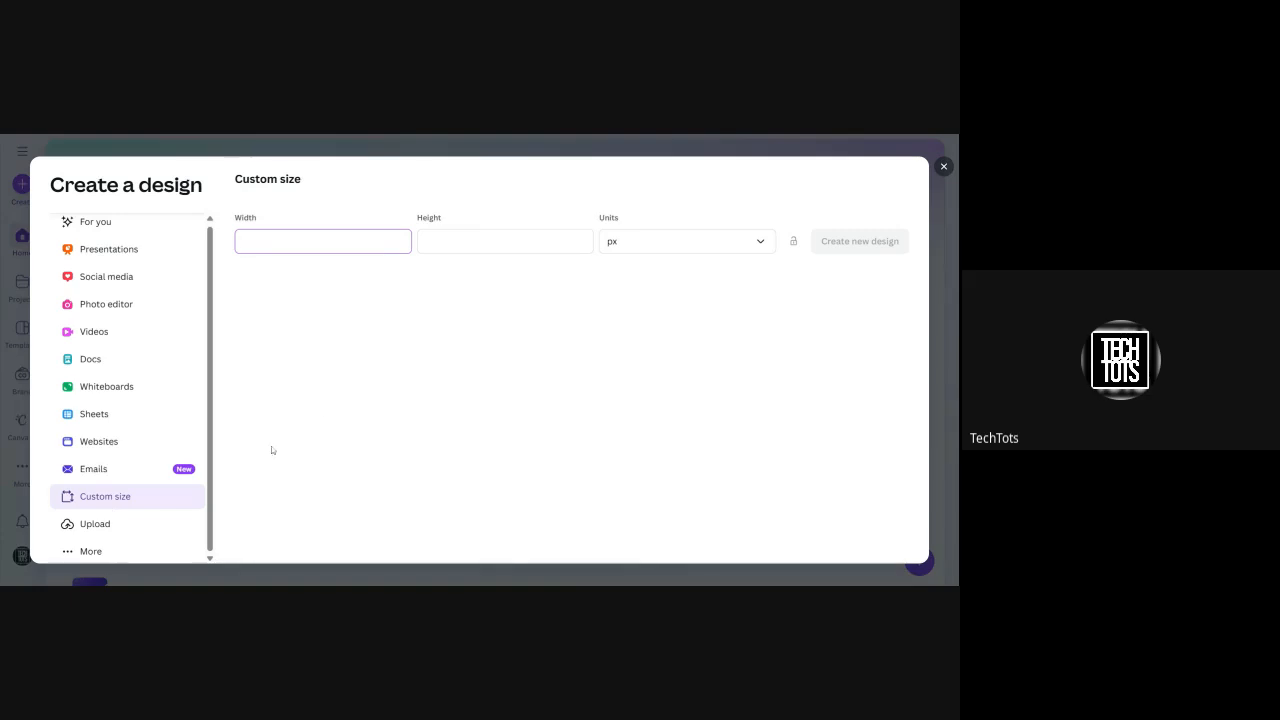
click(588, 241)
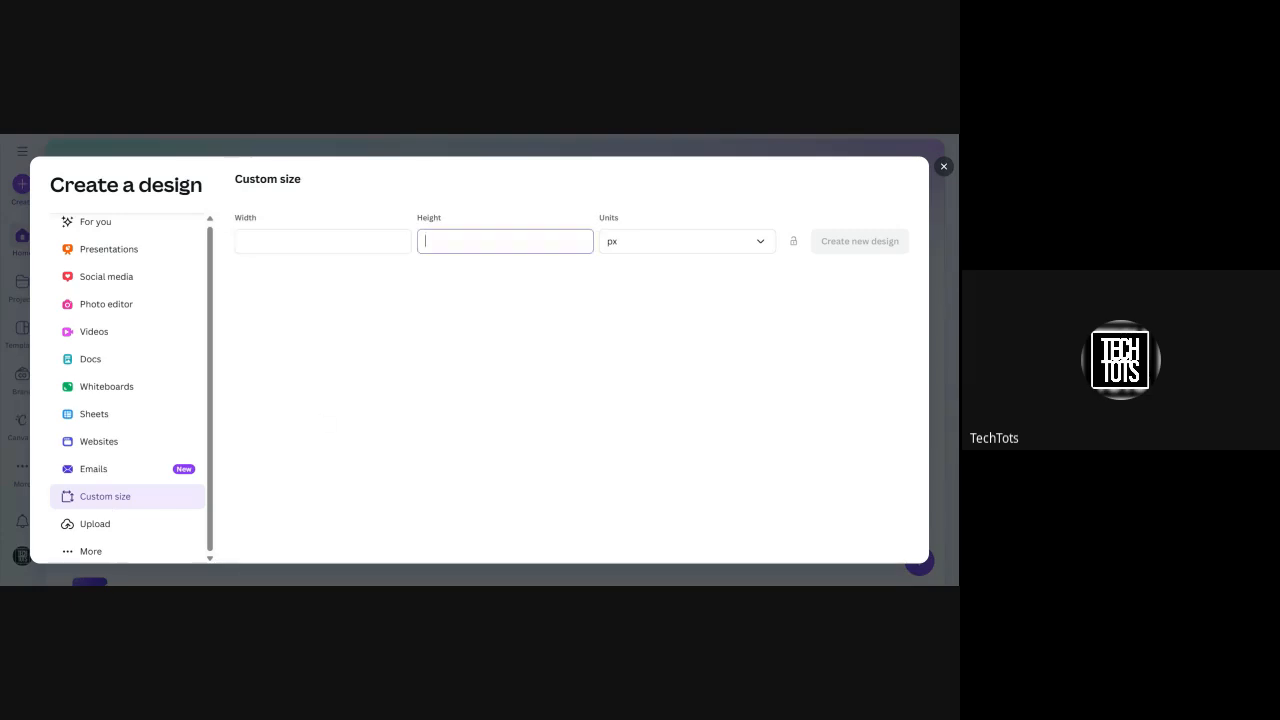
click(722, 243)
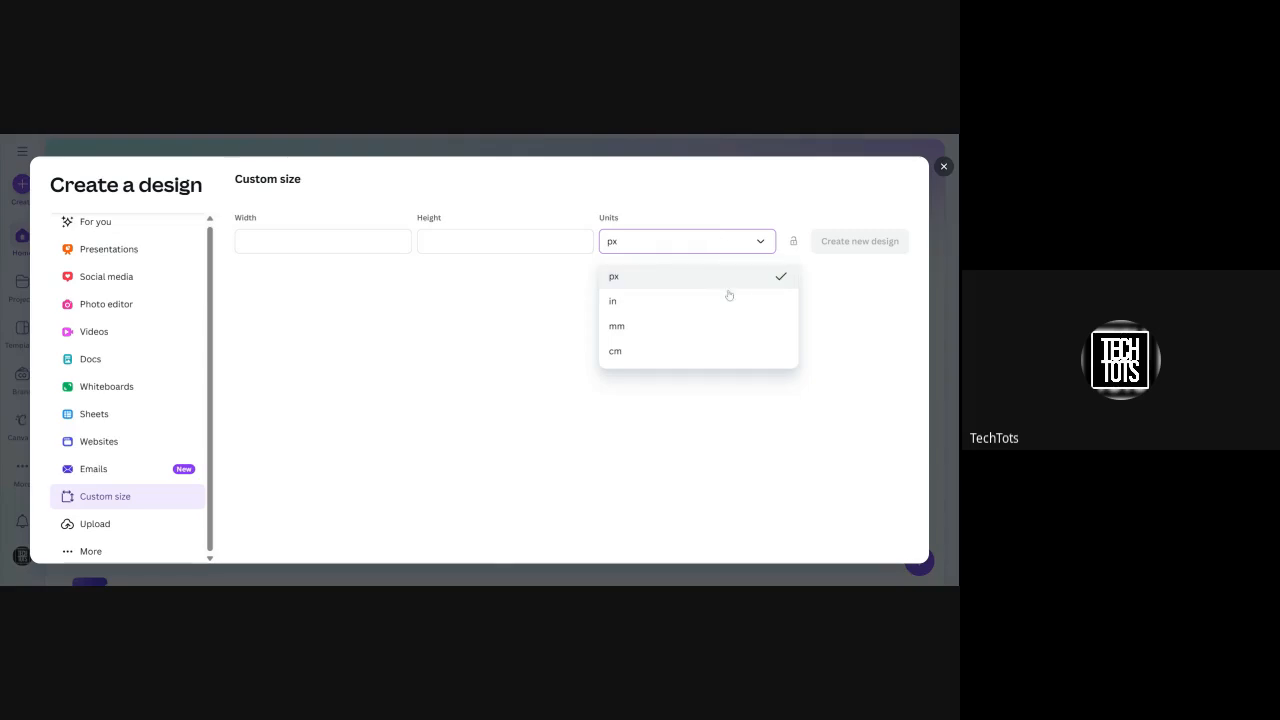
click(469, 356)
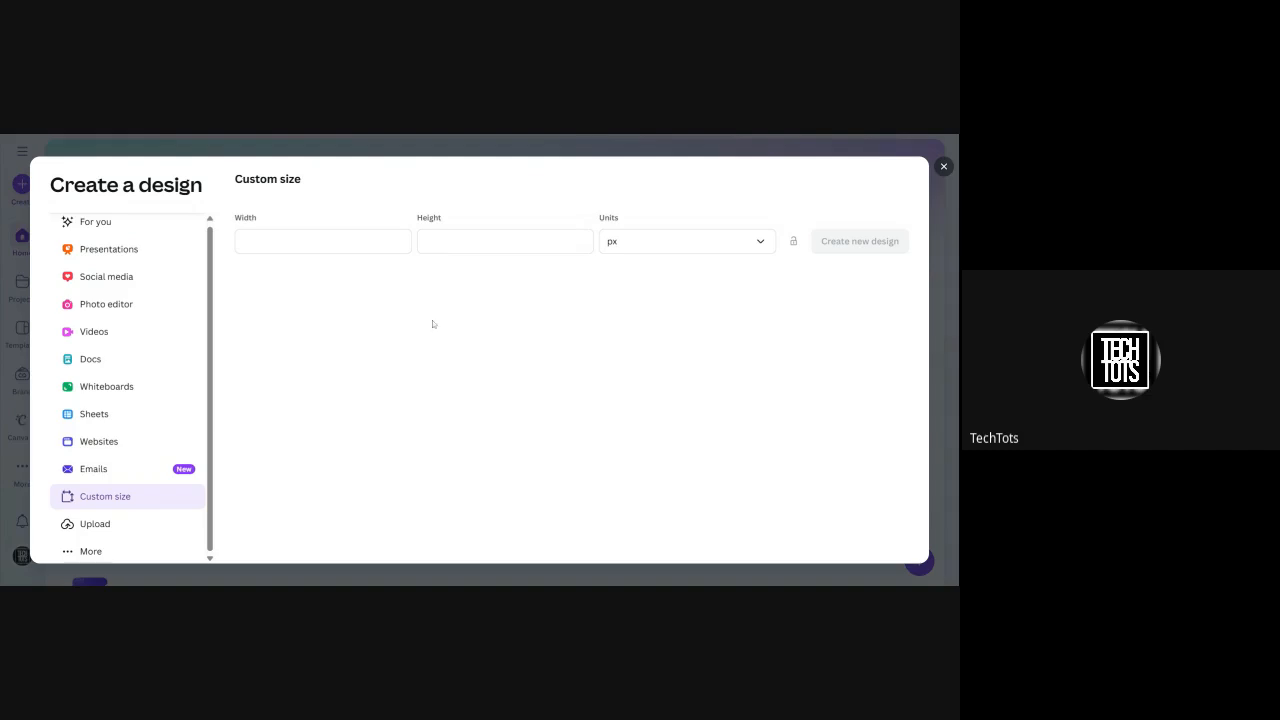
scroll(128, 302, up, 1)
click(119, 290)
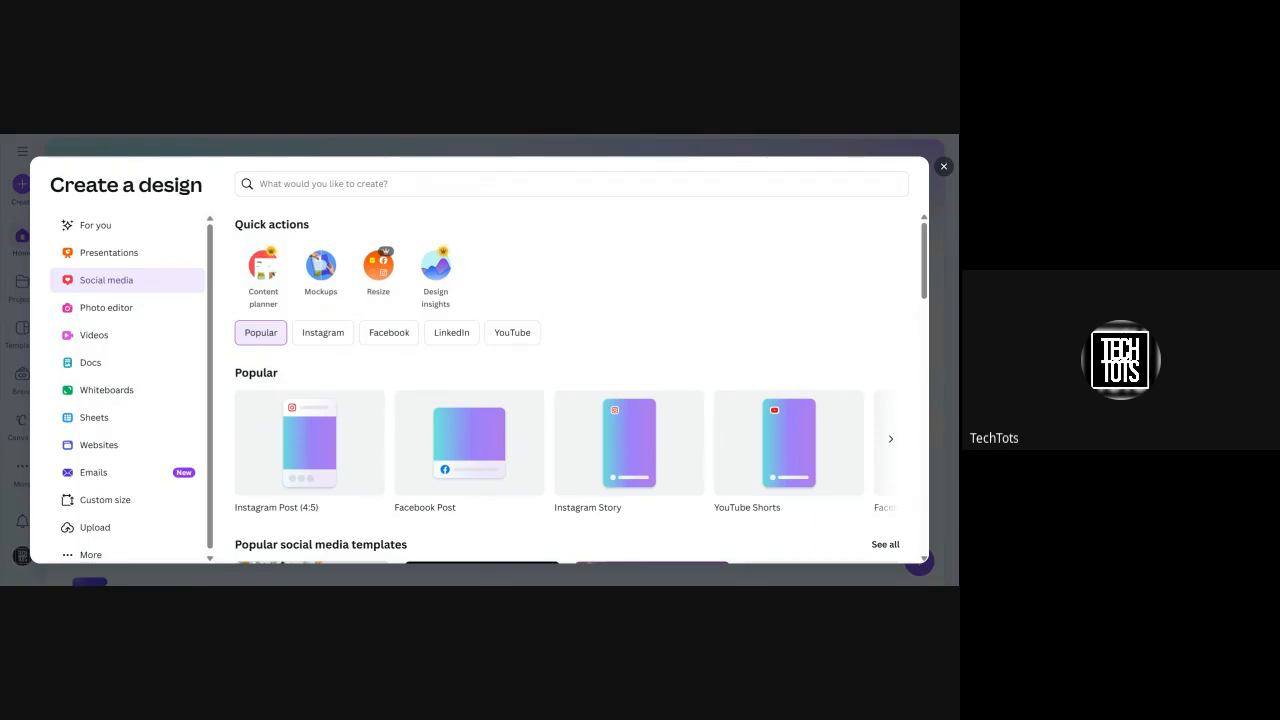
Step: Switch back to the slide presentation and advance to slide 8, "What makes a design look good"
key(alt+Tab)
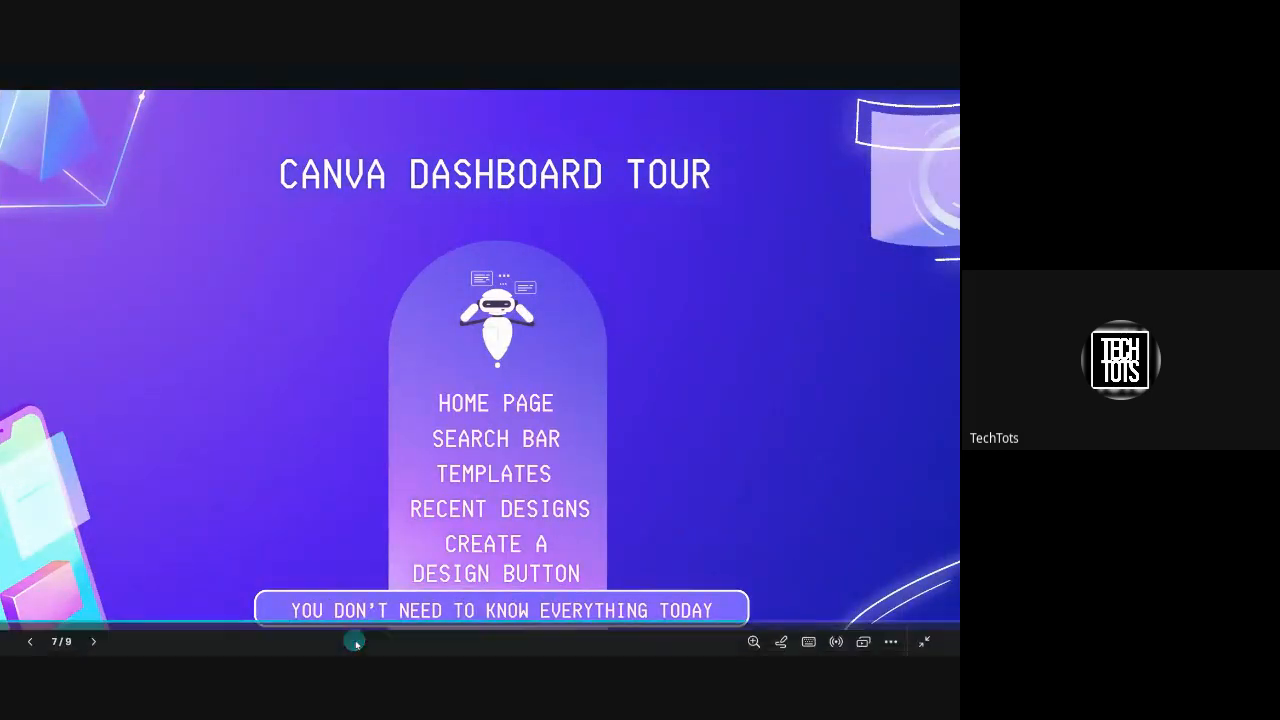
click(90, 637)
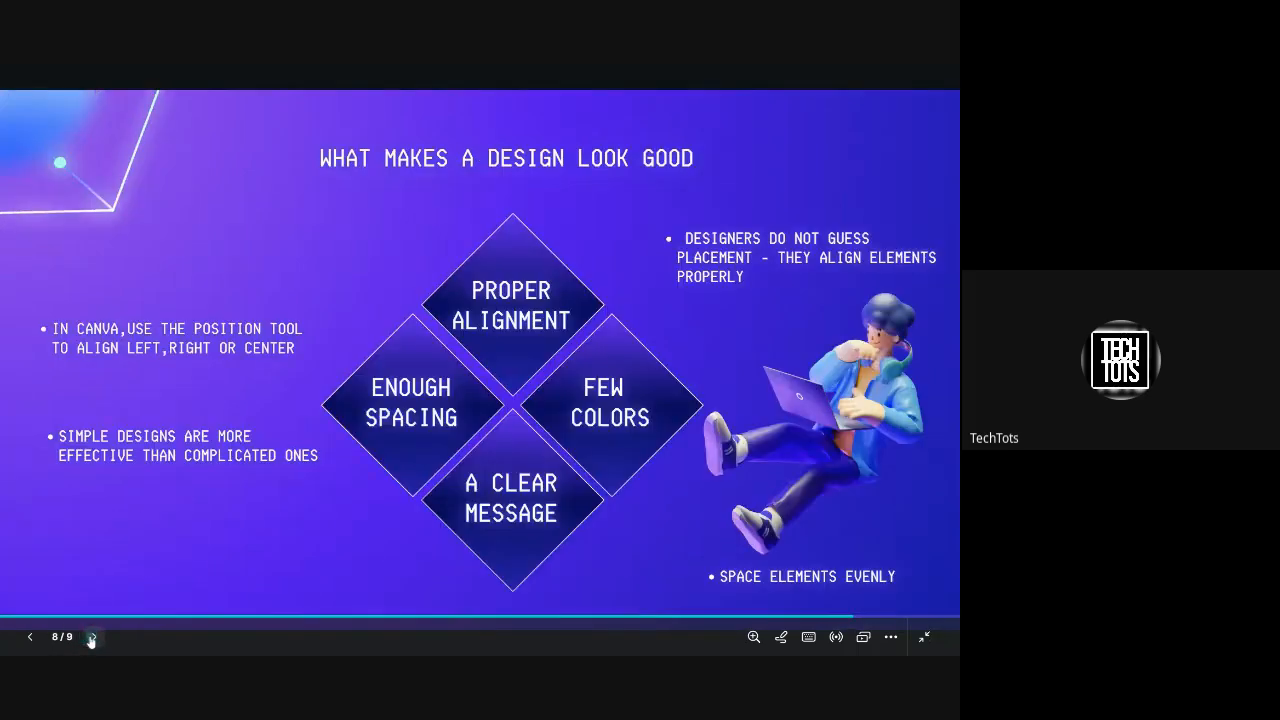